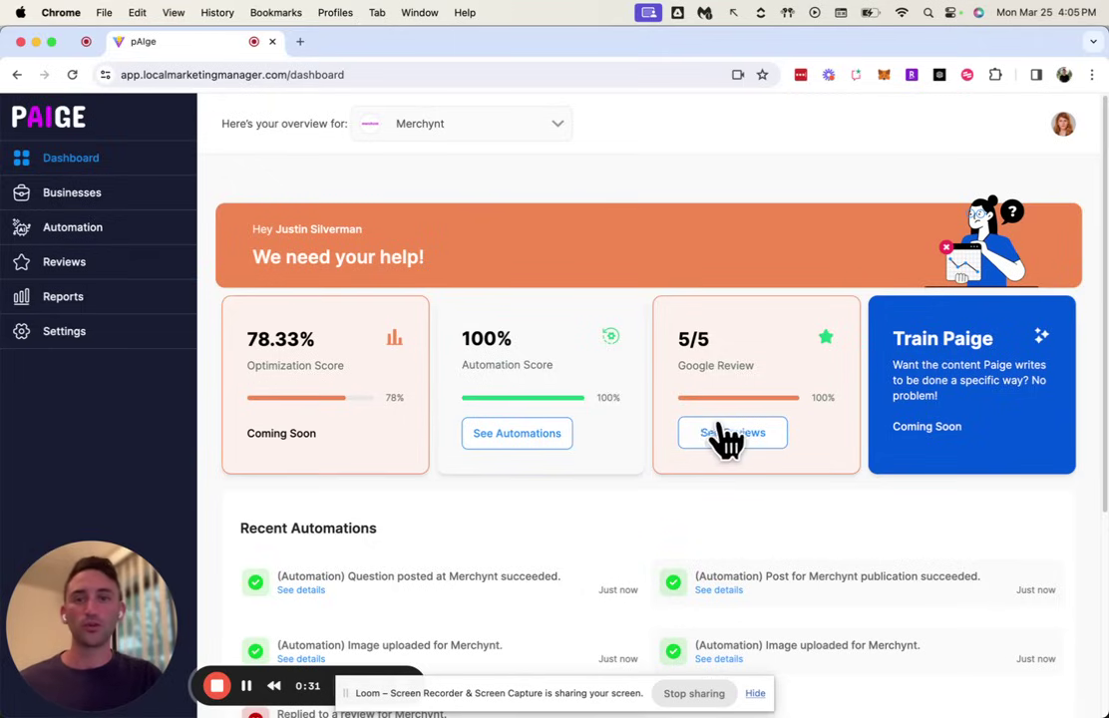
# Open the Approve Local Post task for Merchynt from the dashboard's task list, read the post and close it.
pyautogui.scroll(-1, 836, 489)
pyautogui.scroll(-3, 835, 488)
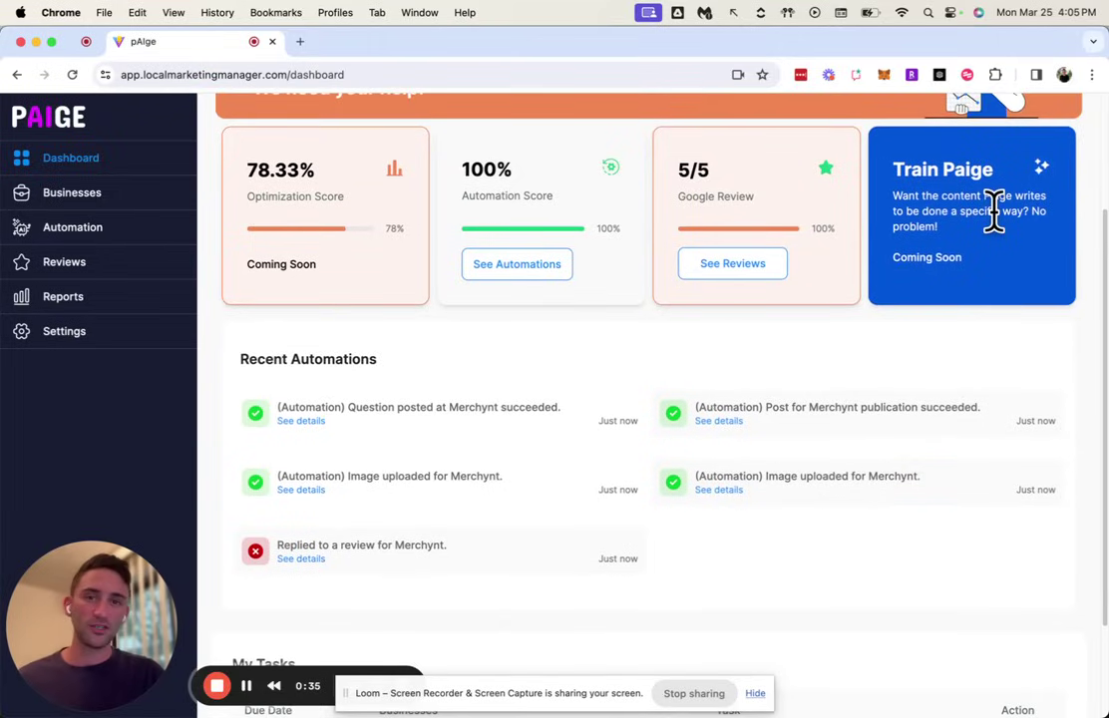
pyautogui.scroll(-1, 847, 329)
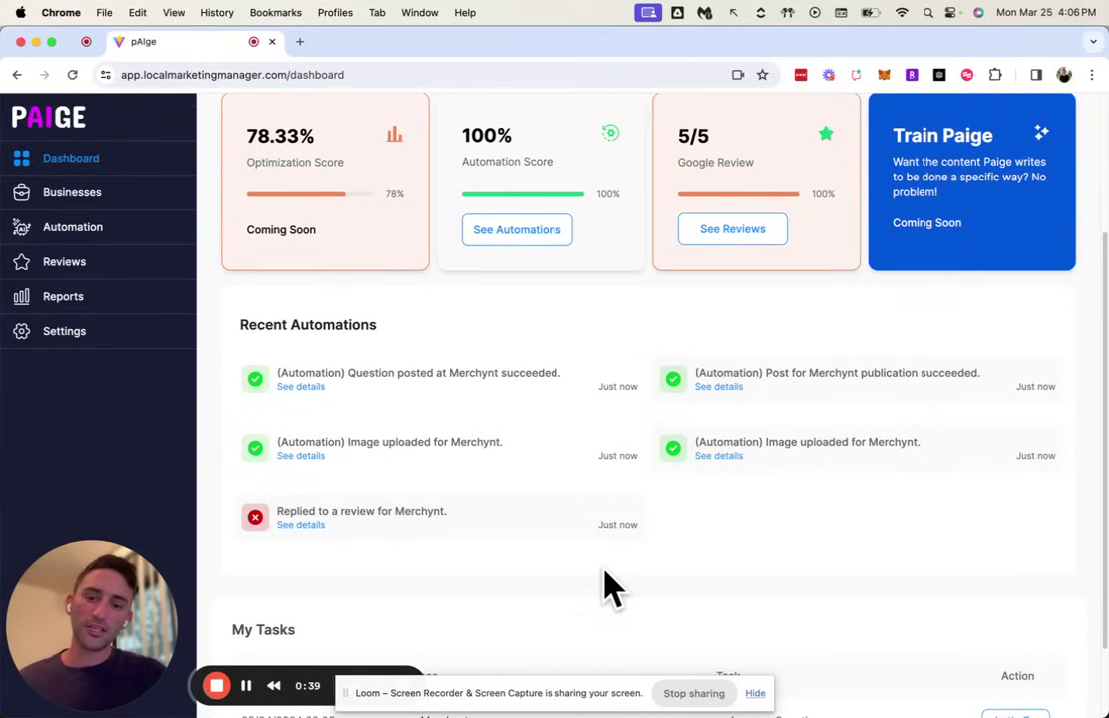
pyautogui.scroll(-2, 603, 574)
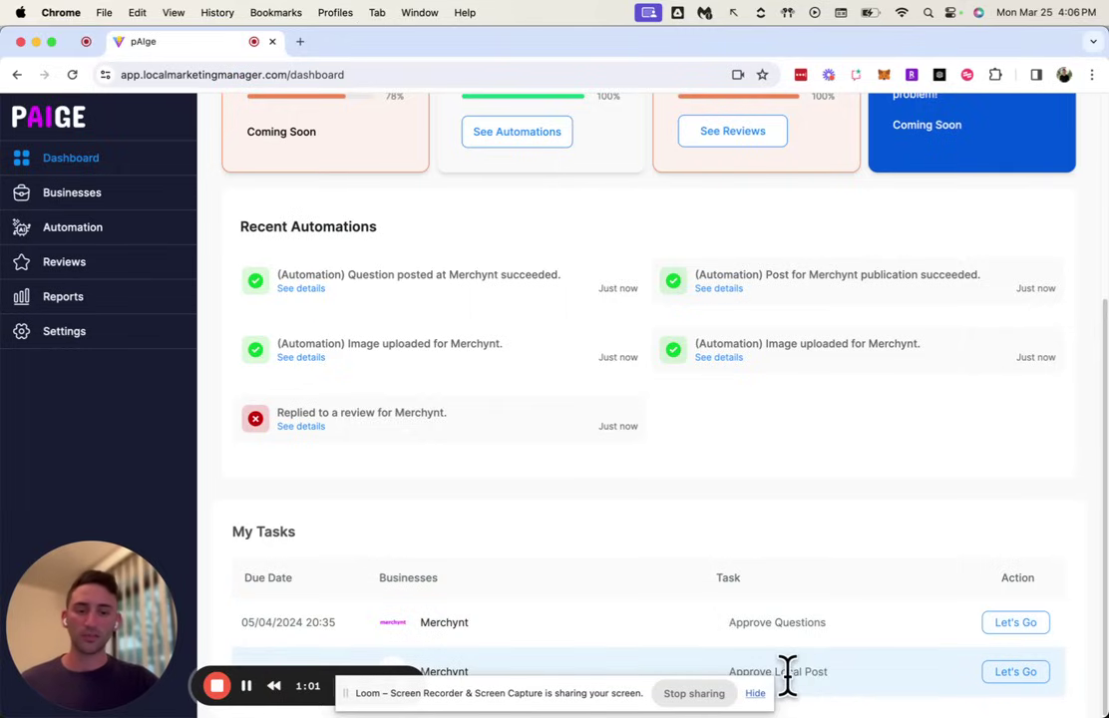
pyautogui.click(1011, 674)
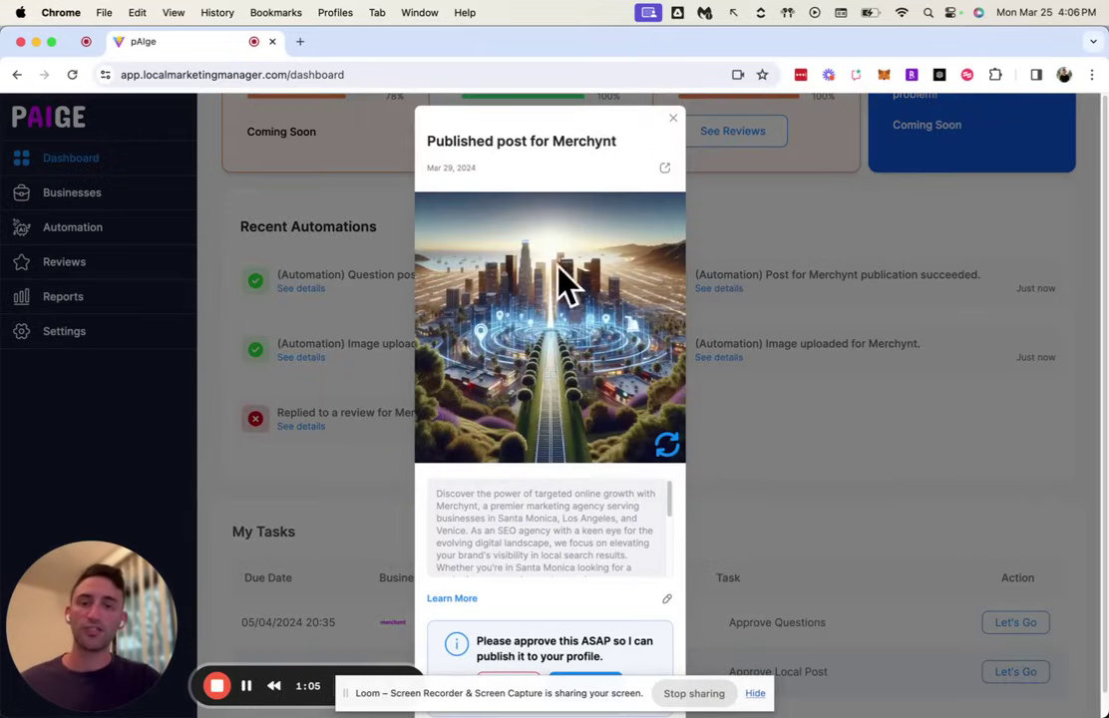
pyautogui.scroll(-1, 536, 496)
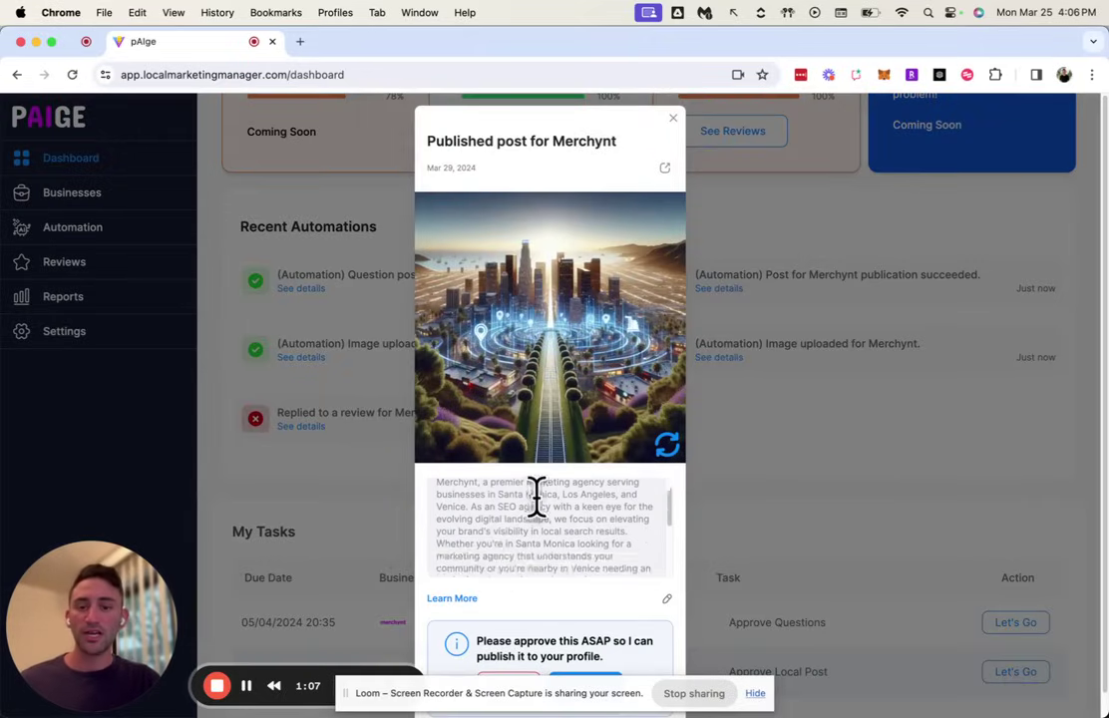
pyautogui.scroll(-5, 537, 496)
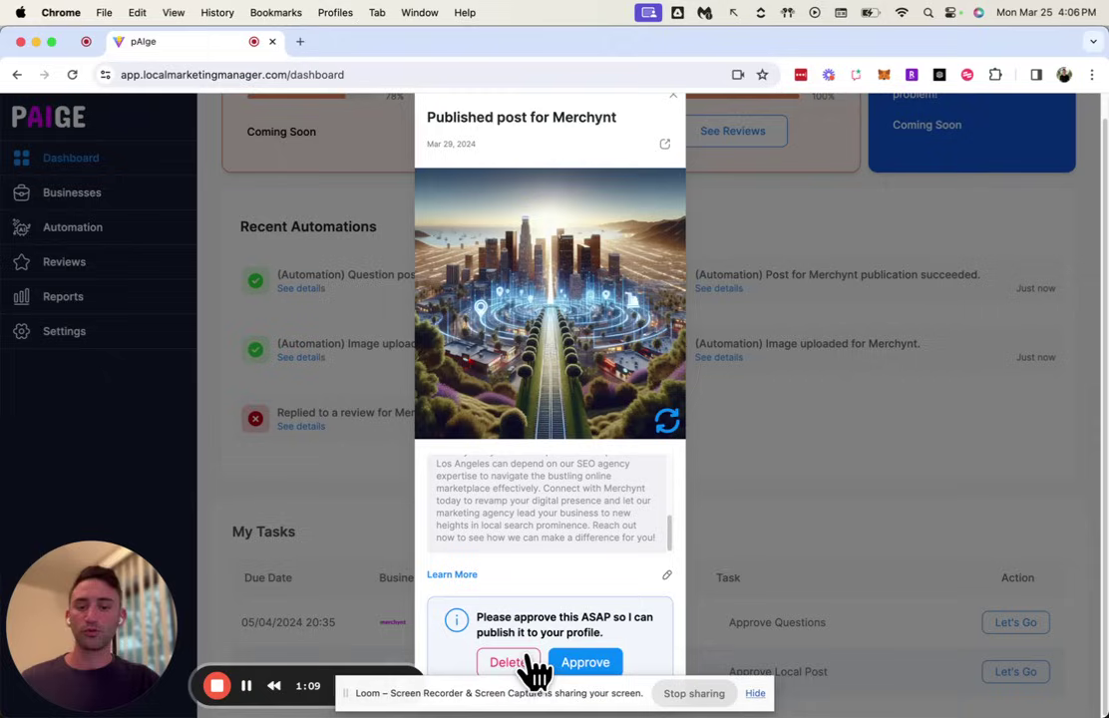
pyautogui.click(847, 419)
# Look through the business profiles available for the dashboard overview and keep Merchynt selected.
pyautogui.scroll(3, 758, 498)
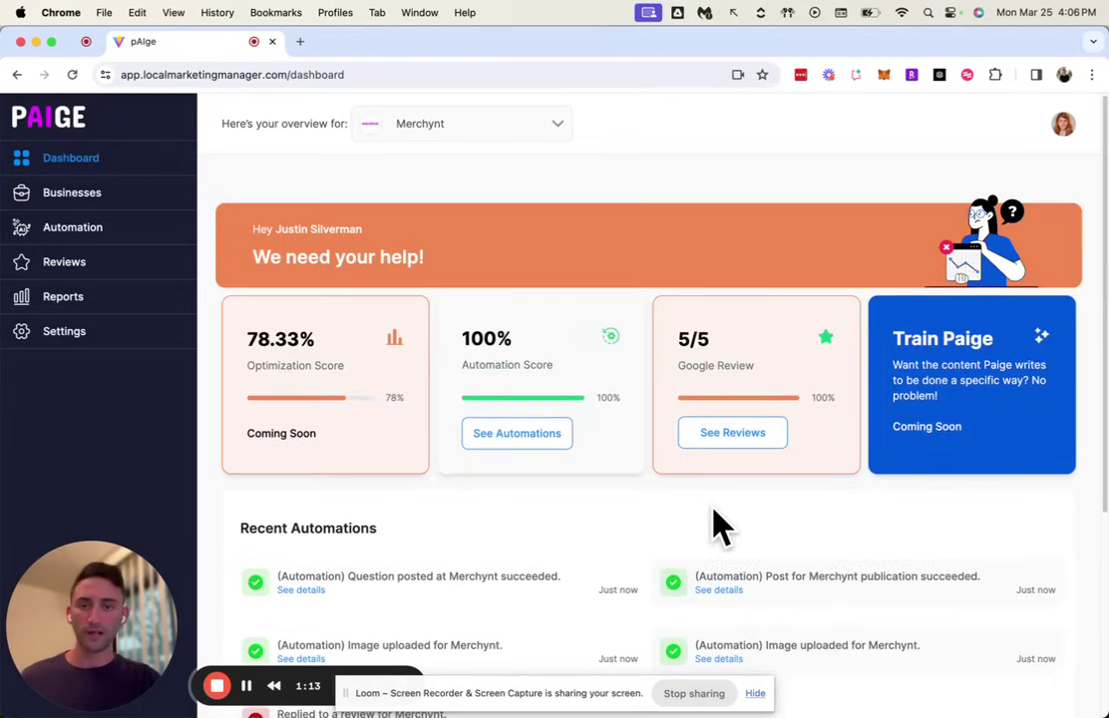
pyautogui.click(439, 126)
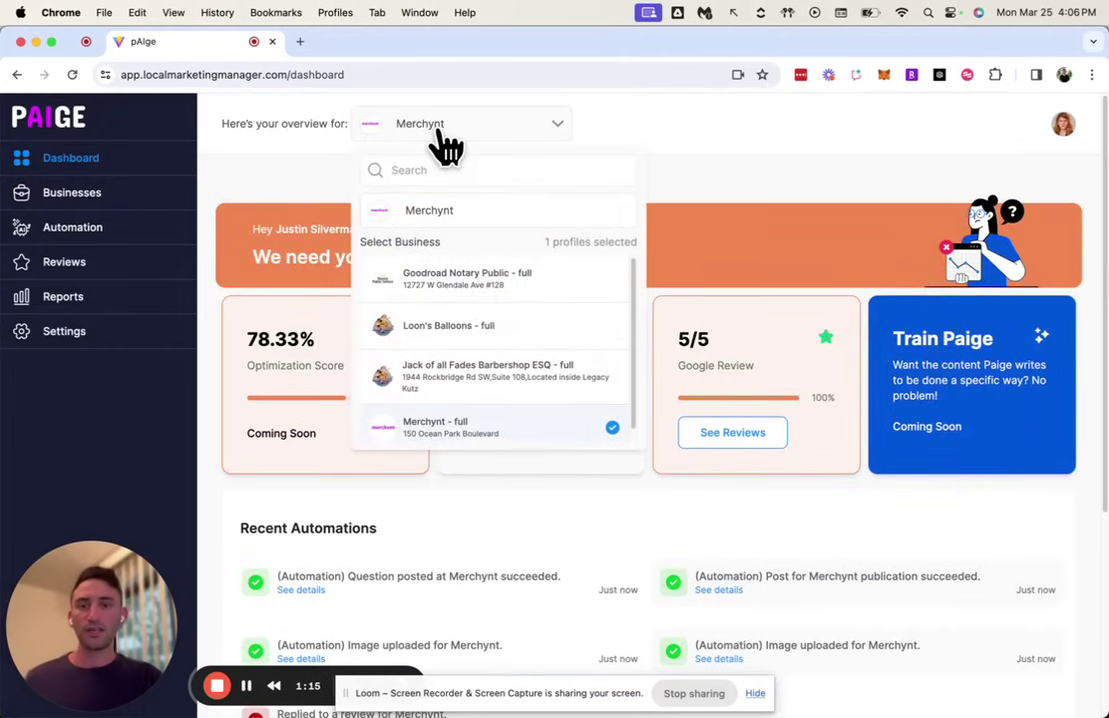
pyautogui.scroll(-1, 527, 351)
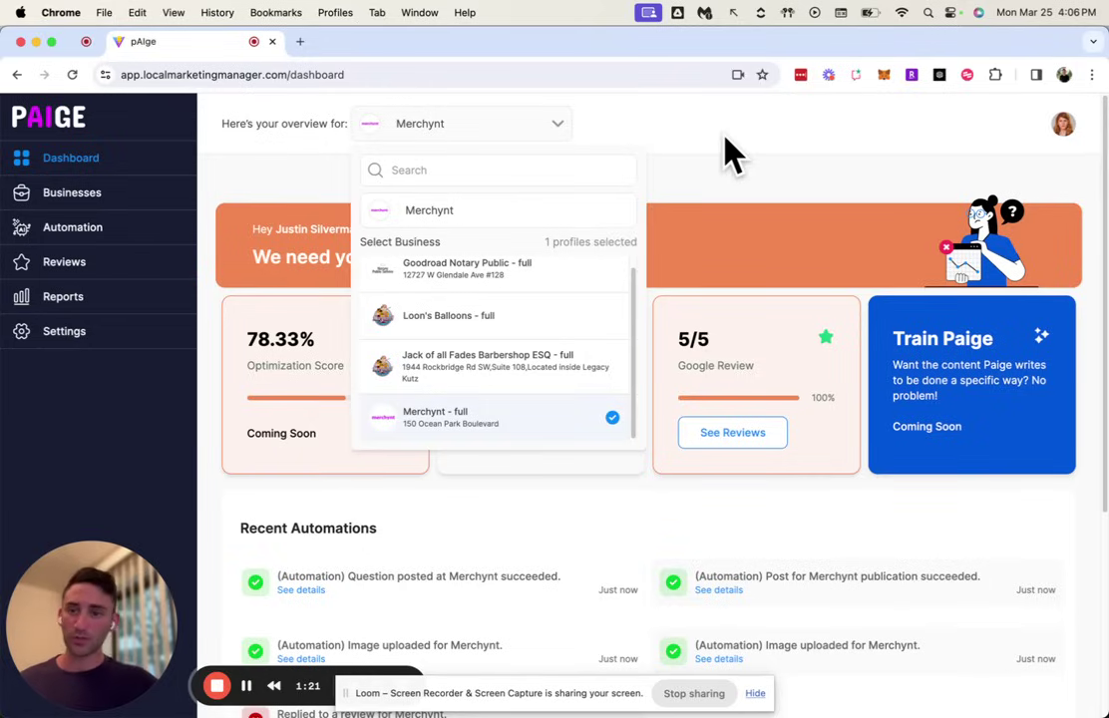
pyautogui.click(726, 140)
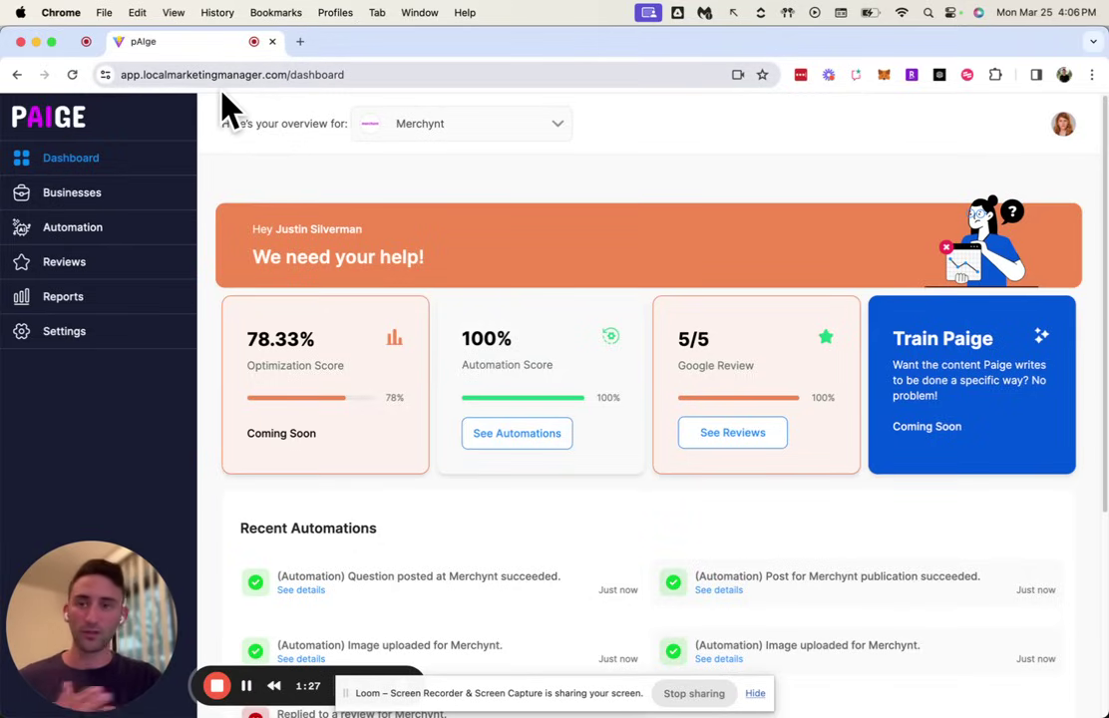
# Open Merchynt's business details and examine its scores, target keywords, important cities and tracking area.
pyautogui.click(85, 198)
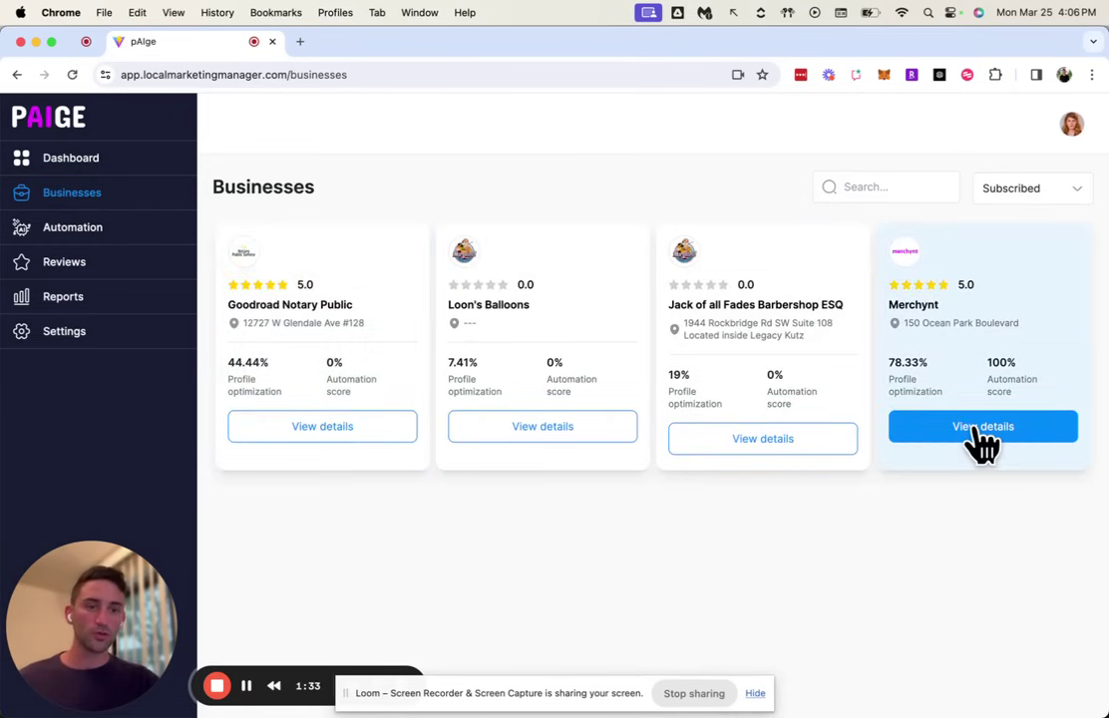
pyautogui.click(964, 437)
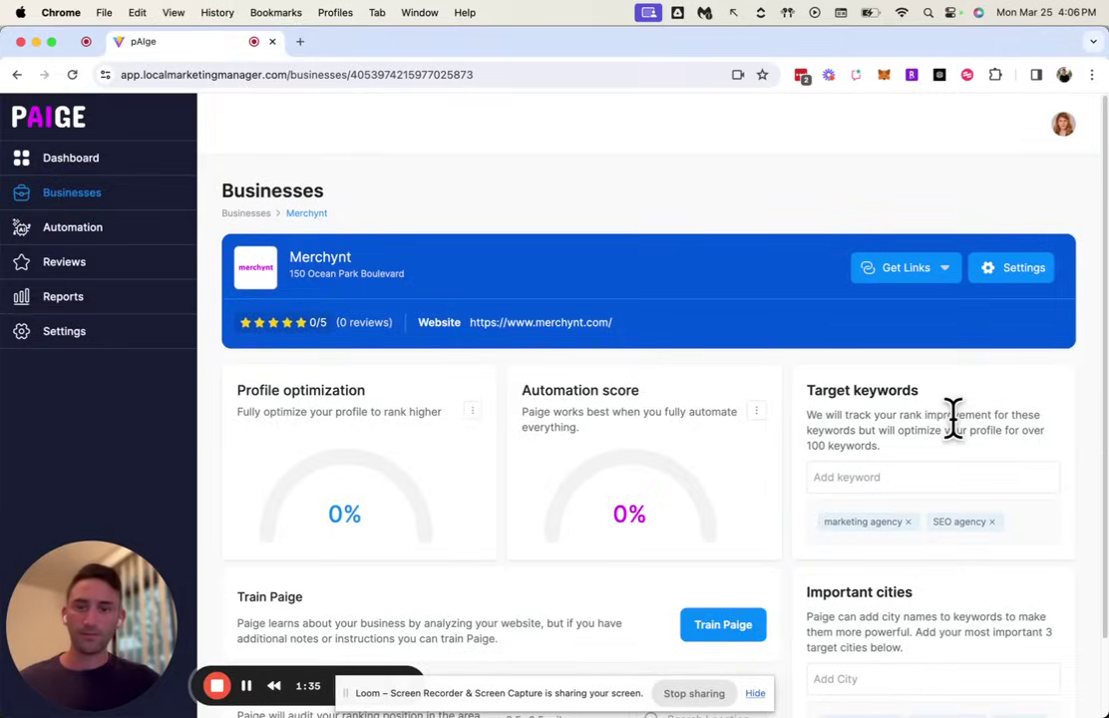
pyautogui.scroll(-3, 762, 469)
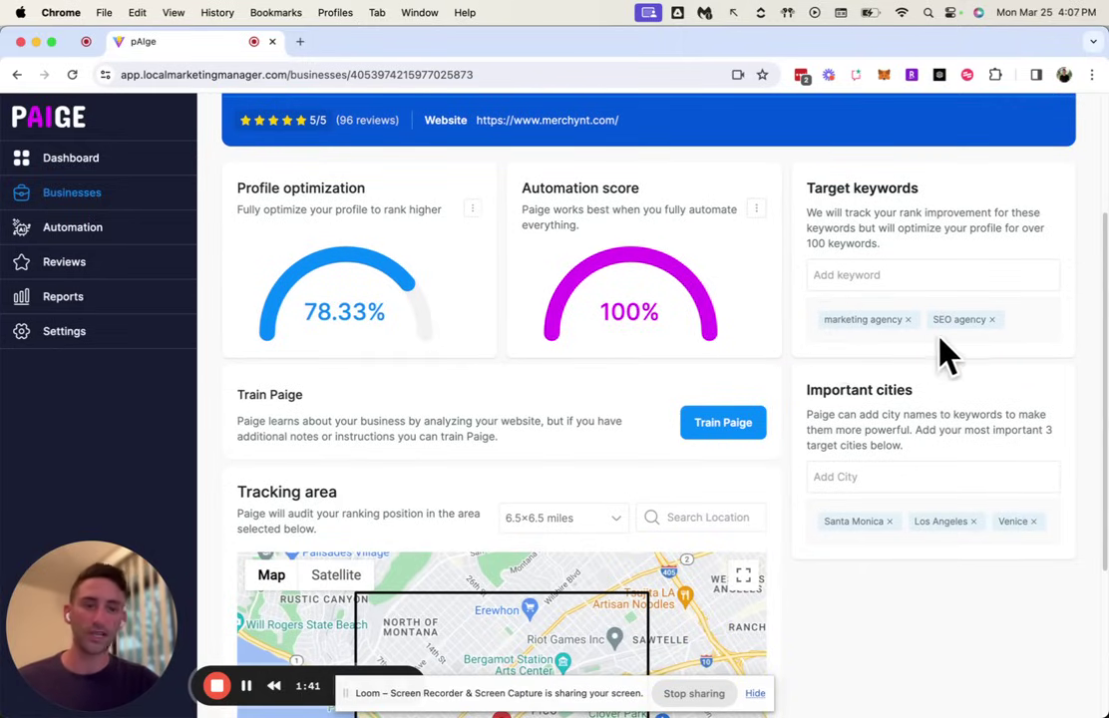
pyautogui.scroll(-2, 960, 351)
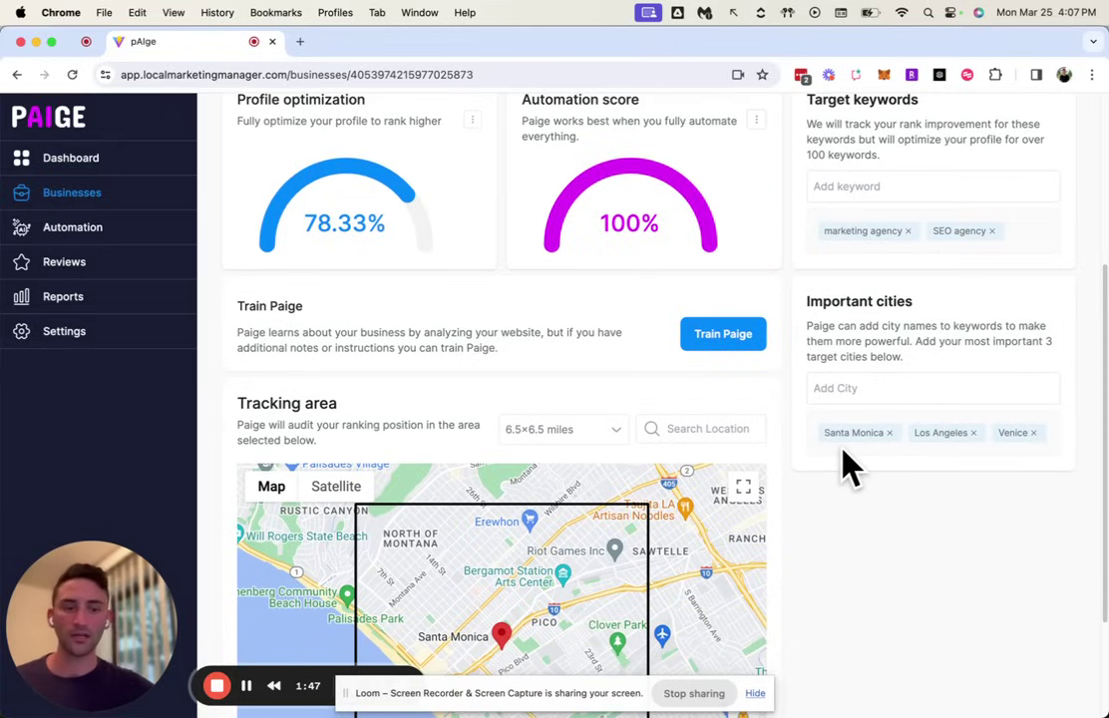
pyautogui.scroll(-5, 1012, 439)
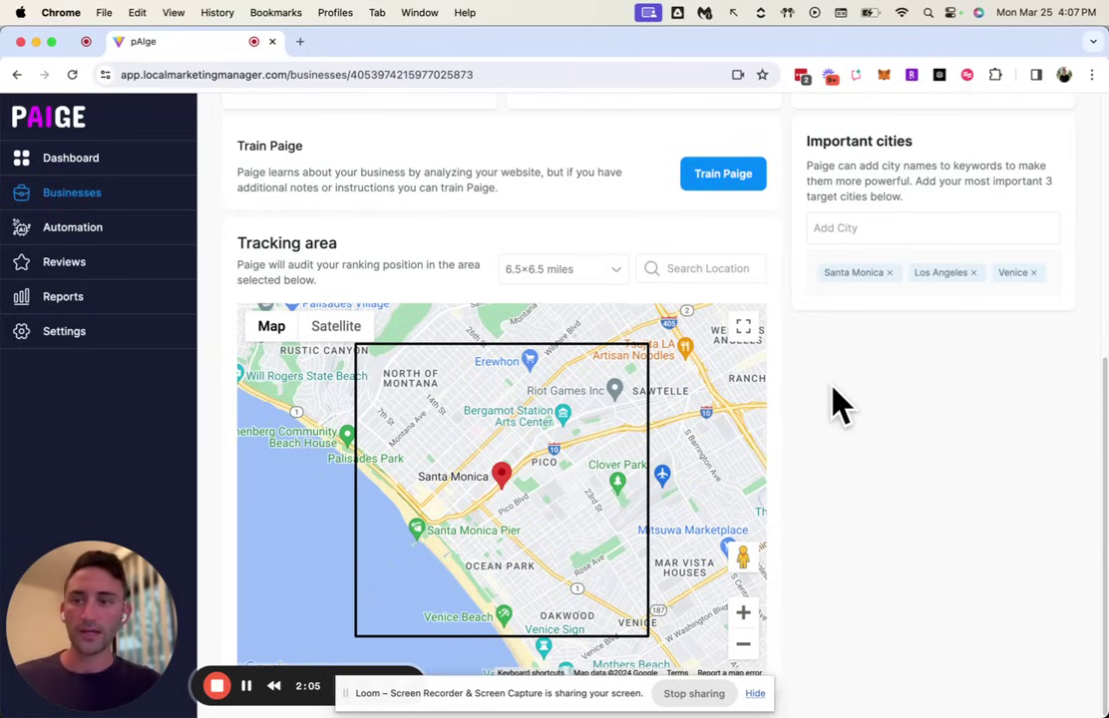
pyautogui.scroll(5, 910, 388)
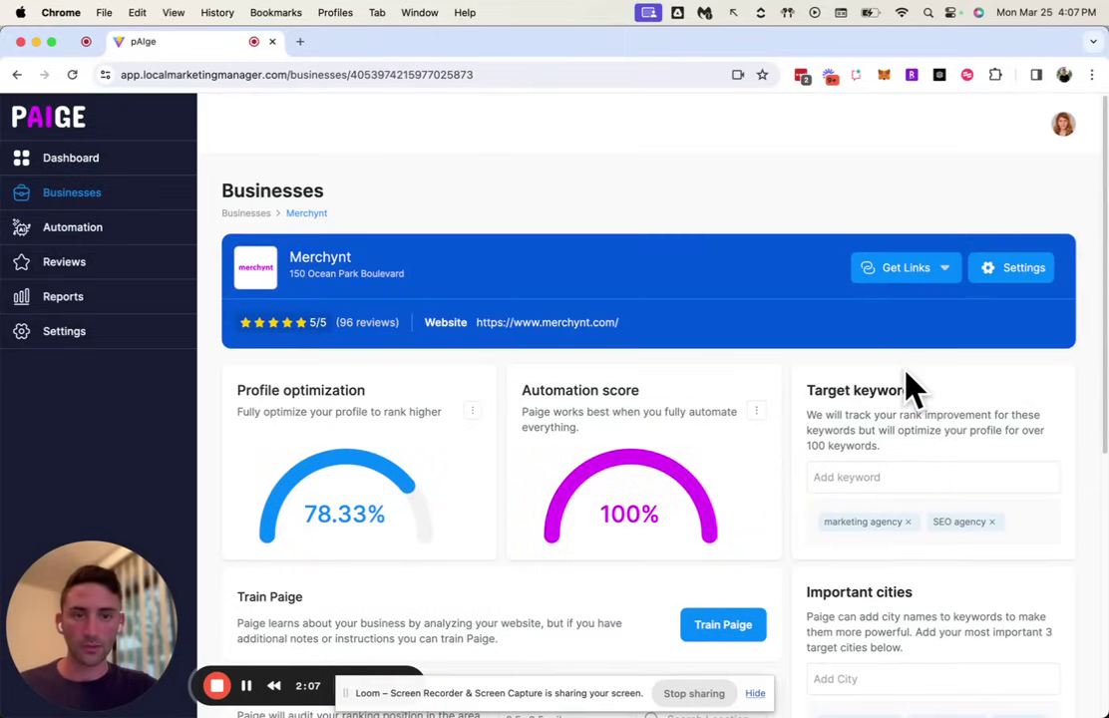
# Copy the image upload link from the Upload Images automation settings and open it in a new browser tab.
pyautogui.click(66, 239)
pyautogui.scroll(-1, 406, 441)
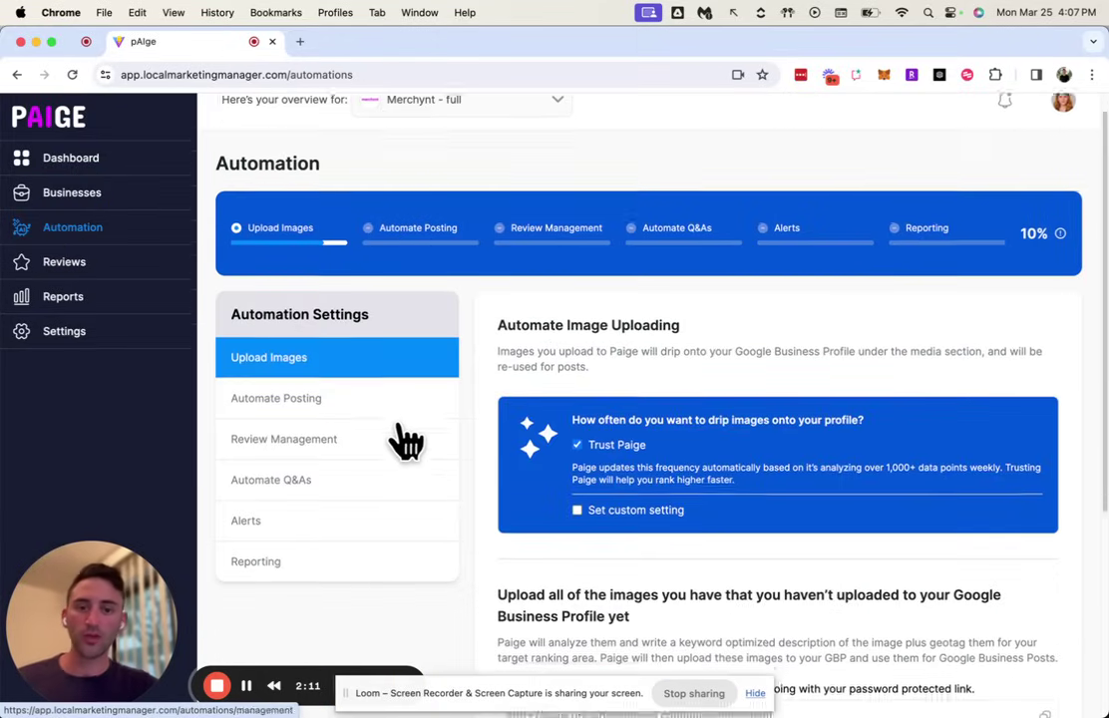
pyautogui.scroll(-2, 406, 440)
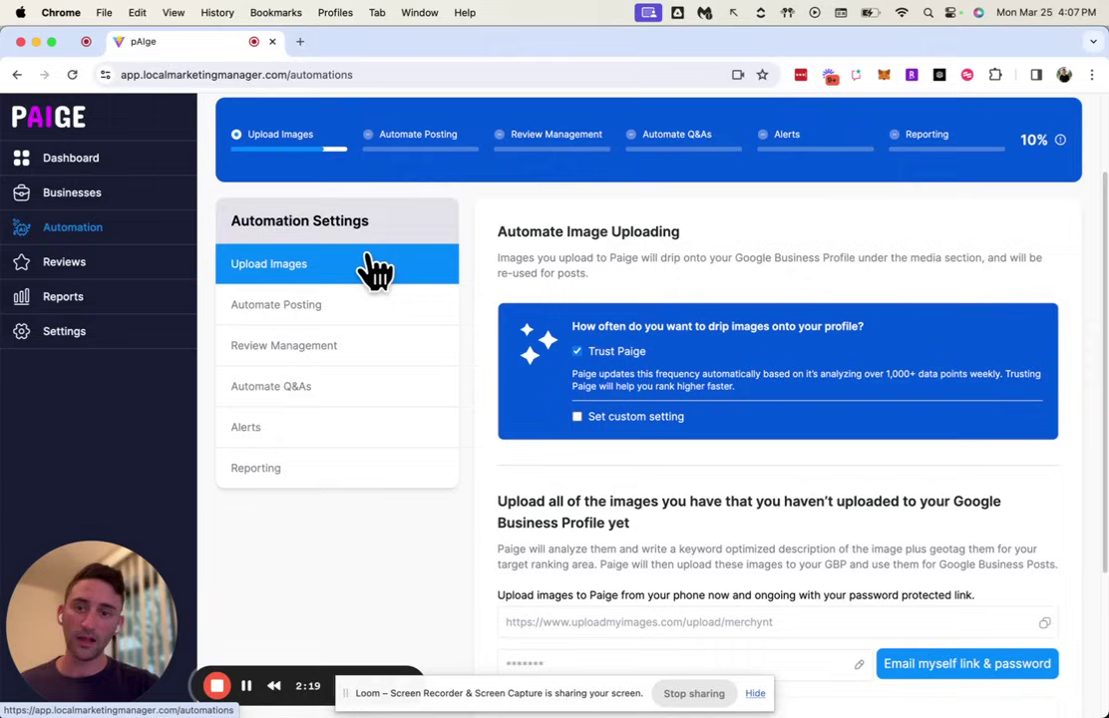
pyautogui.click(643, 630)
pyautogui.press('super+c')
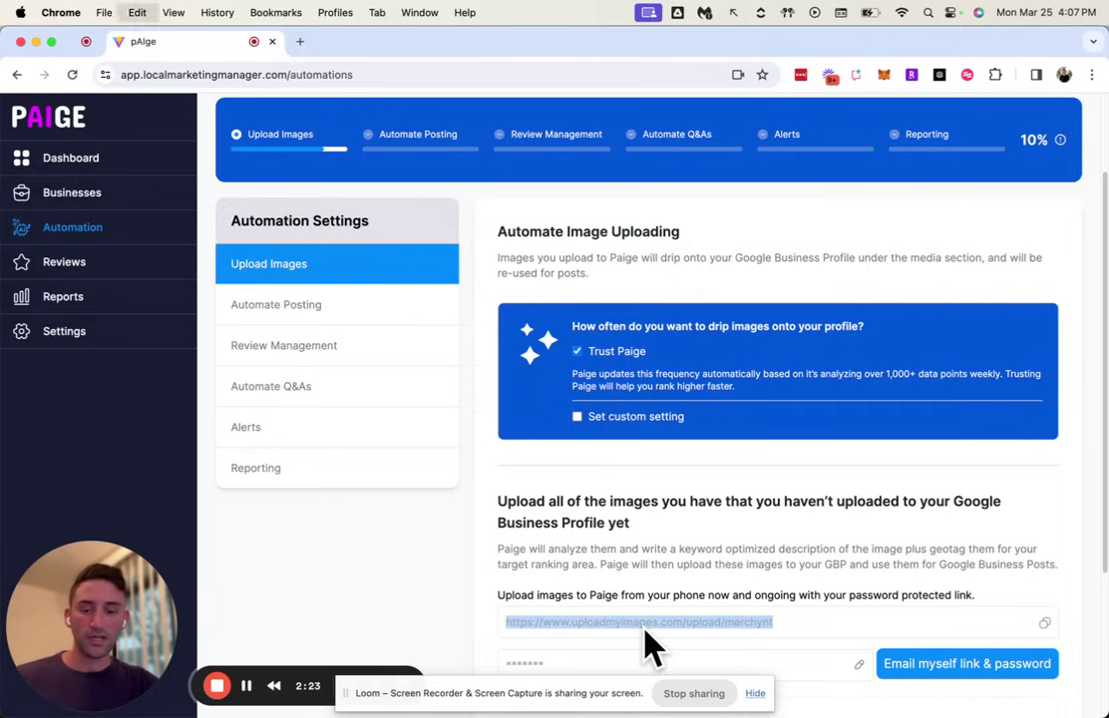
pyautogui.press('super+t')
pyautogui.press('super+v')
pyautogui.press('Return')
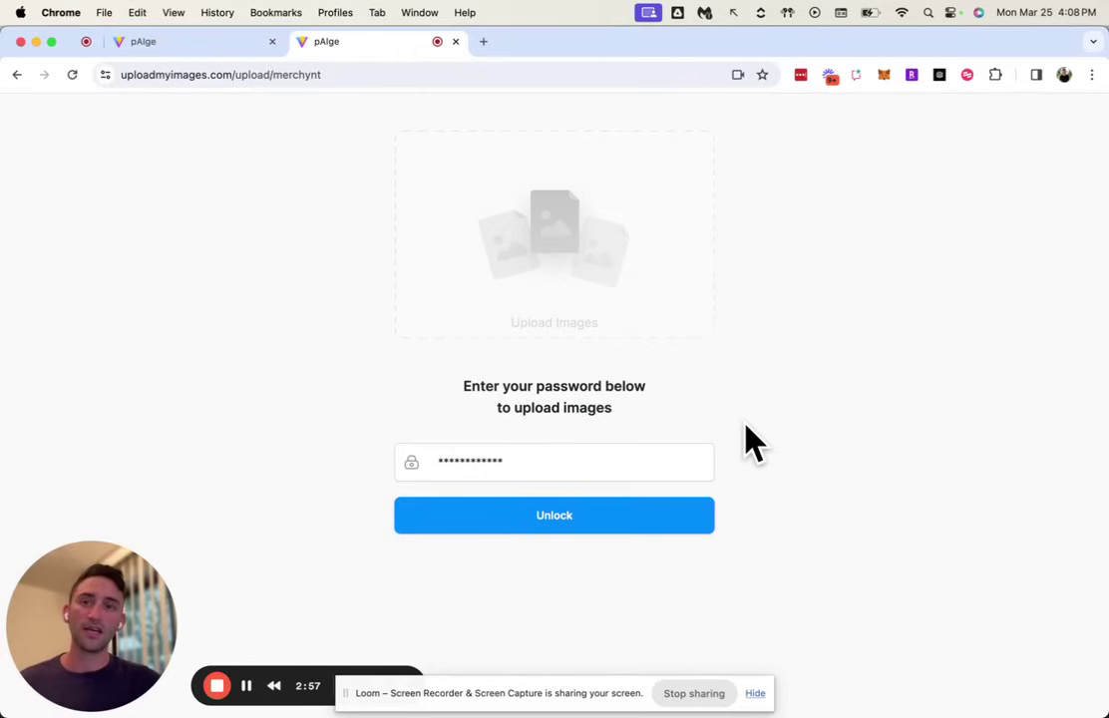
# Back in the Upload Images settings, try a custom upload frequency of every 1 day and switch back to Trust Paige.
pyautogui.click(165, 46)
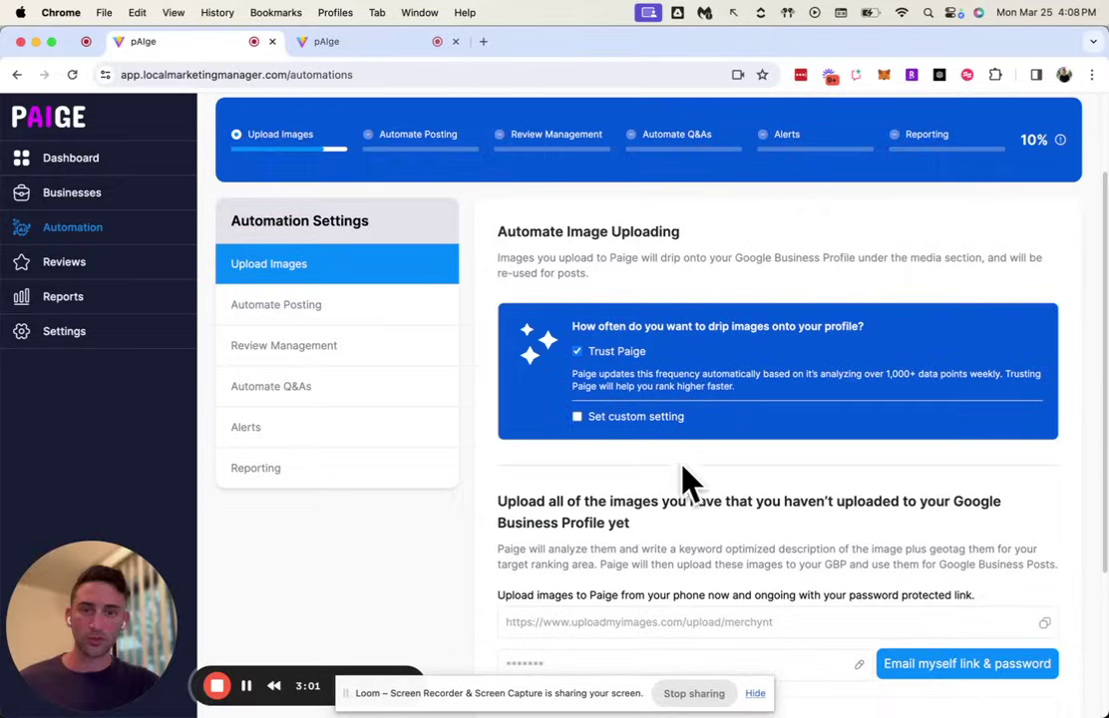
pyautogui.scroll(-1, 688, 477)
pyautogui.scroll(-3, 690, 471)
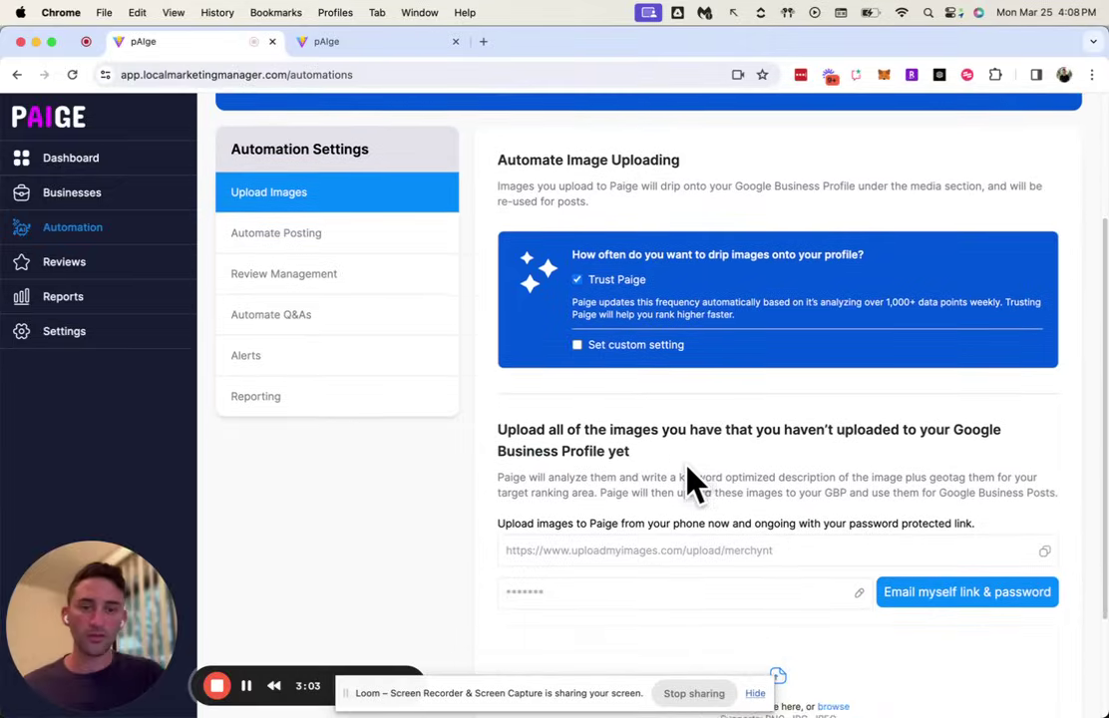
pyautogui.scroll(-1, 684, 463)
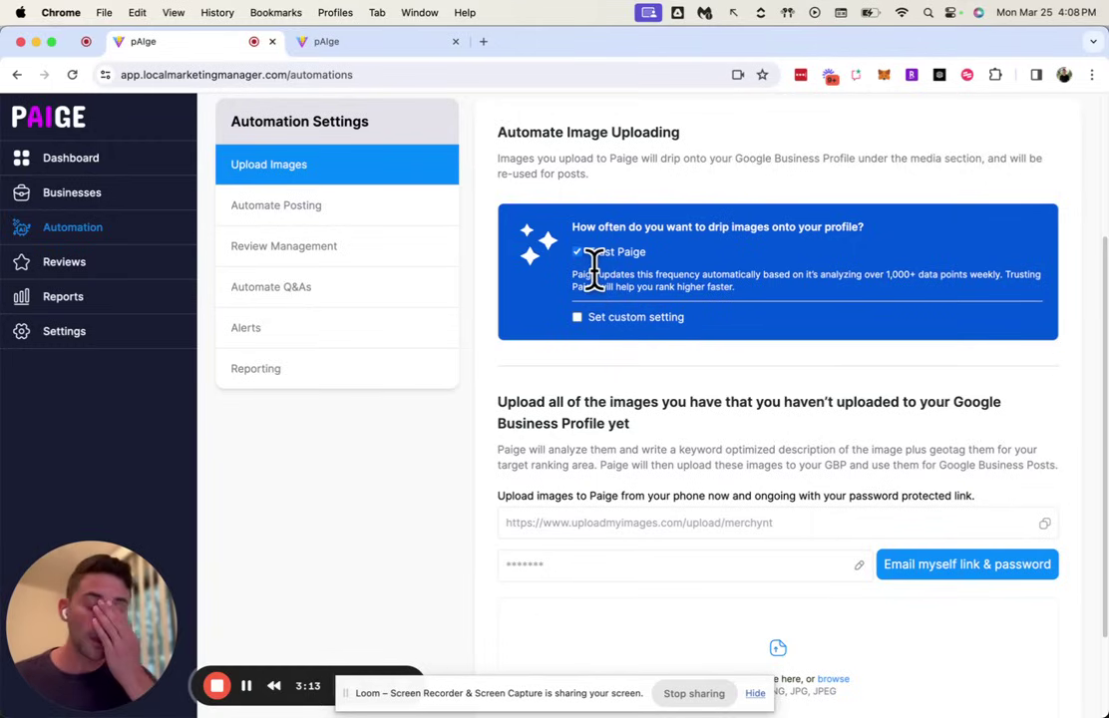
pyautogui.click(578, 321)
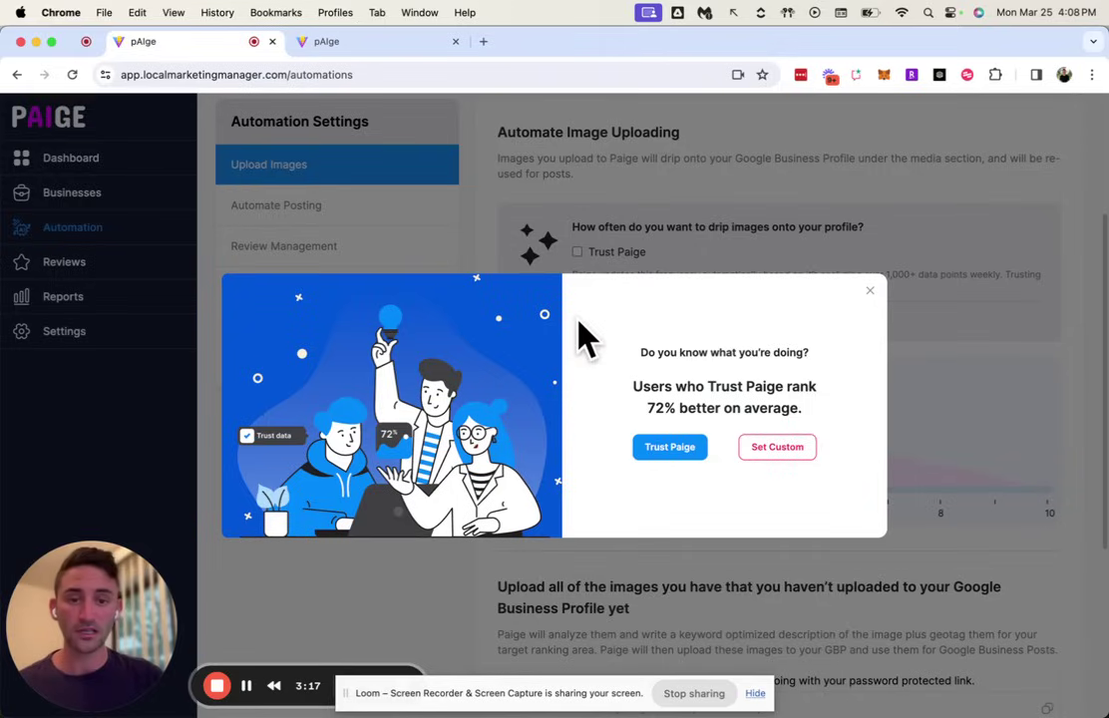
pyautogui.click(802, 454)
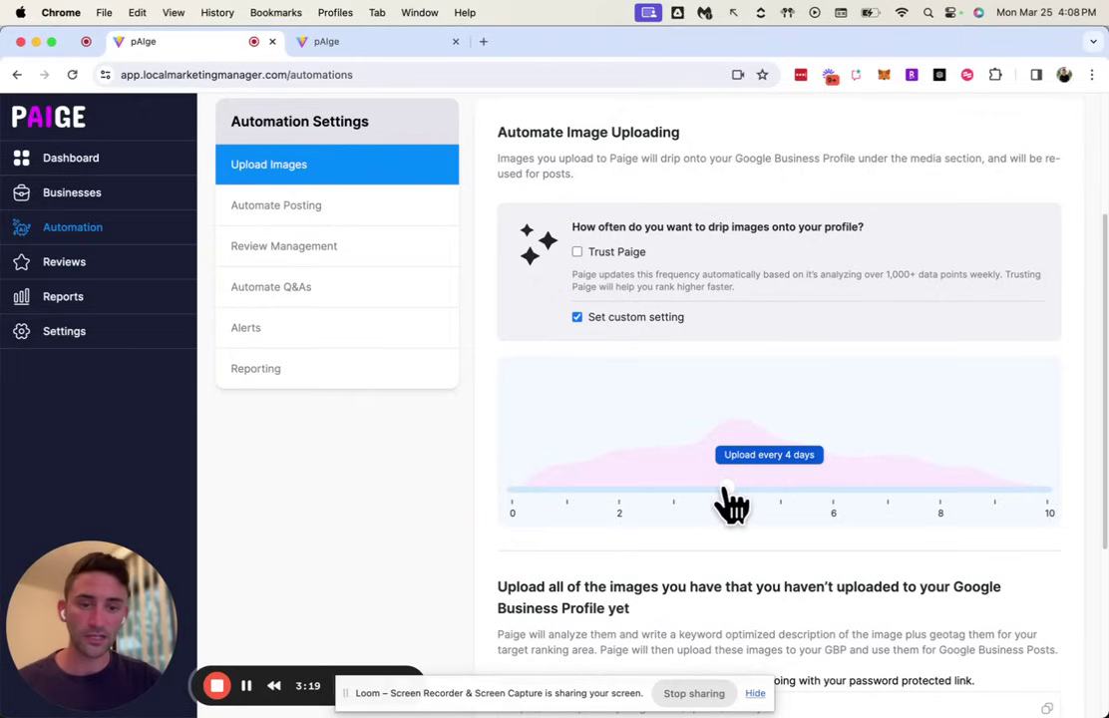
pyautogui.moveTo(731, 503); pyautogui.dragTo(558, 503)
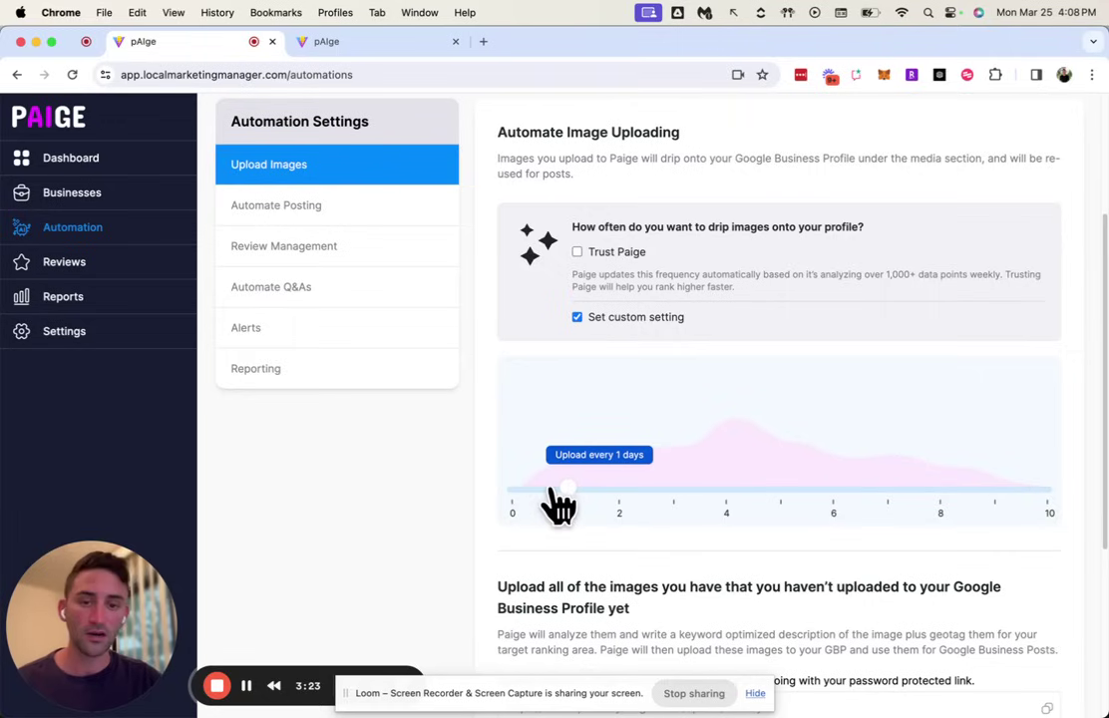
pyautogui.click(577, 252)
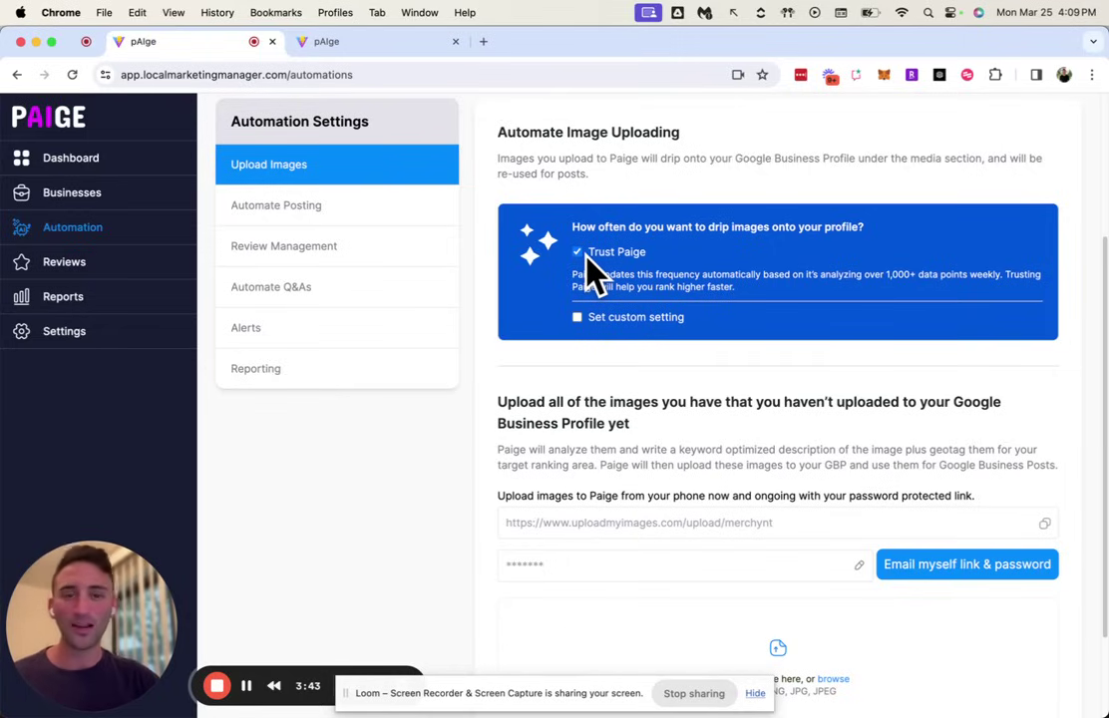
# Open the Automate Posting settings and examine the Train Paige, posting frequency and preference options.
pyautogui.scroll(5, 676, 282)
pyautogui.scroll(-2, 349, 426)
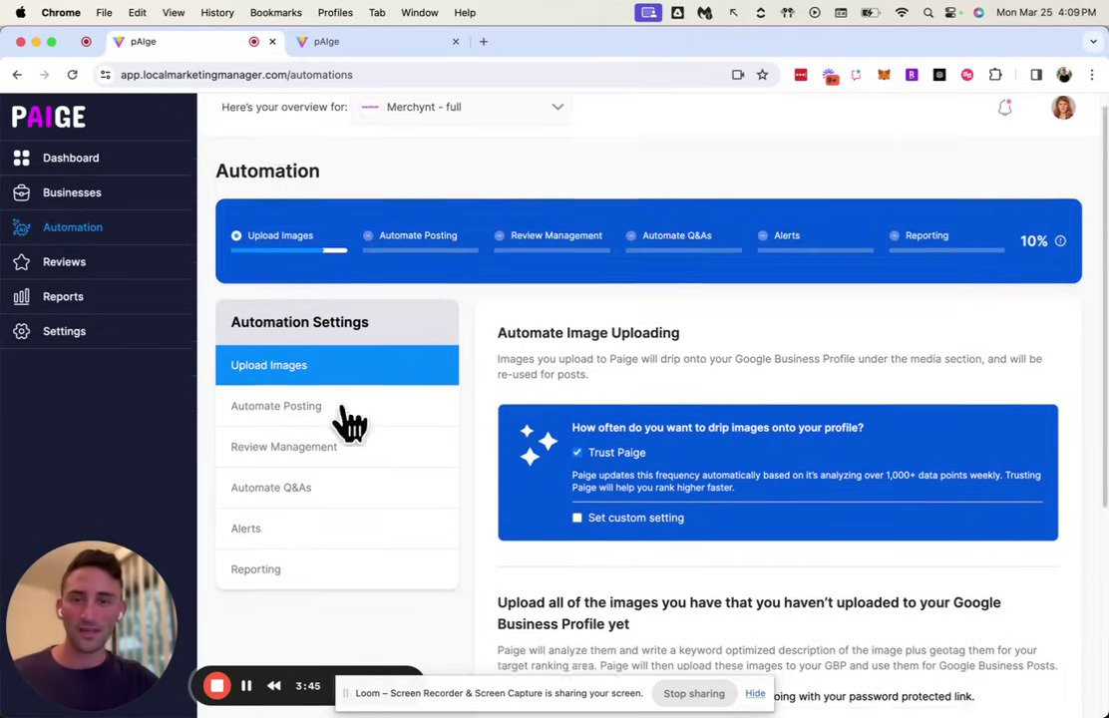
pyautogui.click(285, 342)
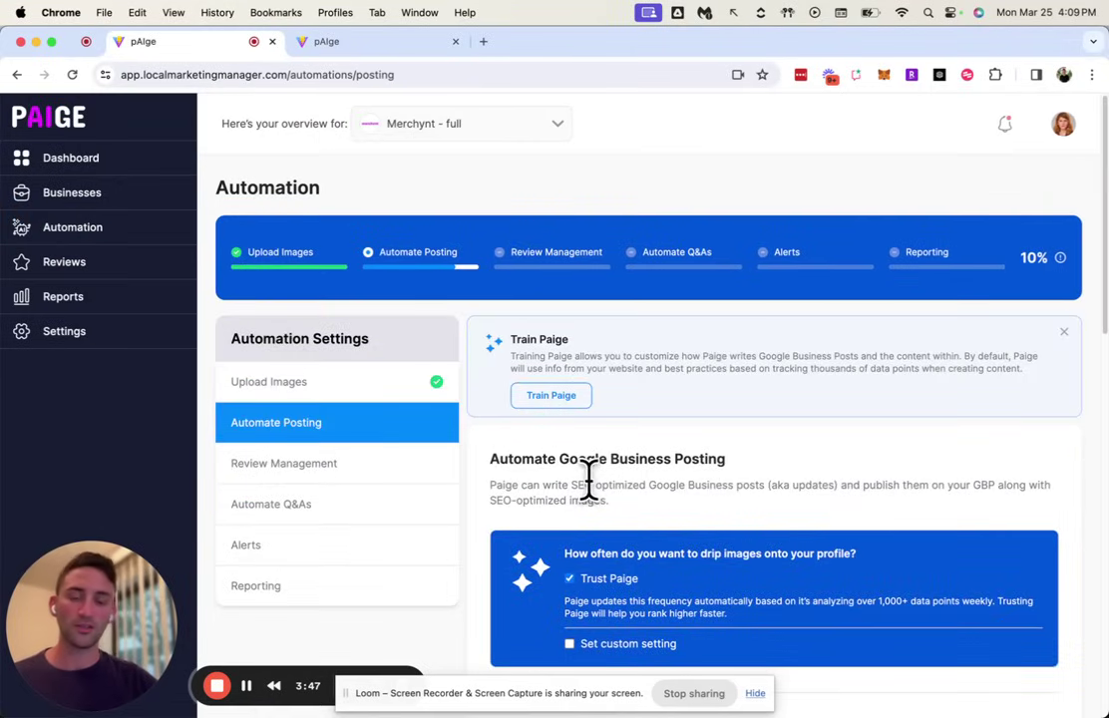
pyautogui.scroll(-2, 586, 477)
pyautogui.scroll(-1, 558, 419)
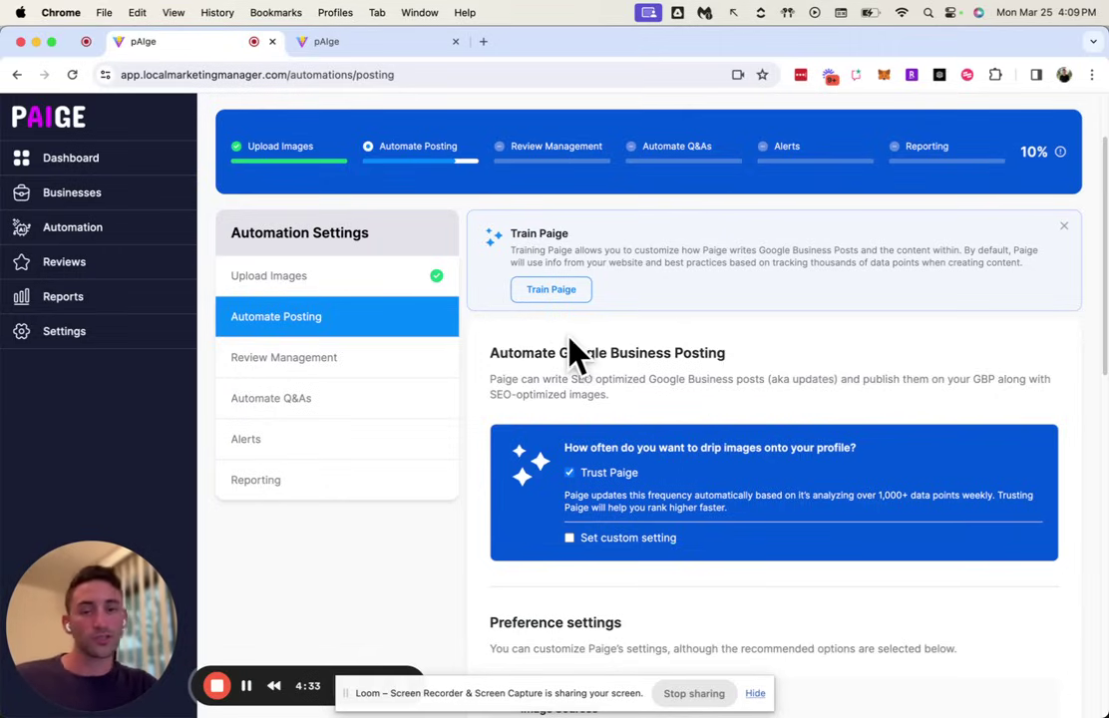
pyautogui.scroll(-3, 584, 348)
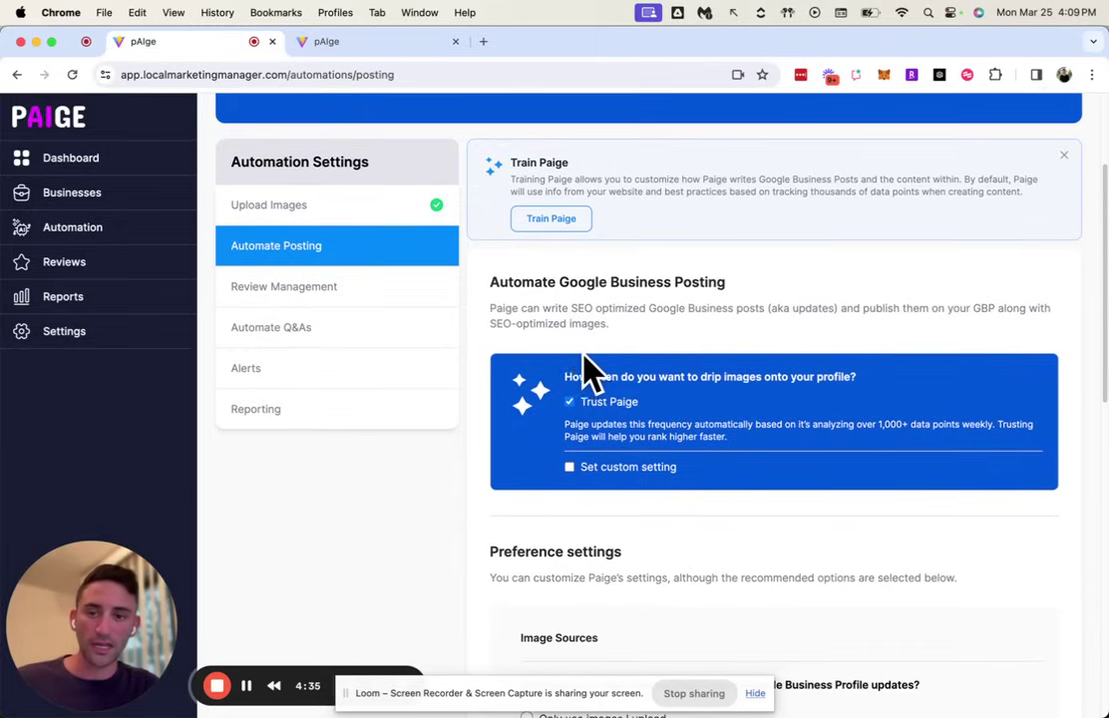
pyautogui.scroll(-7, 583, 371)
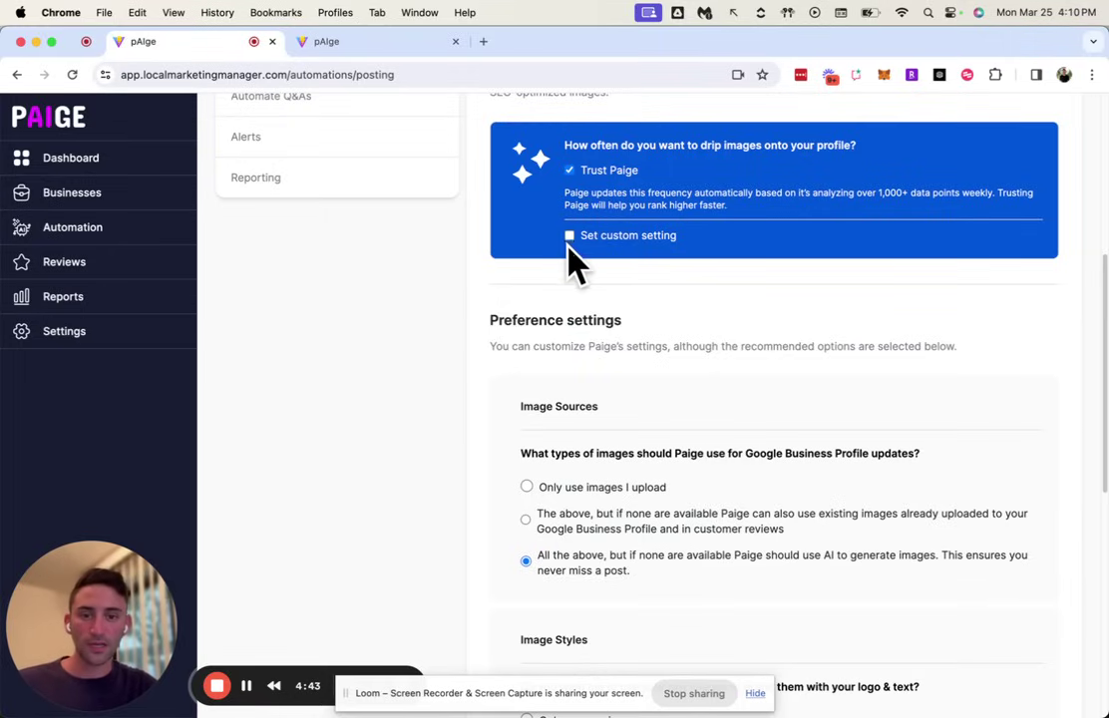
# Under Image Sources, try uploaded images only and existing profile images, then return to the option that also allows AI-generated images.
pyautogui.scroll(-5, 566, 247)
pyautogui.scroll(-3, 560, 279)
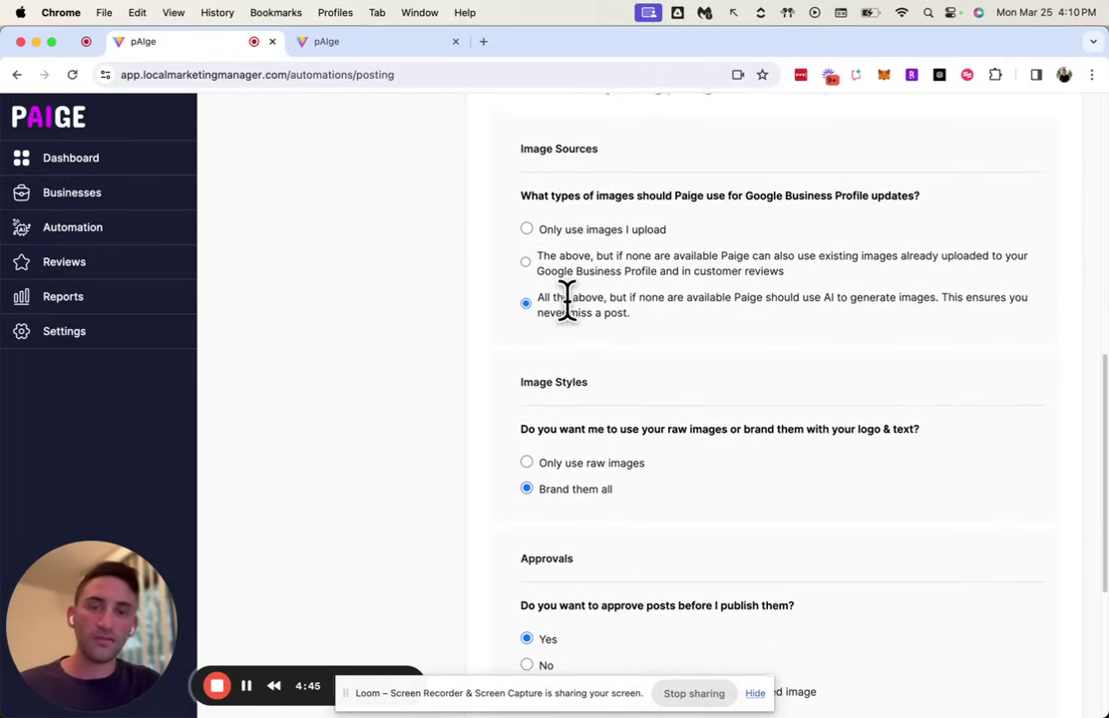
pyautogui.click(526, 215)
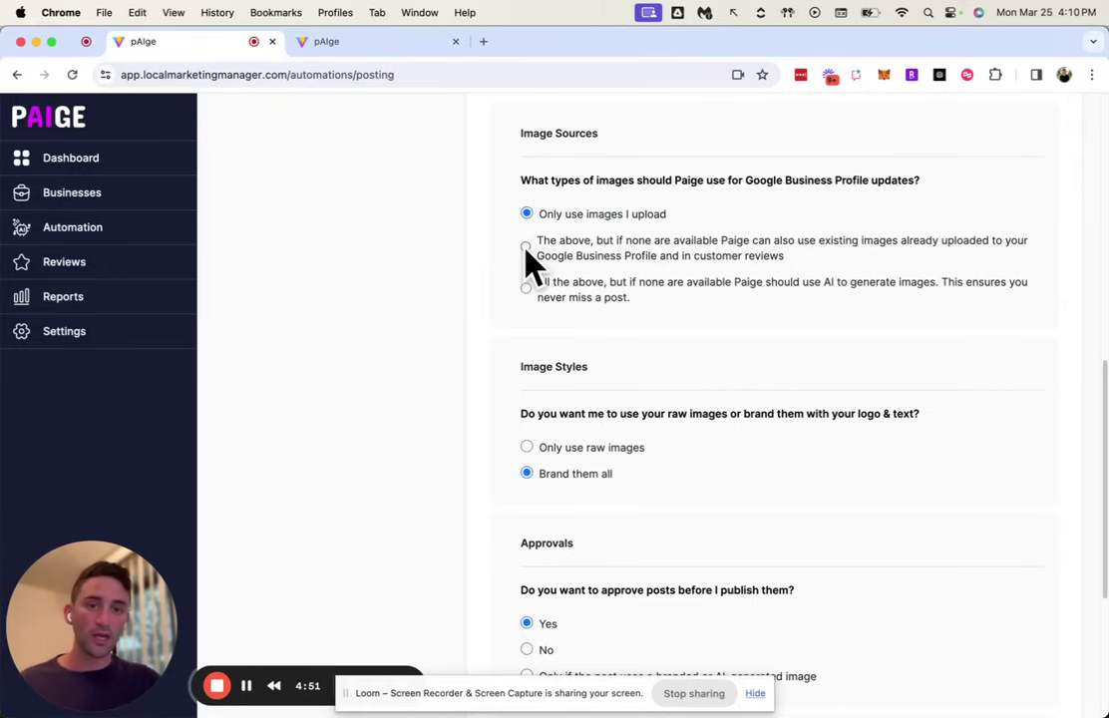
pyautogui.click(525, 247)
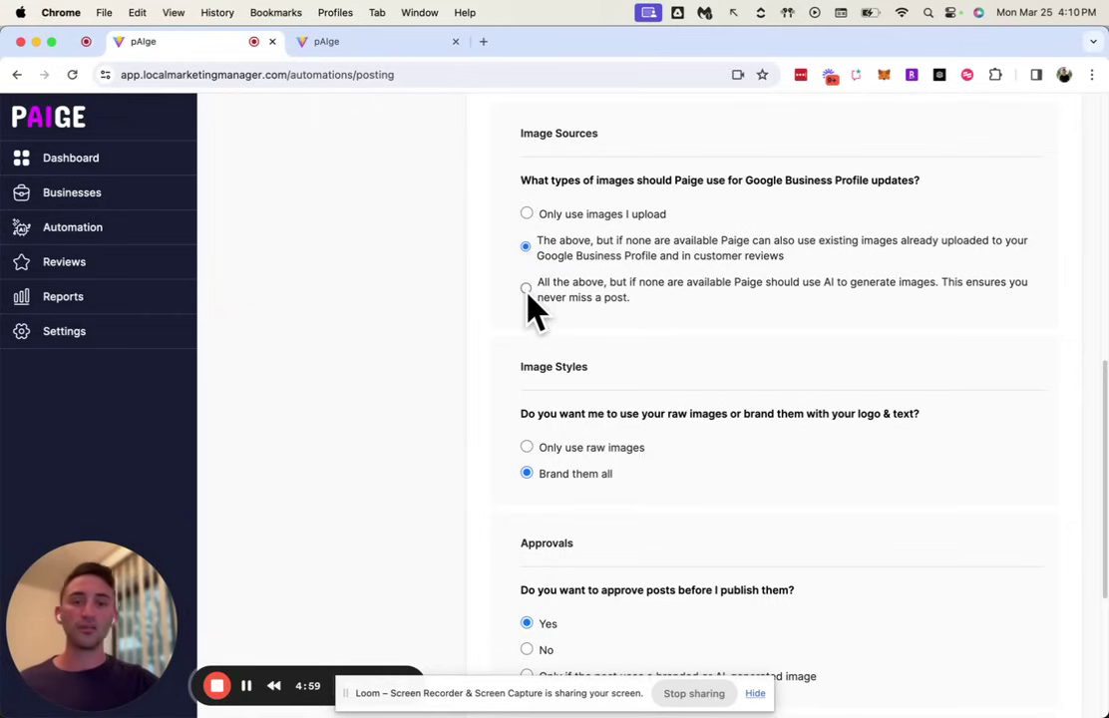
pyautogui.click(526, 289)
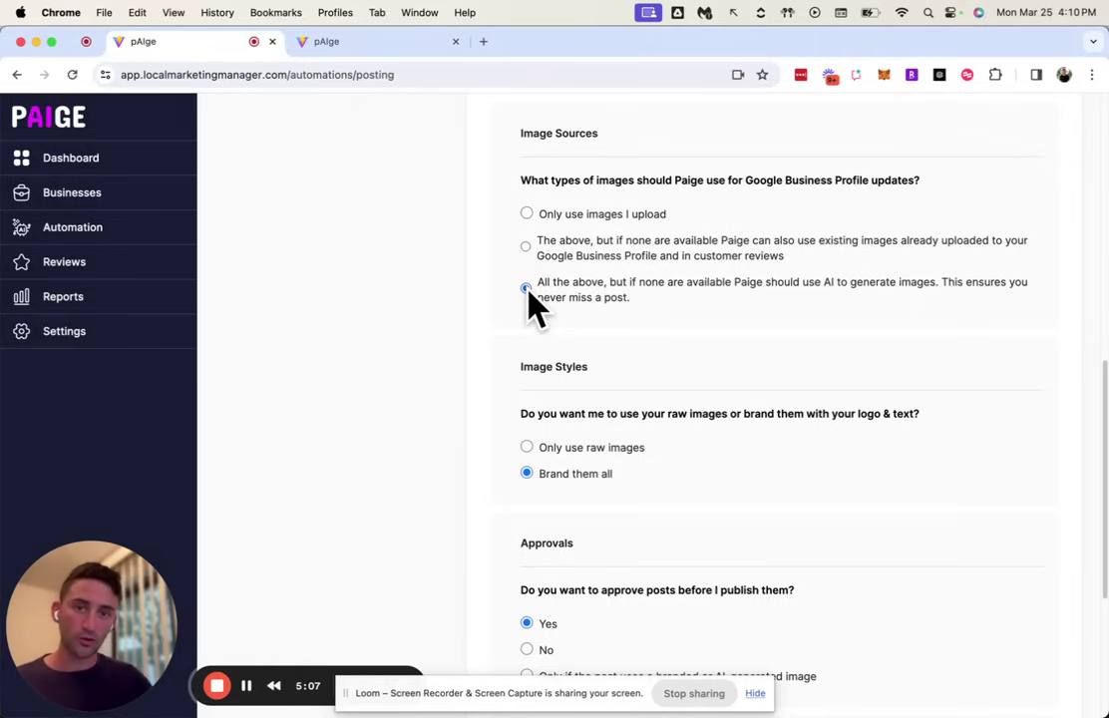
# Under Image Styles, switch between Only use raw images and Brand them all, ending on Only use raw images.
pyautogui.scroll(-3, 529, 305)
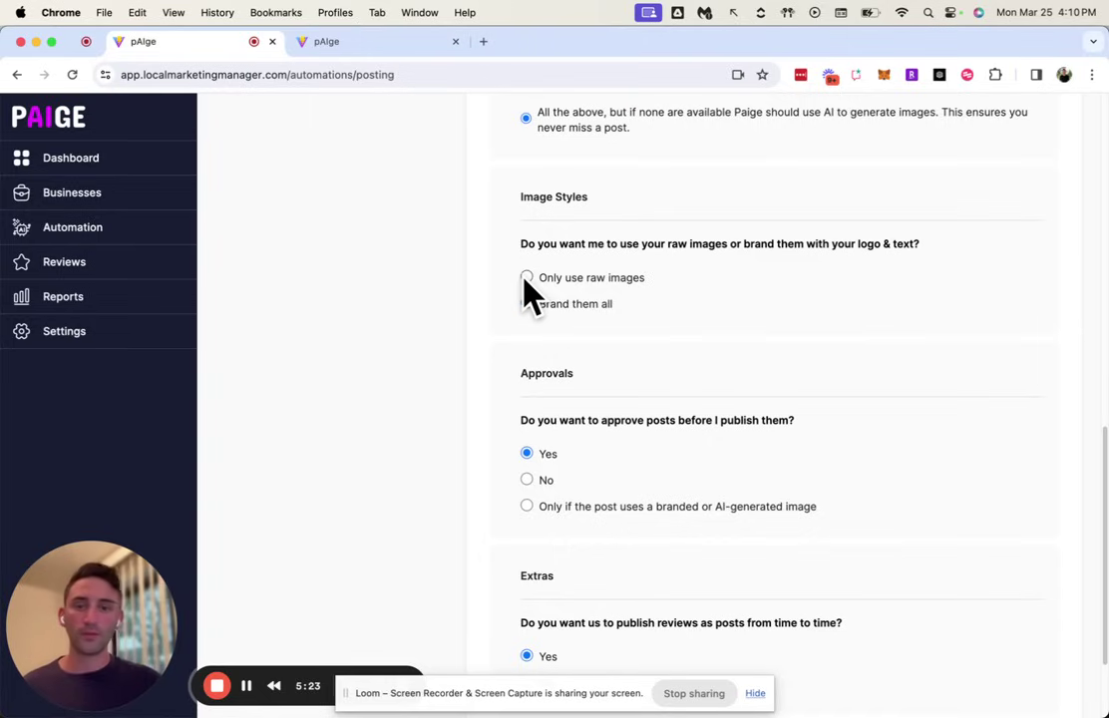
pyautogui.click(525, 280)
pyautogui.click(527, 305)
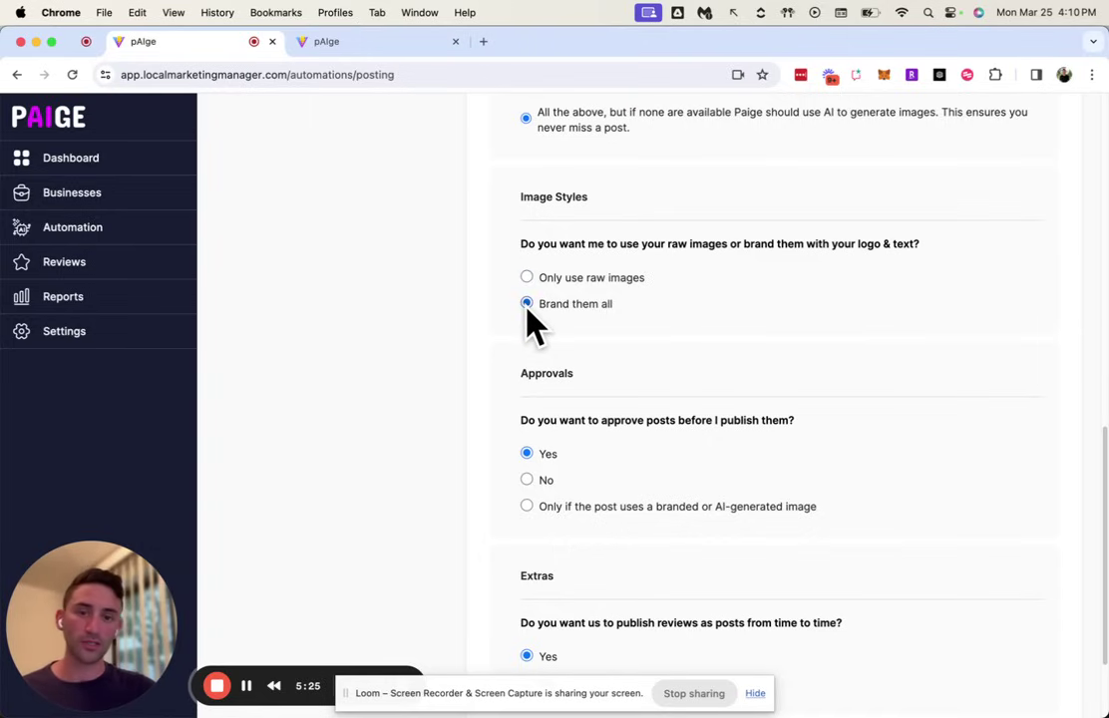
pyautogui.click(526, 281)
# Under Approvals, try No for approving posts before they are published and switch back to Yes.
pyautogui.scroll(-2, 538, 371)
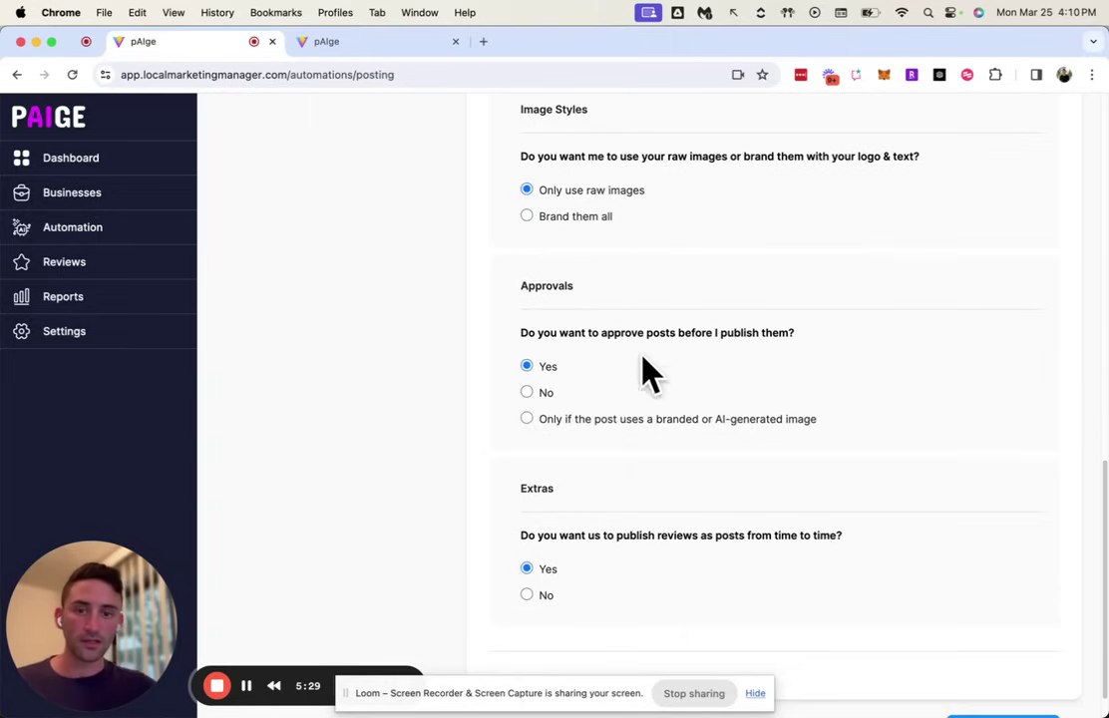
pyautogui.scroll(-1, 638, 384)
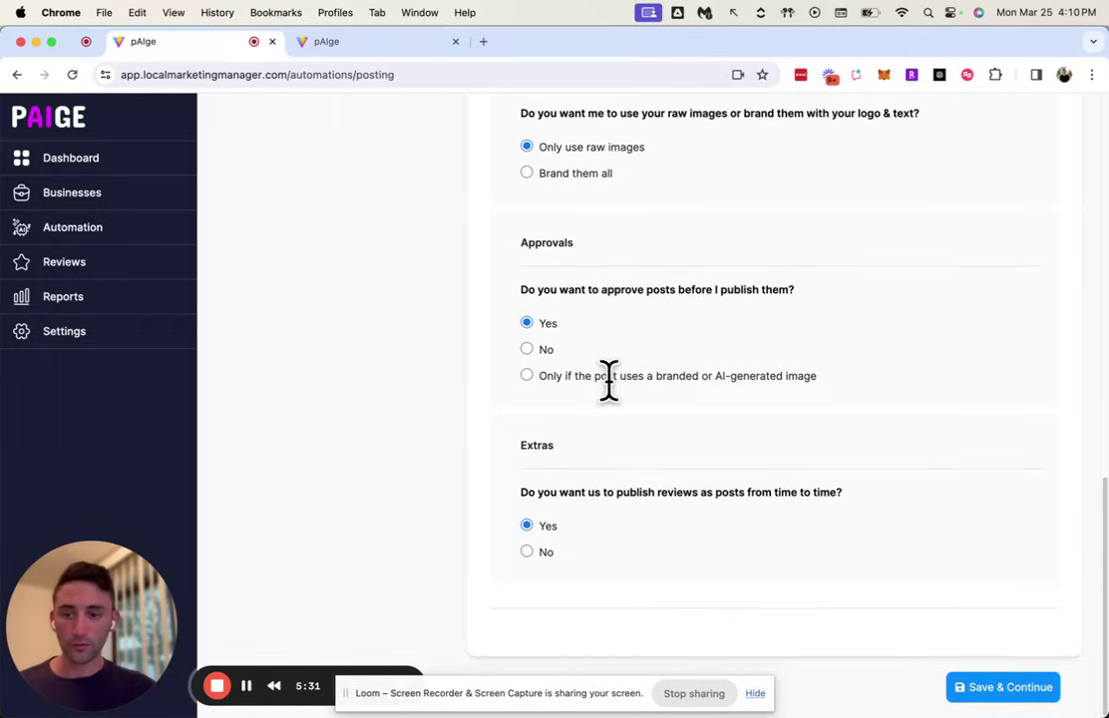
pyautogui.click(527, 350)
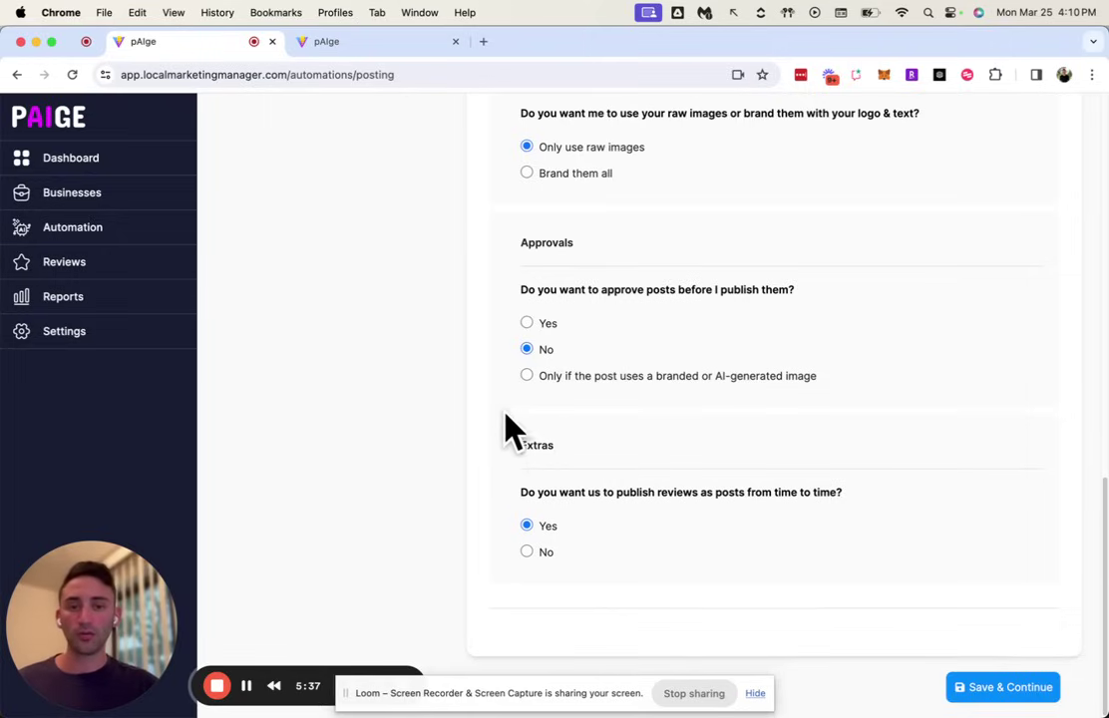
pyautogui.click(526, 323)
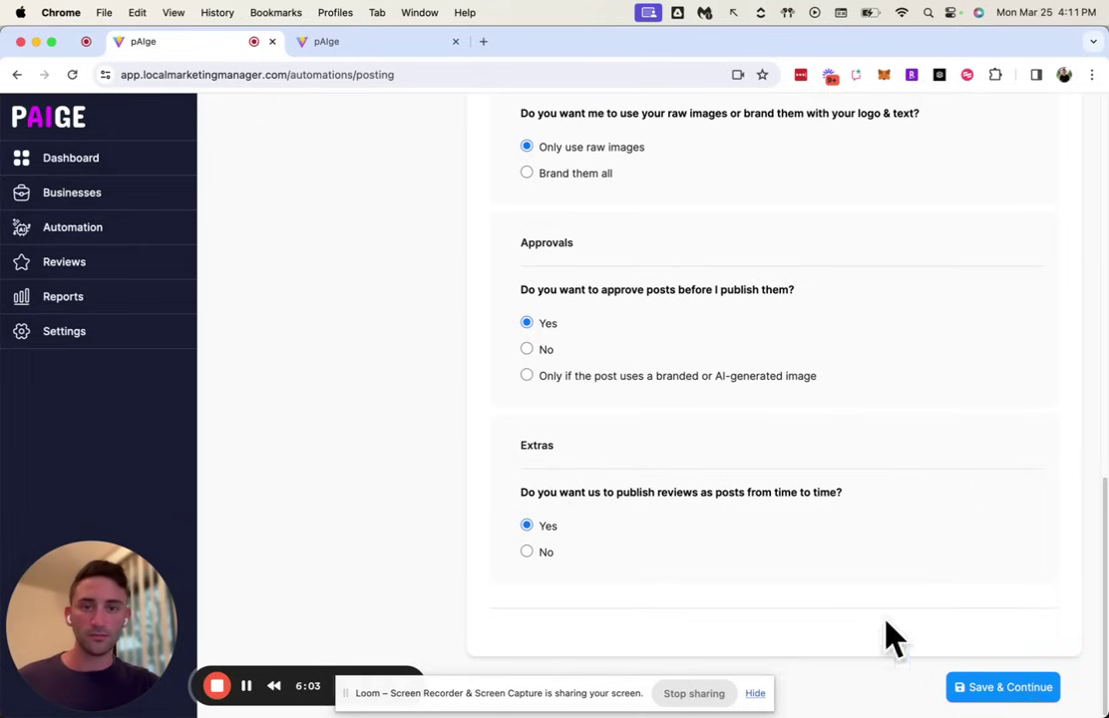
# Set the image style to Brand them all and save the posting automation settings.
pyautogui.scroll(15, 690, 436)
pyautogui.scroll(-15, 690, 435)
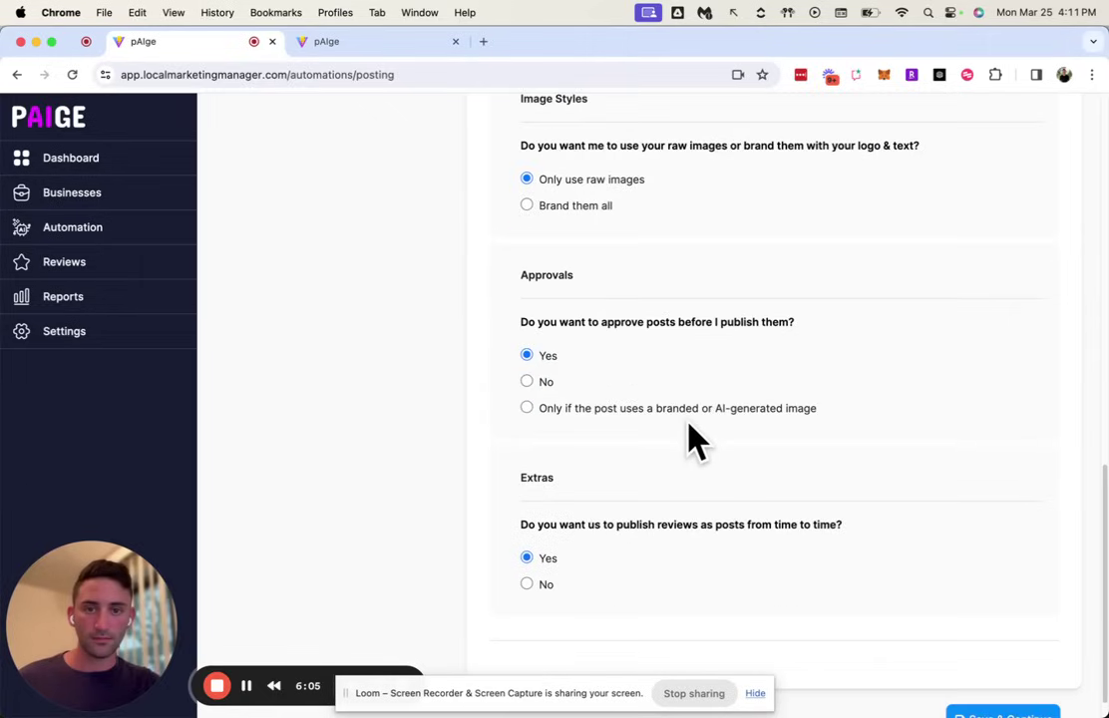
pyautogui.scroll(-2, 693, 439)
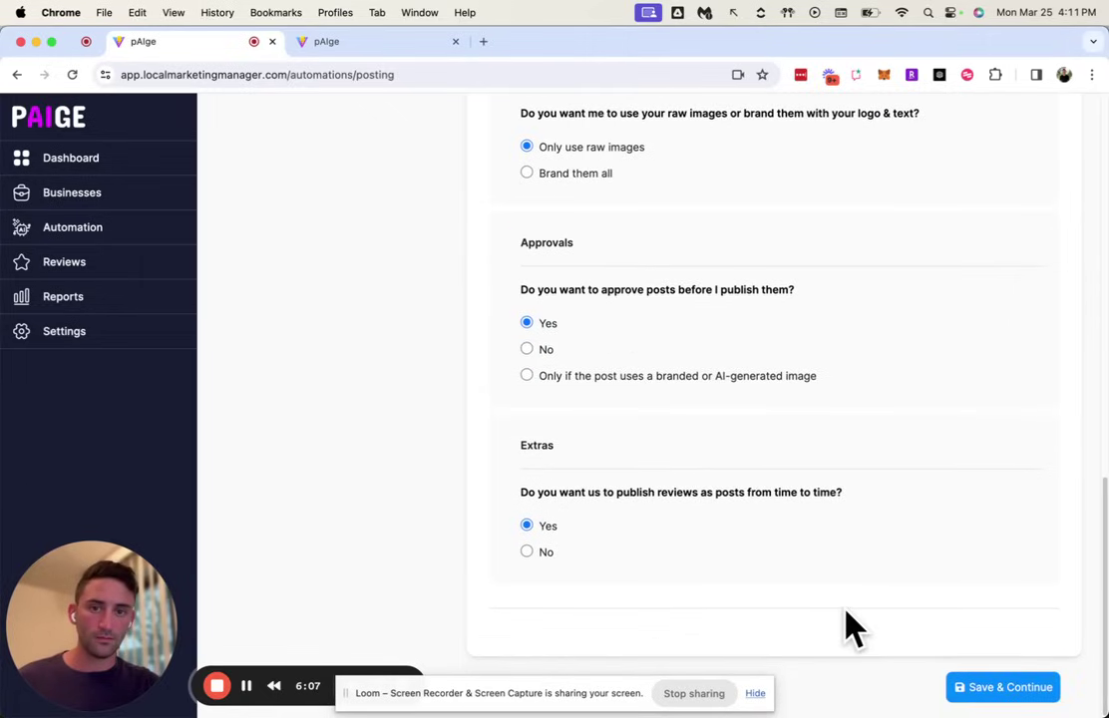
pyautogui.click(526, 173)
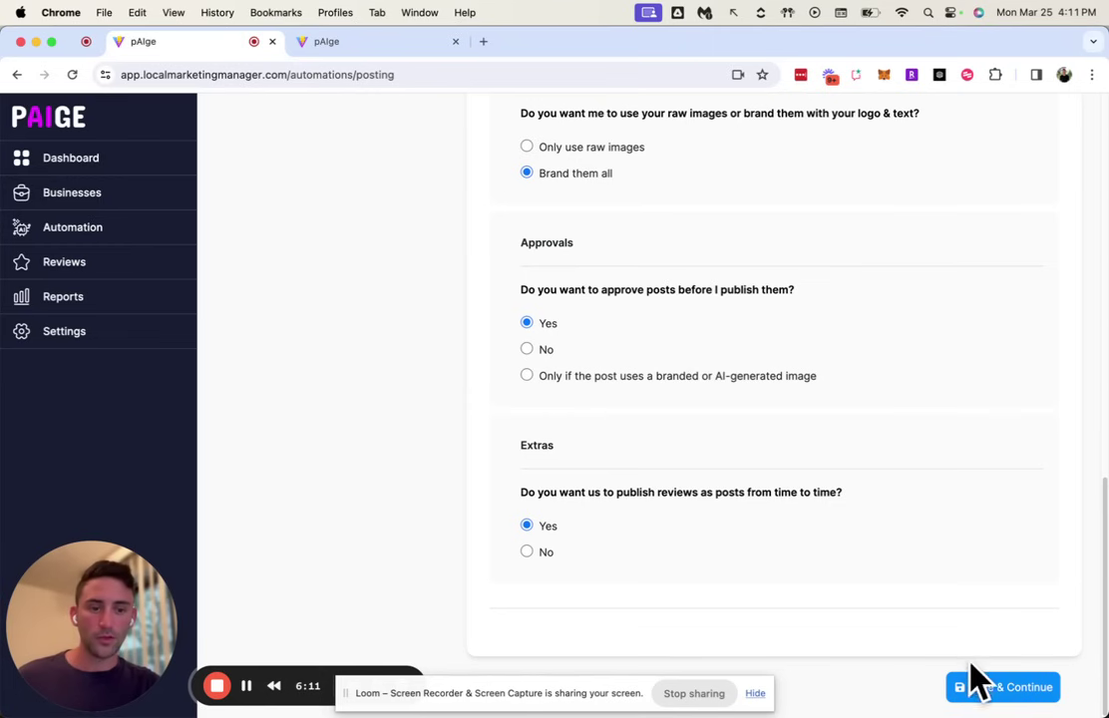
pyautogui.click(985, 695)
# Examine the images and text of the generated posts scheduled from Mar 29 to Apr 18, 2024.
pyautogui.scroll(-5, 759, 523)
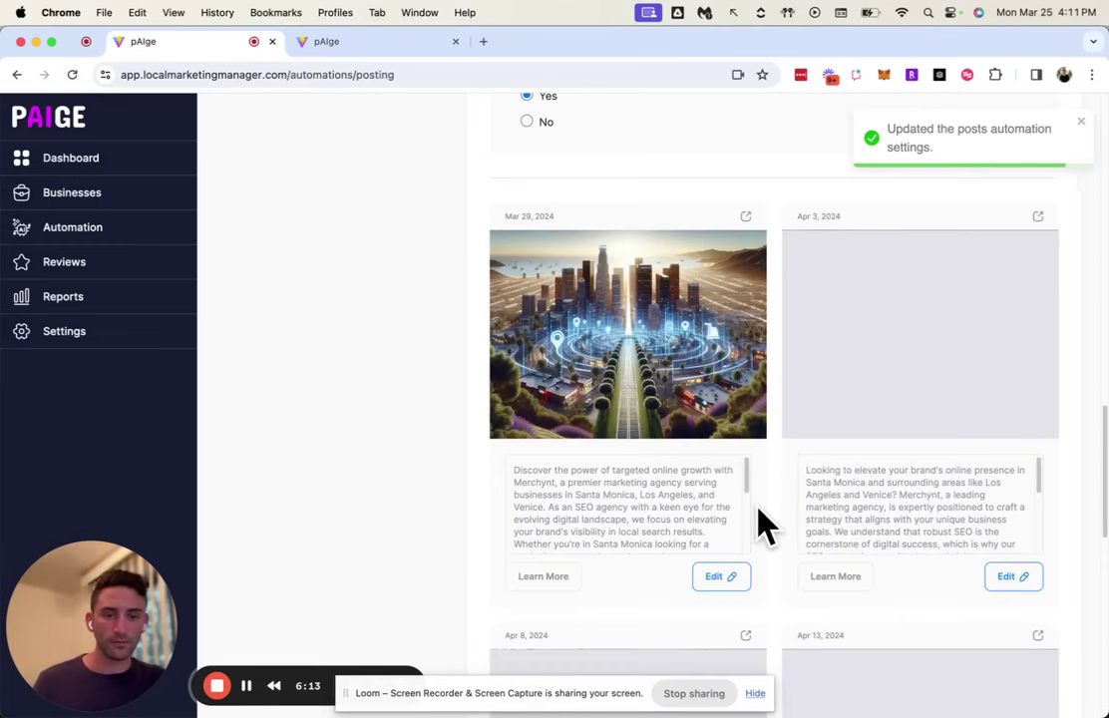
pyautogui.scroll(-2, 750, 508)
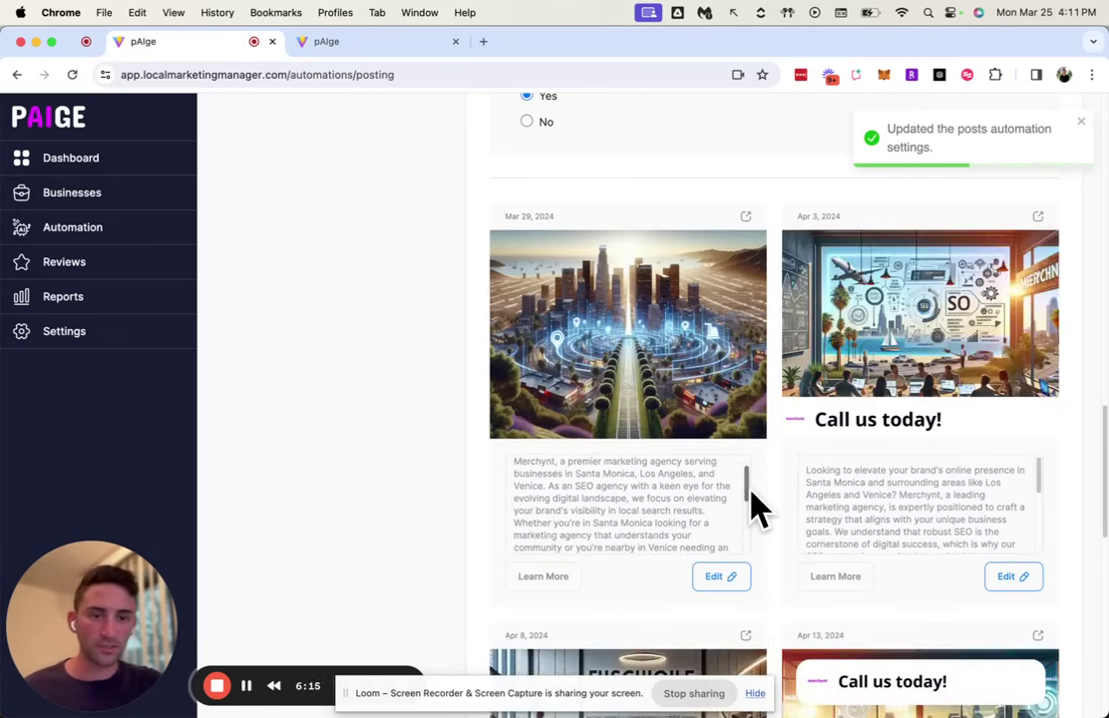
pyautogui.scroll(-1, 828, 598)
pyautogui.scroll(-1, 825, 614)
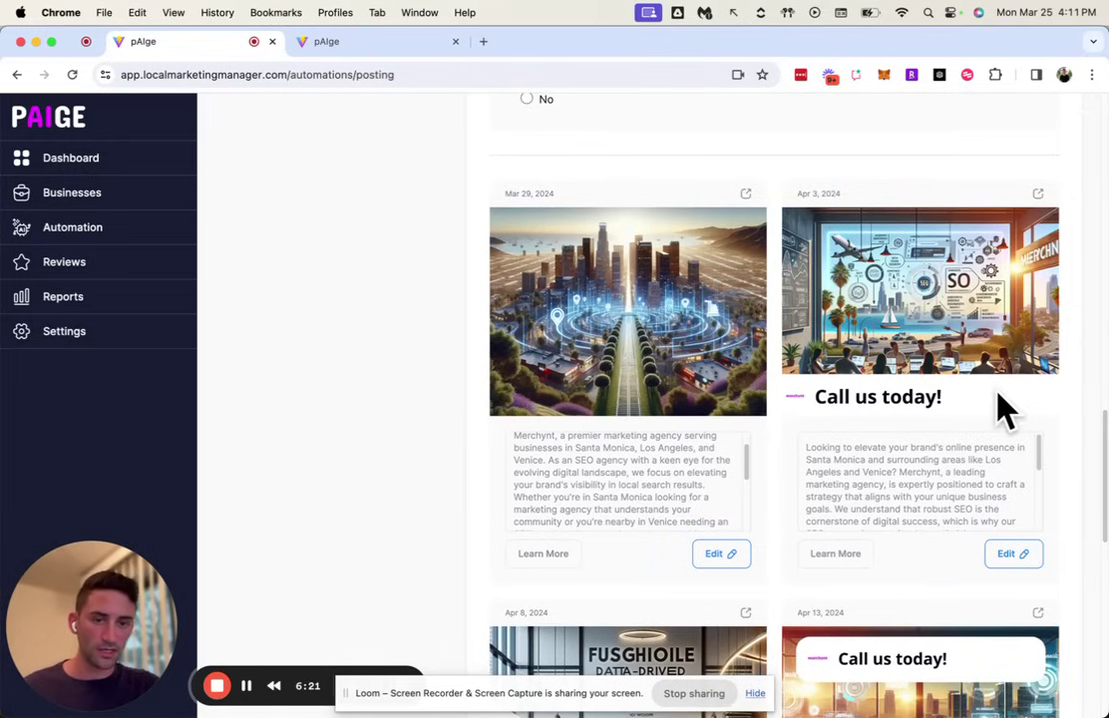
pyautogui.scroll(-5, 902, 411)
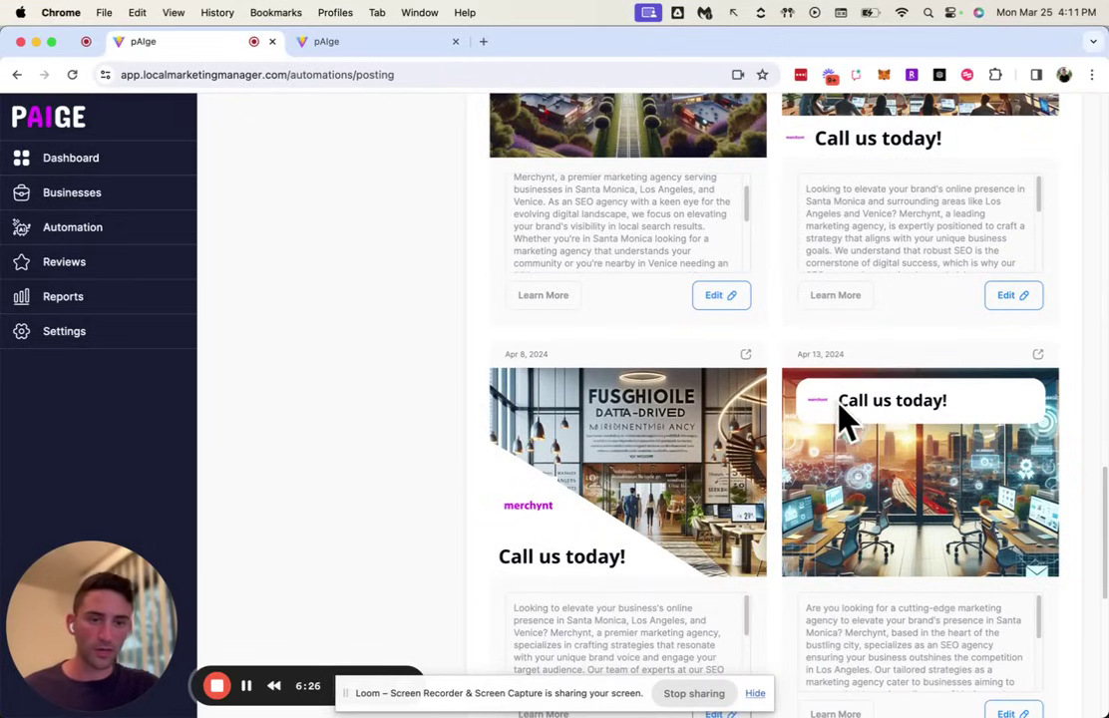
pyautogui.scroll(-8, 902, 421)
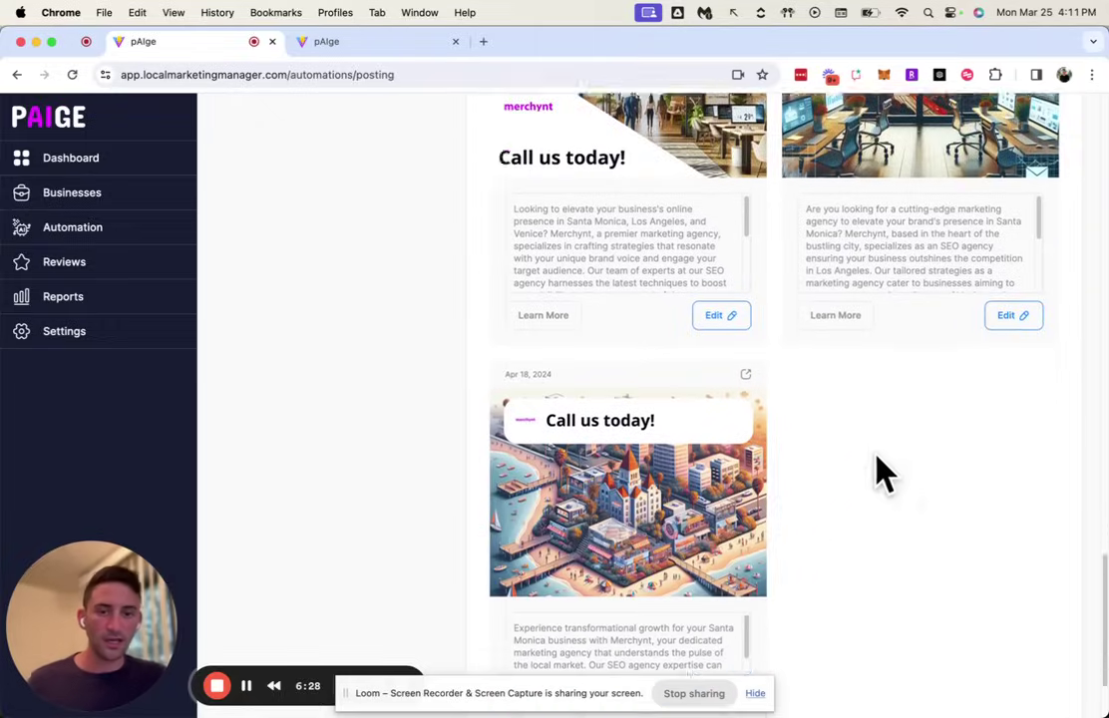
pyautogui.scroll(-3, 601, 437)
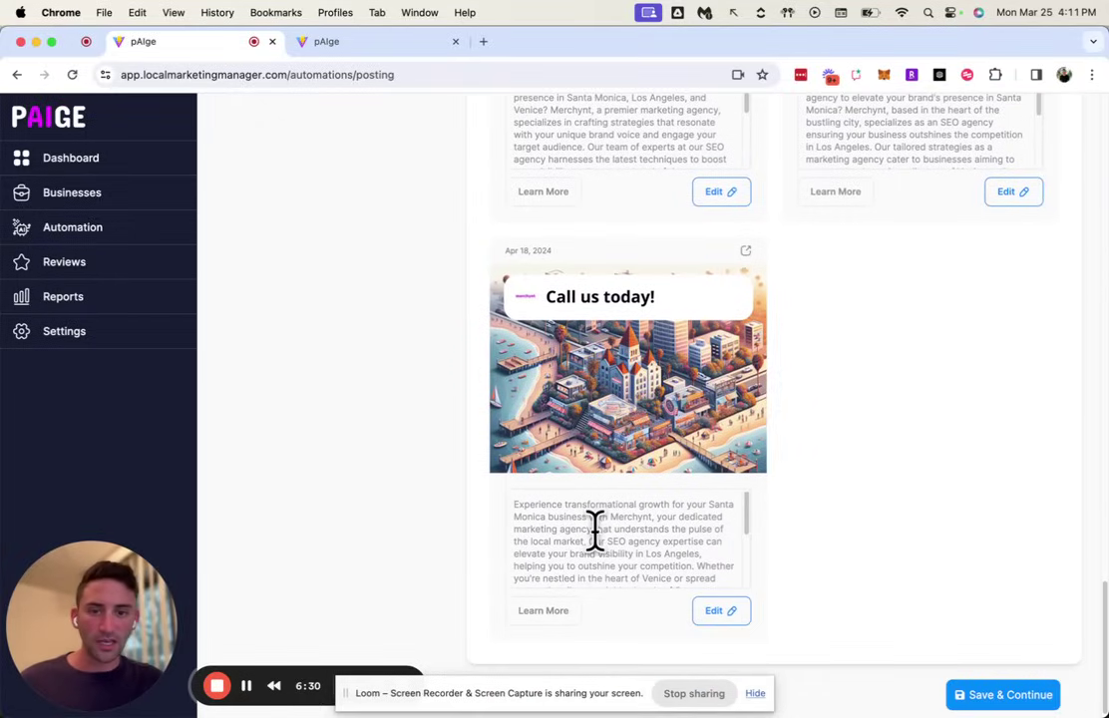
# Replace the period at the end of the Apr 18, 2024 post's text with an exclamation mark.
pyautogui.click(638, 540)
pyautogui.scroll(-6, 621, 534)
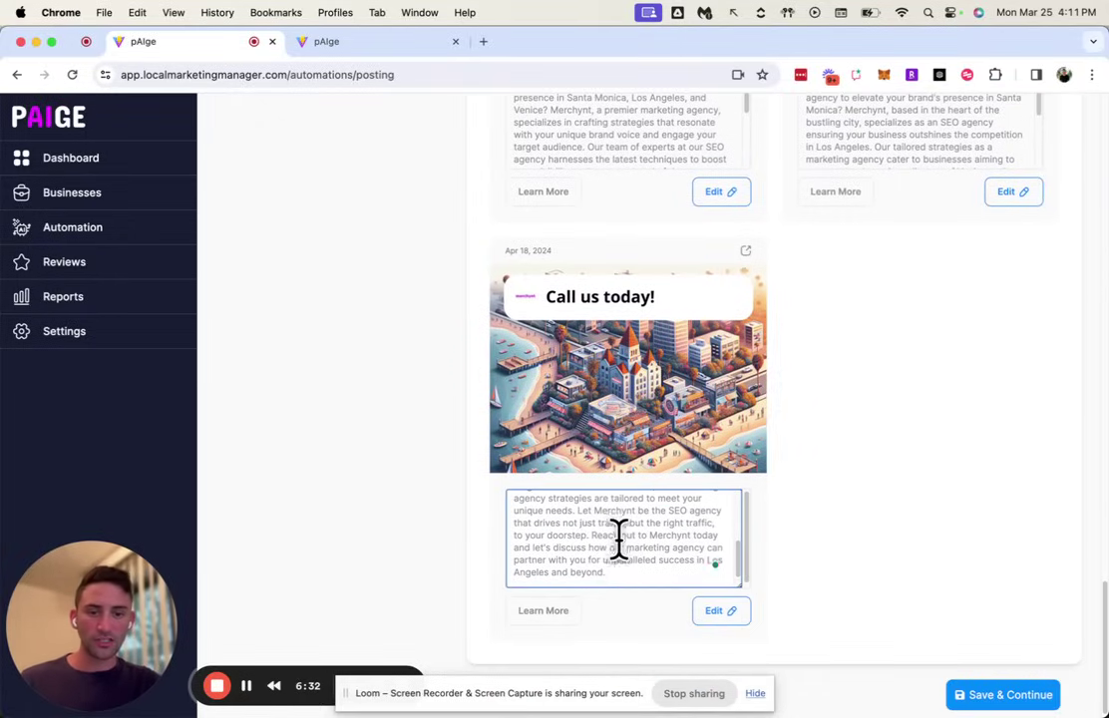
pyautogui.click(626, 574)
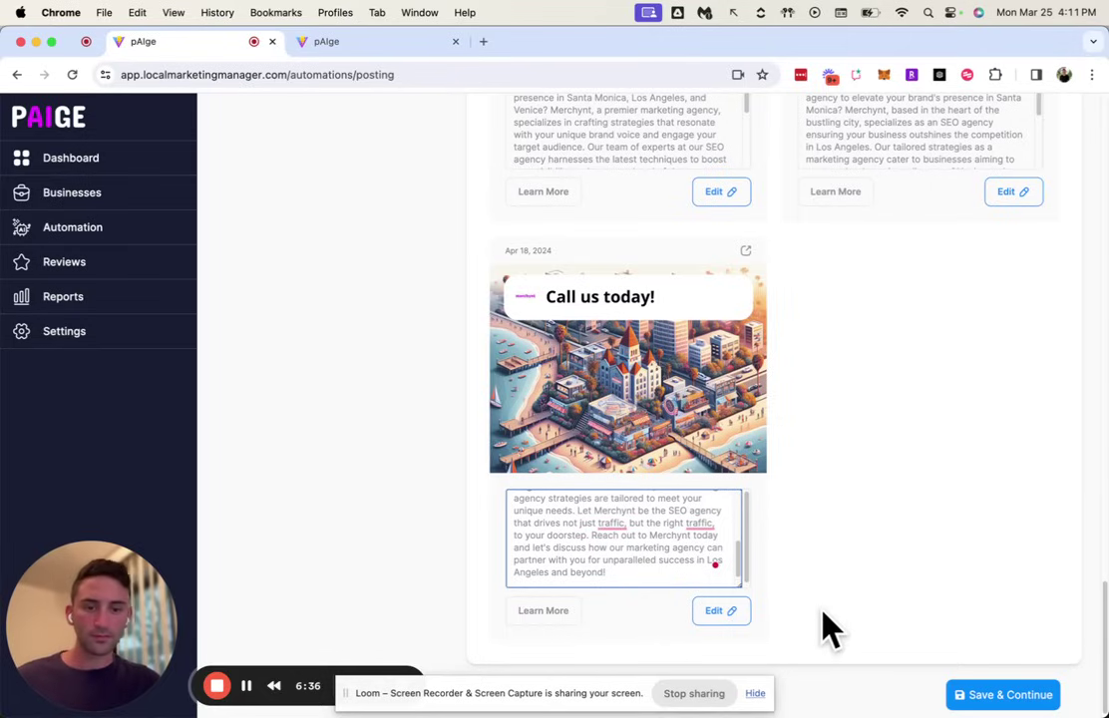
pyautogui.click(811, 556)
pyautogui.scroll(-1, 810, 551)
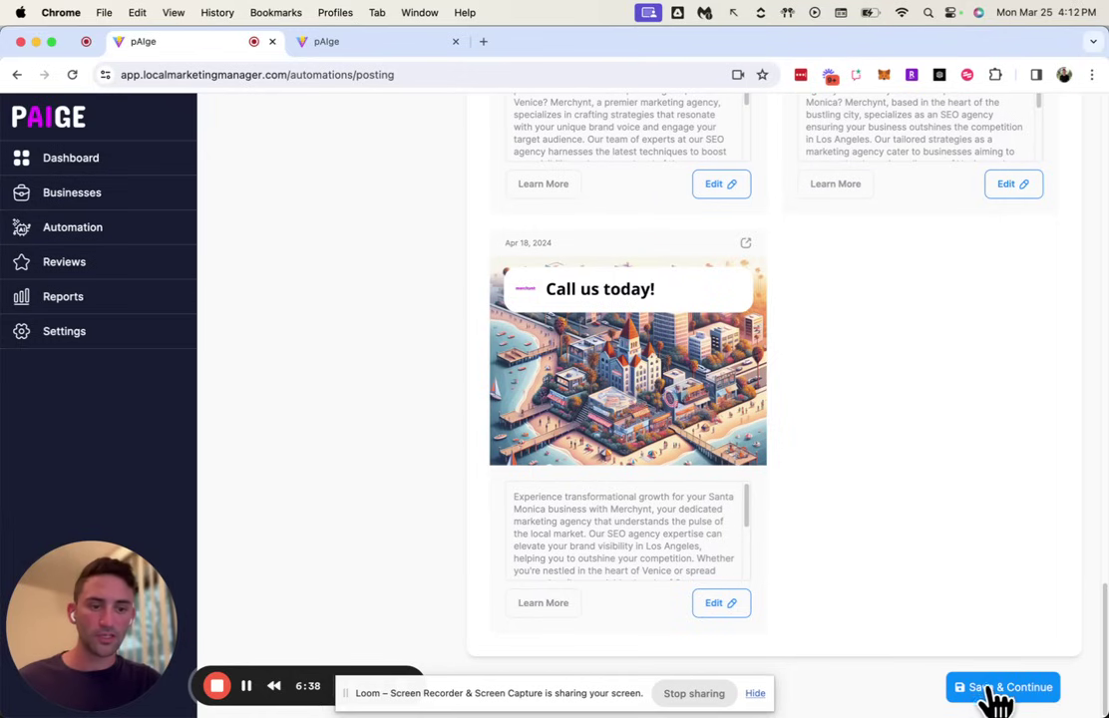
# Check the dates and content of the scheduled posts, and save them to continue to Review Management.
pyautogui.scroll(5, 903, 575)
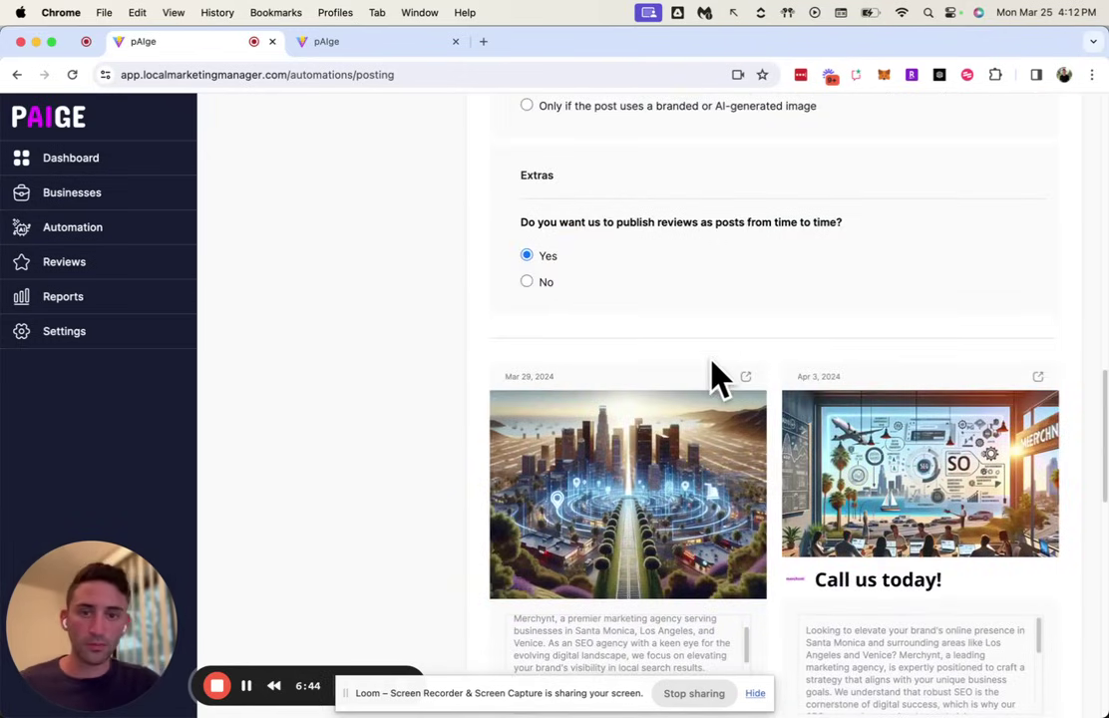
pyautogui.scroll(1, 714, 376)
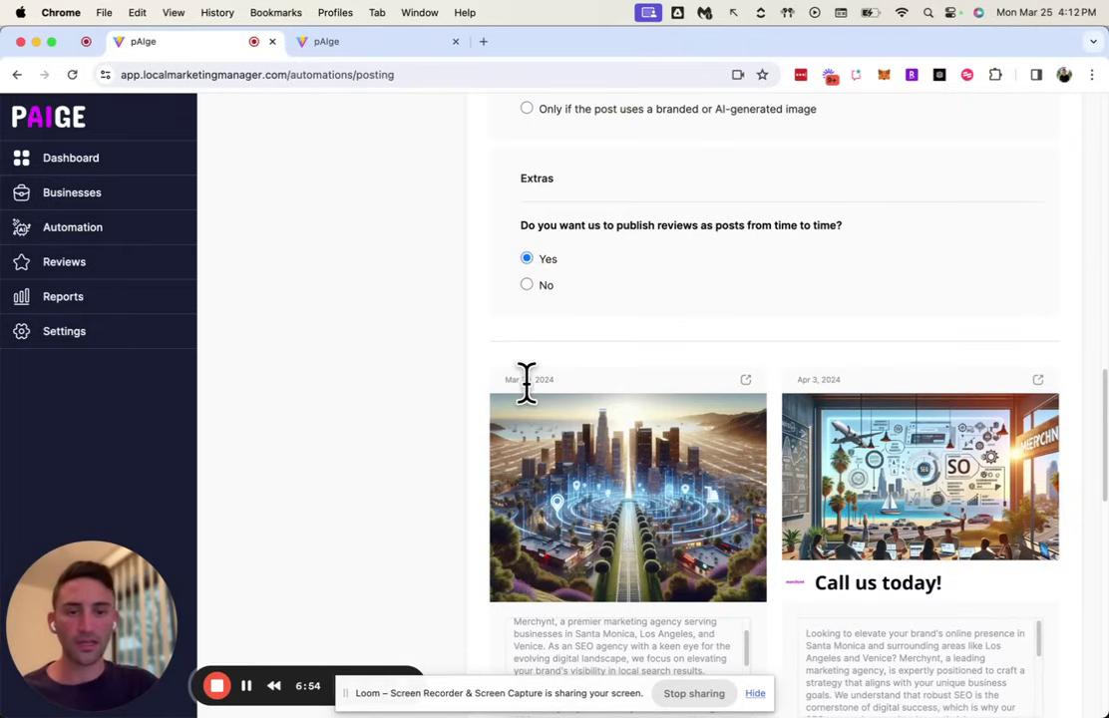
pyautogui.scroll(-5, 834, 404)
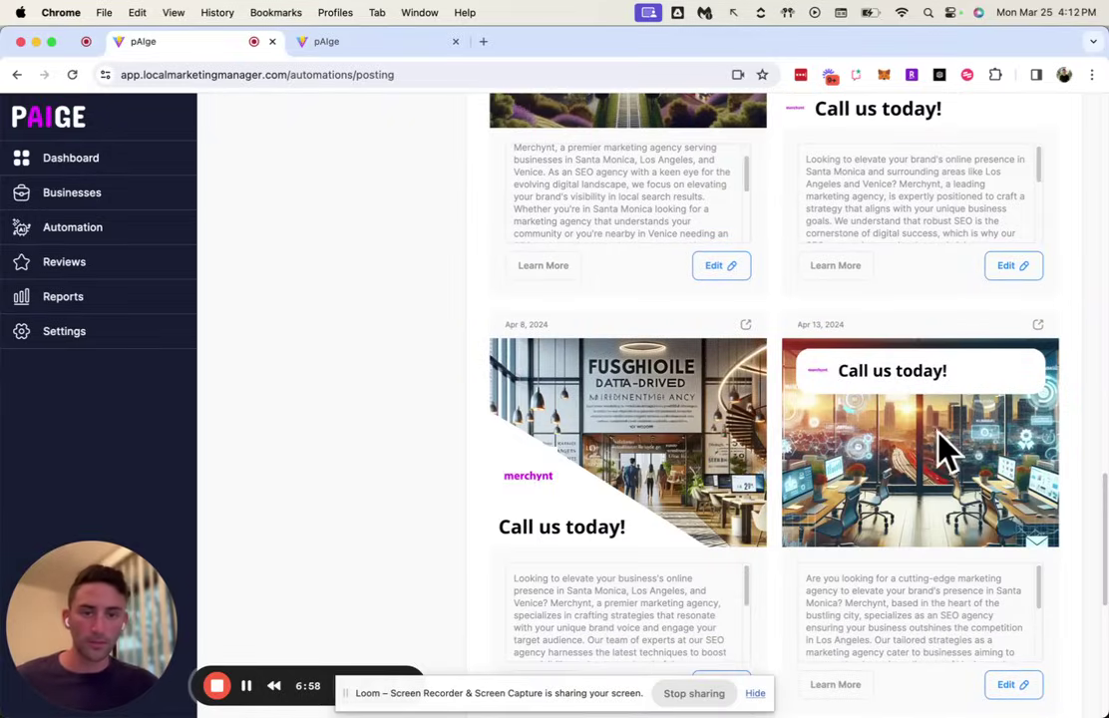
pyautogui.scroll(-3, 935, 429)
pyautogui.scroll(-3, 937, 498)
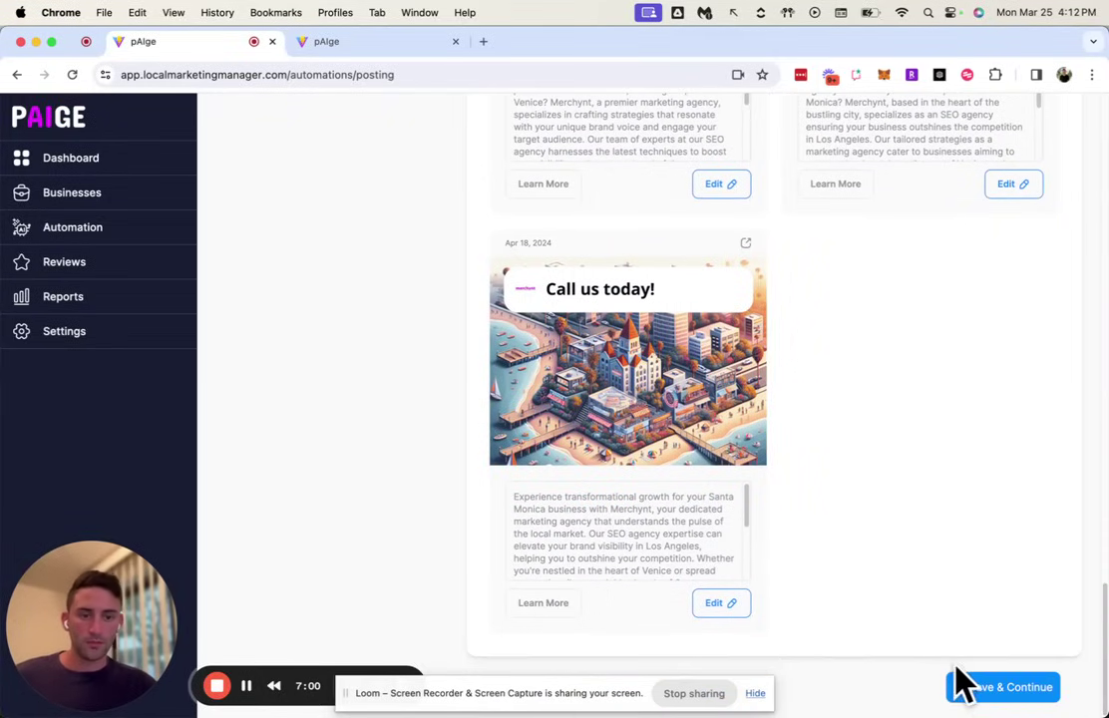
pyautogui.click(982, 688)
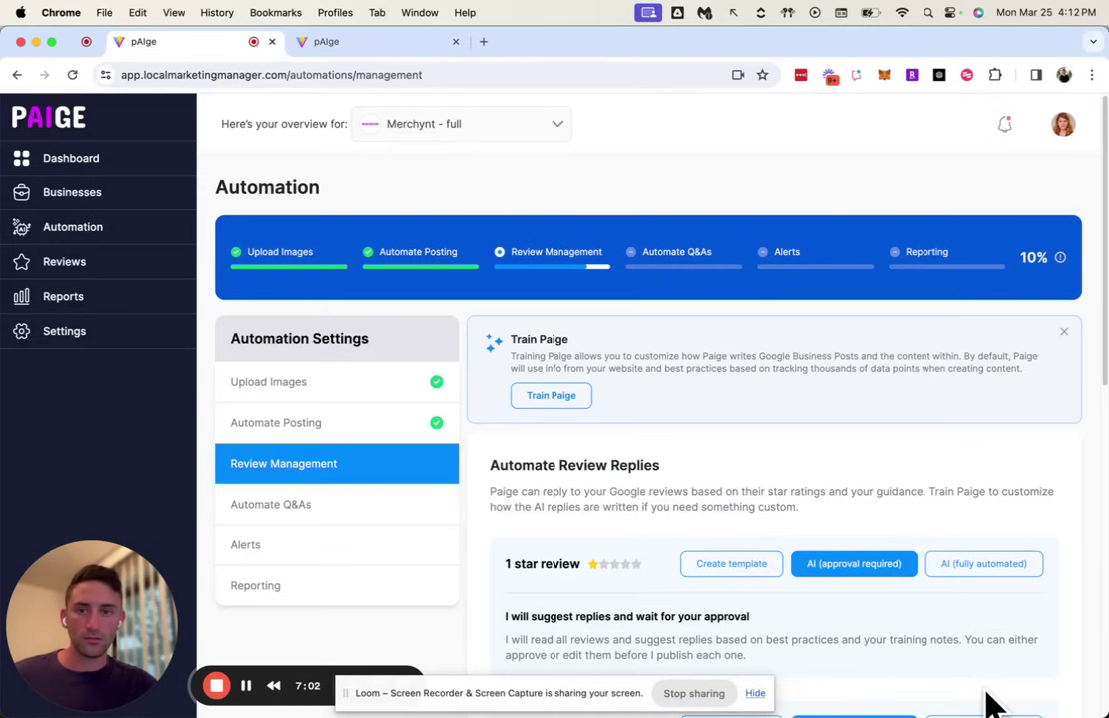
# For 1 star reviews, try the fully automated AI and template reply modes and switch back to AI (approval required).
pyautogui.scroll(-1, 927, 633)
pyautogui.scroll(-1, 925, 628)
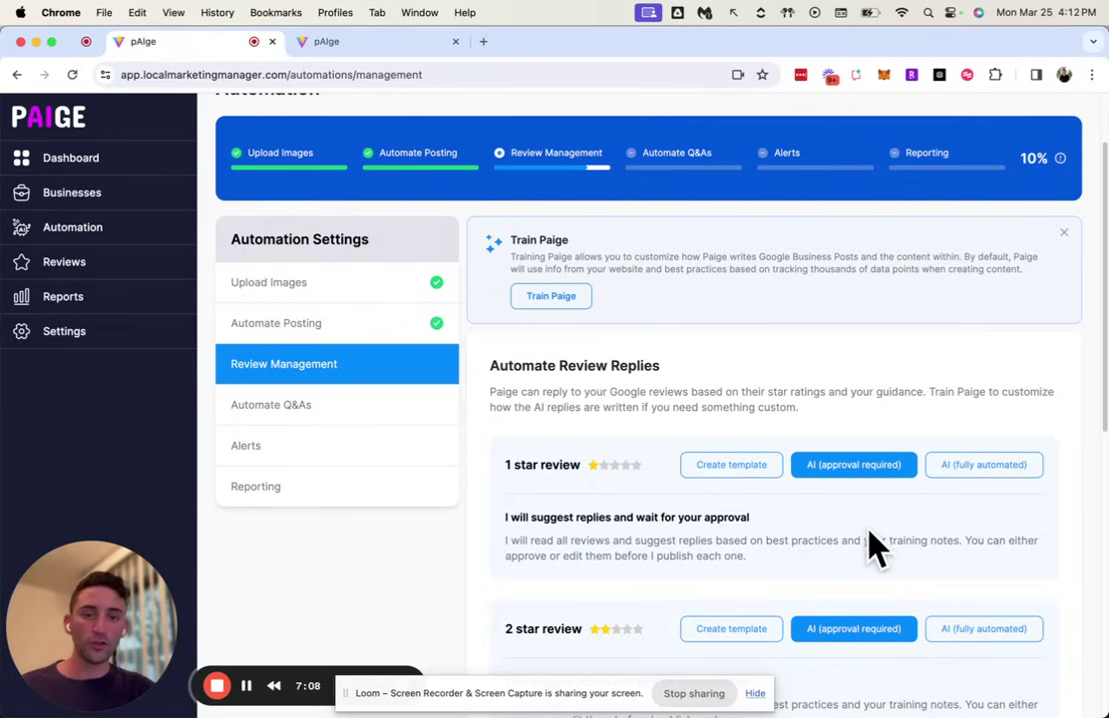
pyautogui.click(939, 474)
pyautogui.click(891, 470)
pyautogui.click(972, 468)
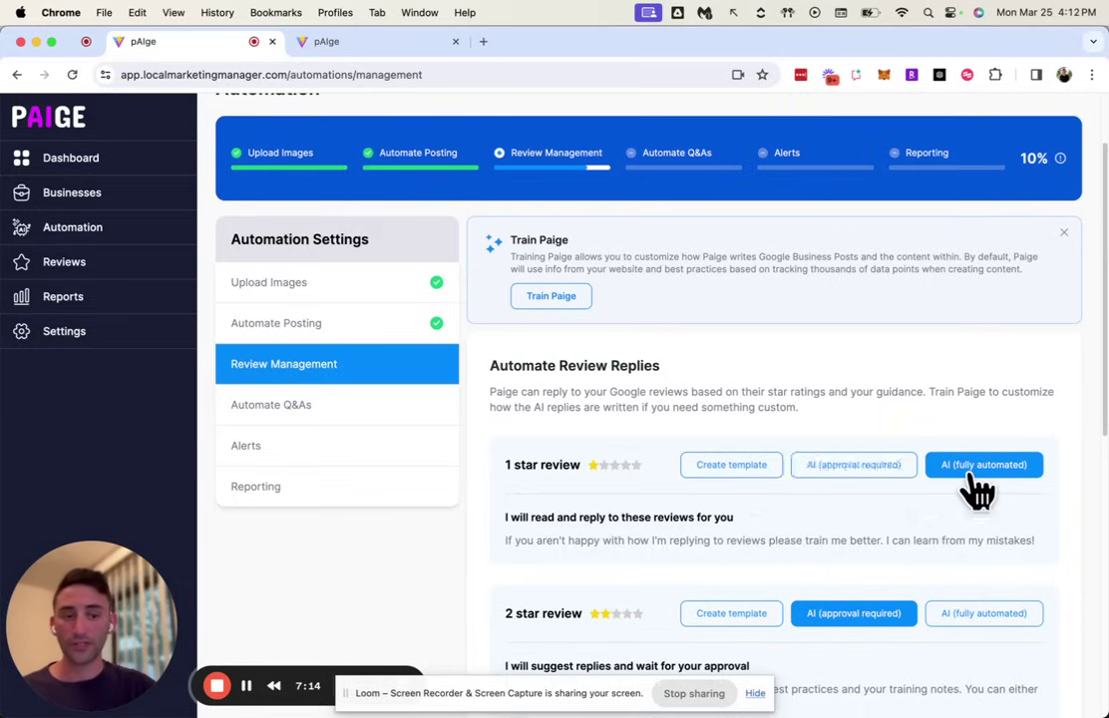
pyautogui.click(725, 469)
pyautogui.scroll(-1, 729, 476)
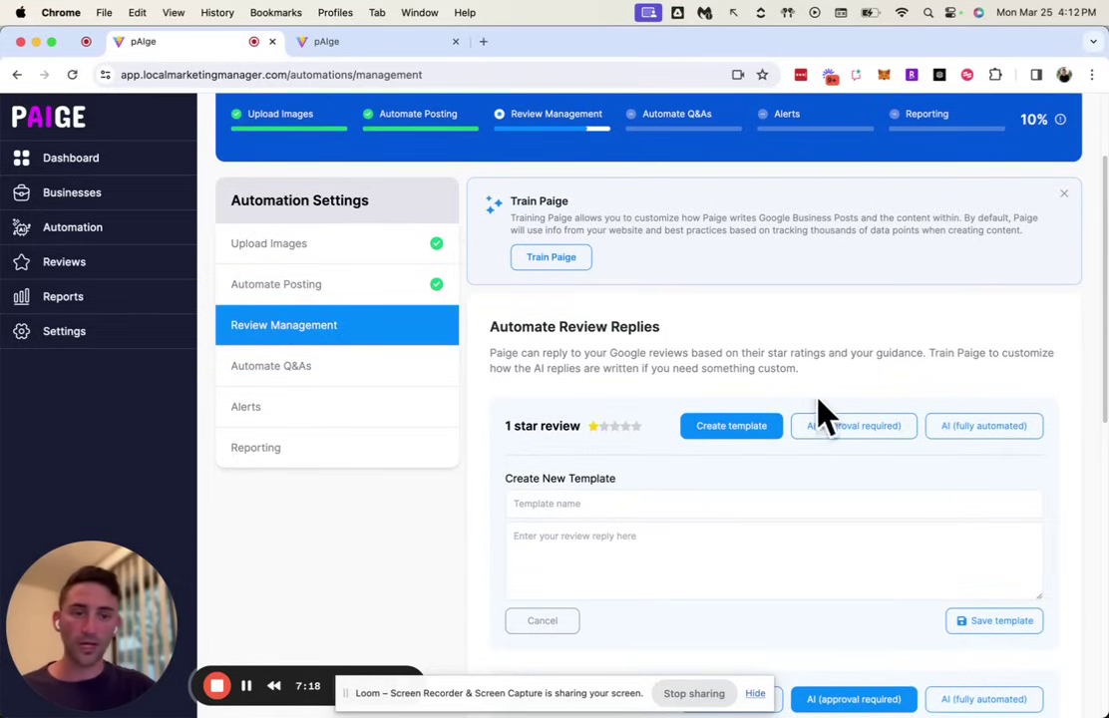
pyautogui.click(835, 426)
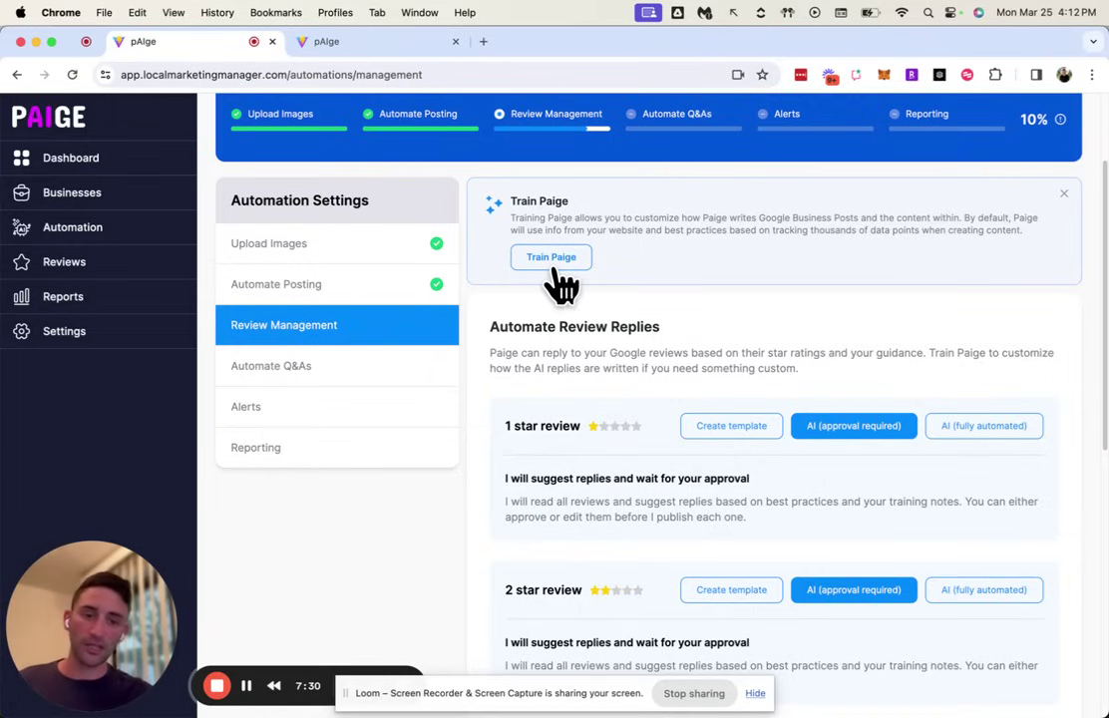
# Save the review reply settings with AI (approval required) for all star ratings and continue to Automate Q&As.
pyautogui.scroll(-5, 674, 434)
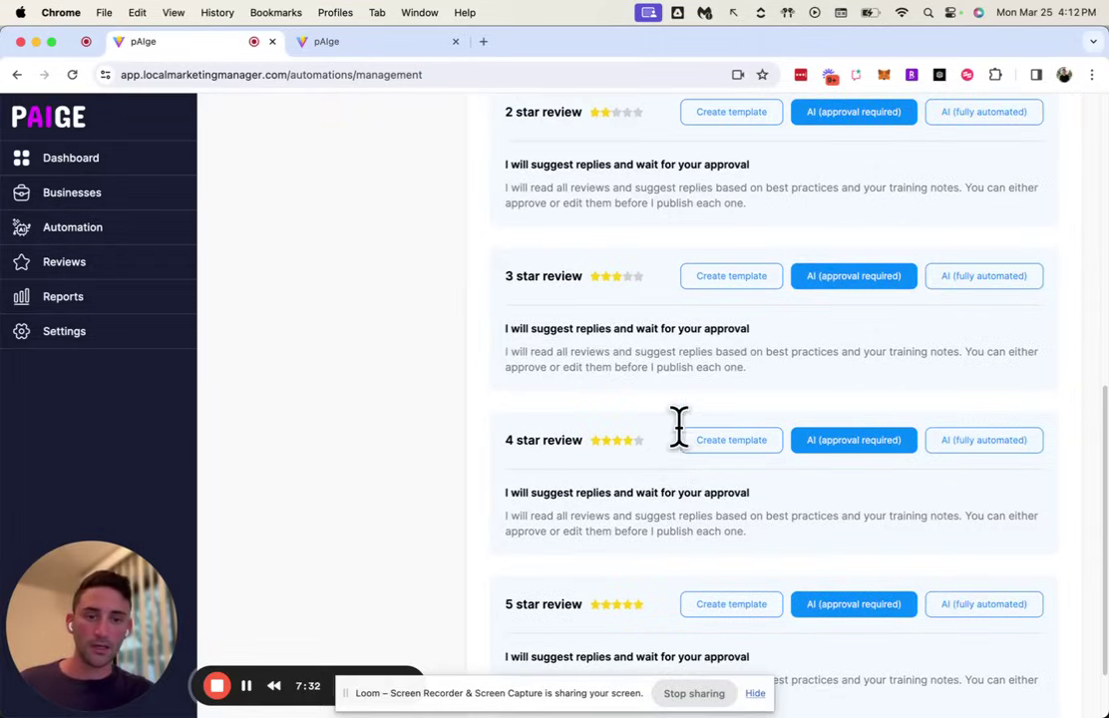
pyautogui.scroll(-2, 678, 427)
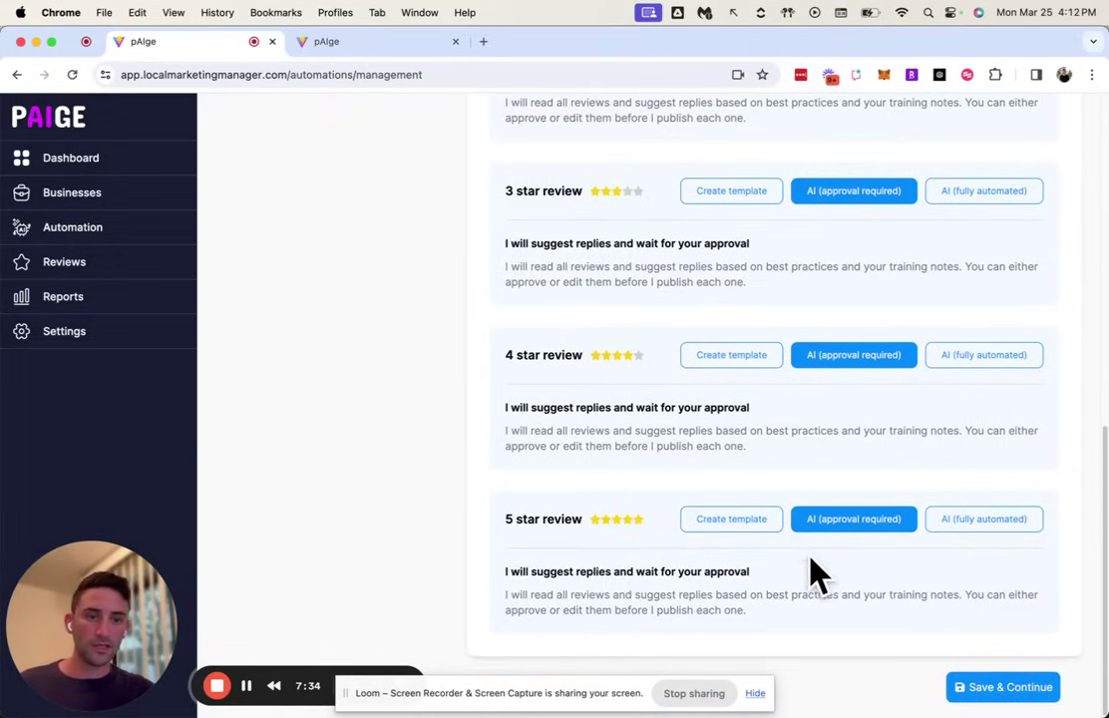
pyautogui.click(989, 688)
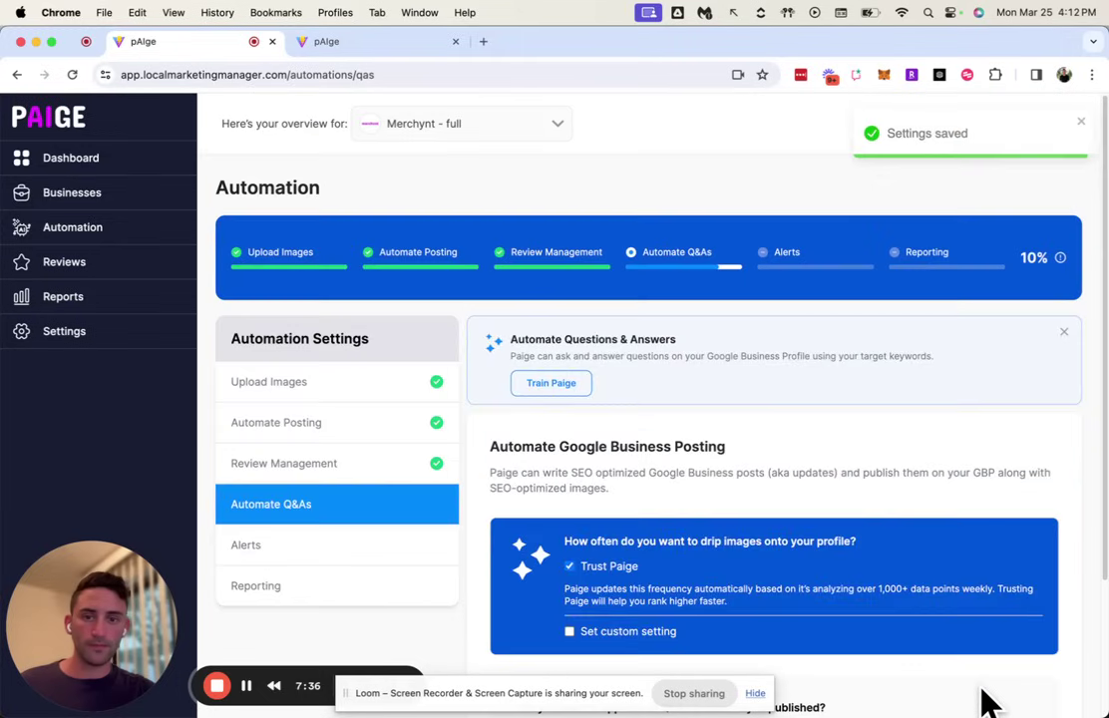
# Save the Q&A automation settings with Trust Paige enabled and approval before publishing set to Yes.
pyautogui.scroll(-3, 758, 514)
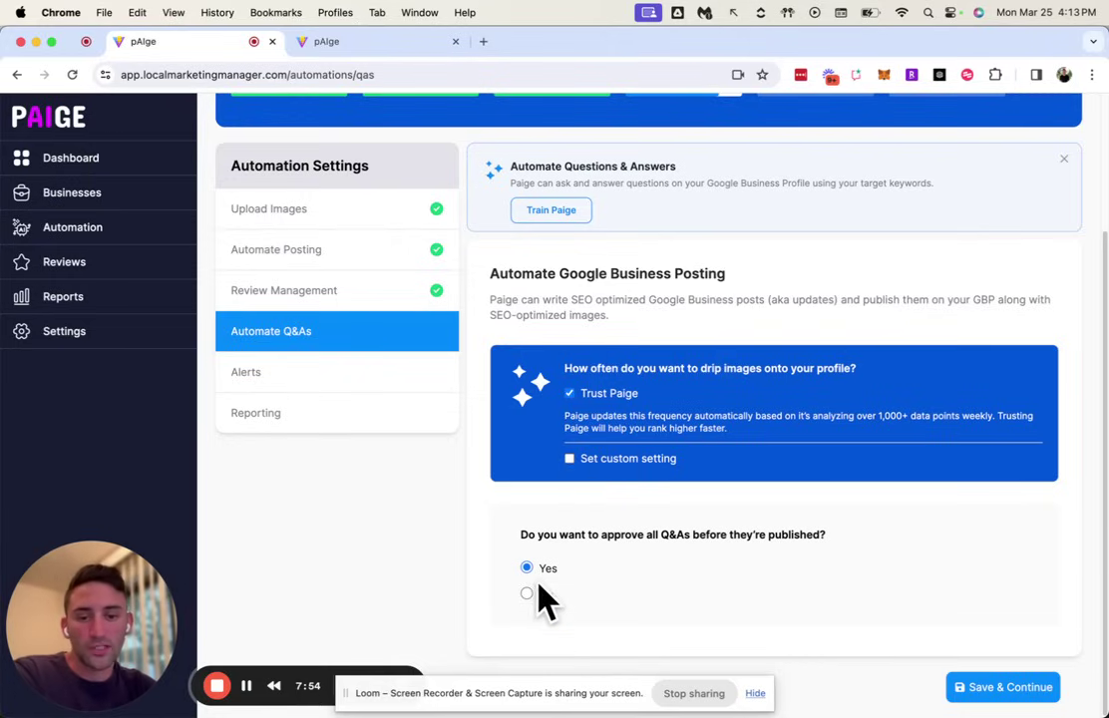
pyautogui.click(1015, 688)
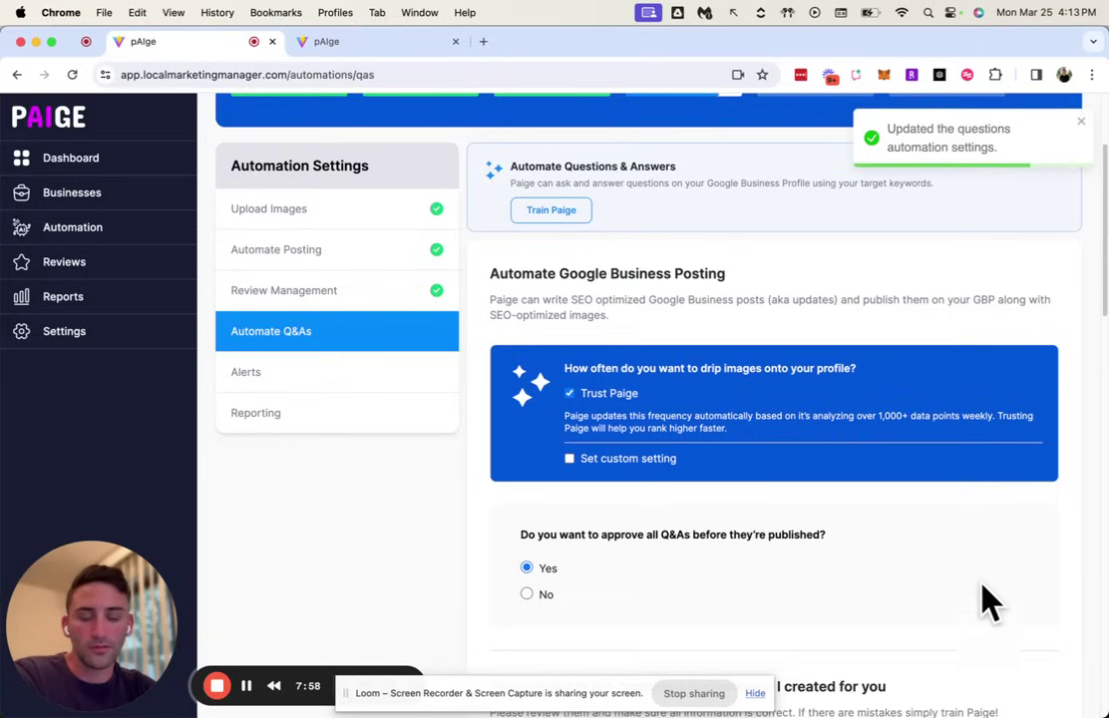
# Review the first five generated questions and answers, and save them to continue to Alerts.
pyautogui.scroll(-5, 989, 576)
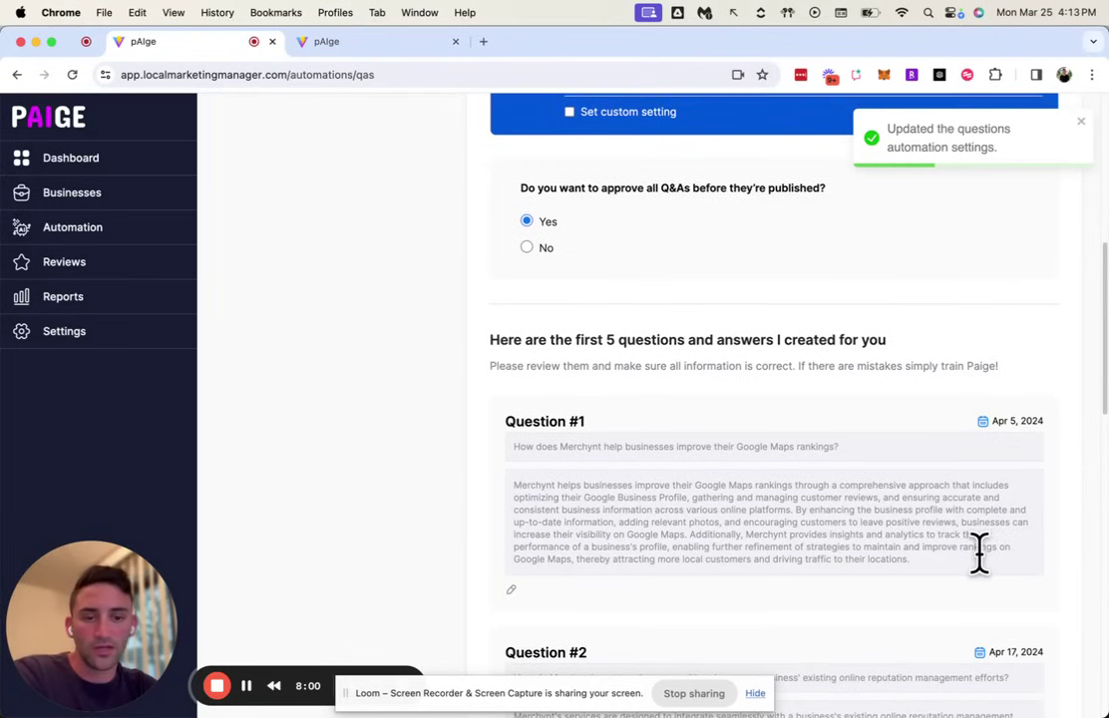
pyautogui.scroll(-2, 987, 568)
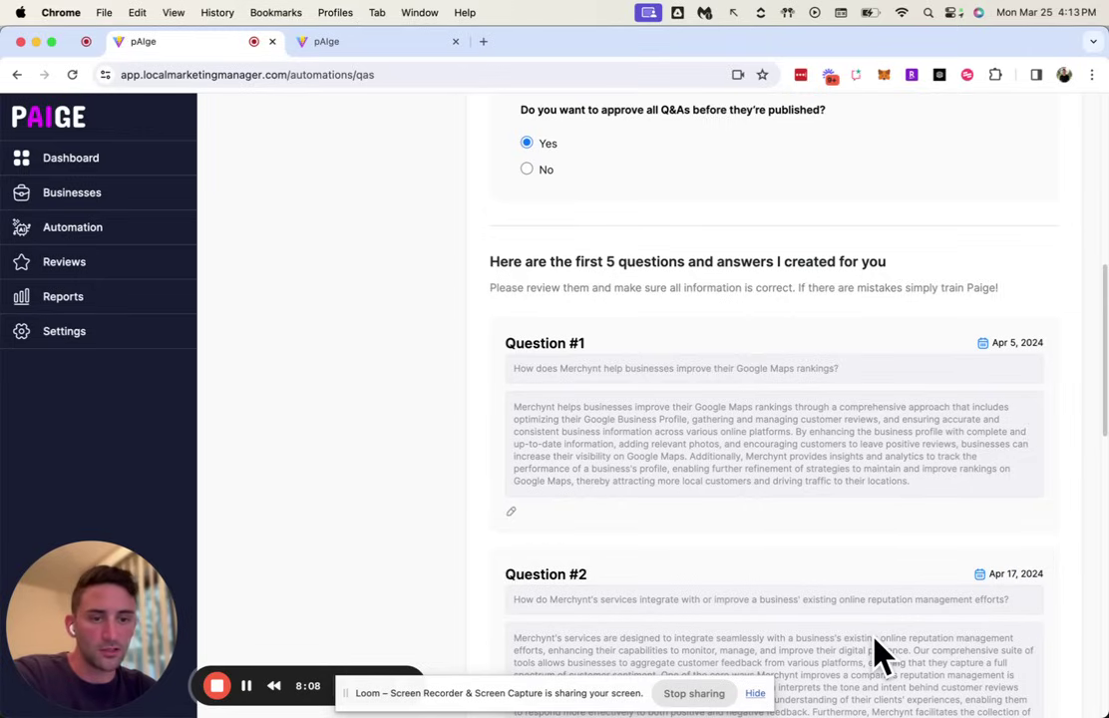
pyautogui.scroll(-2, 975, 589)
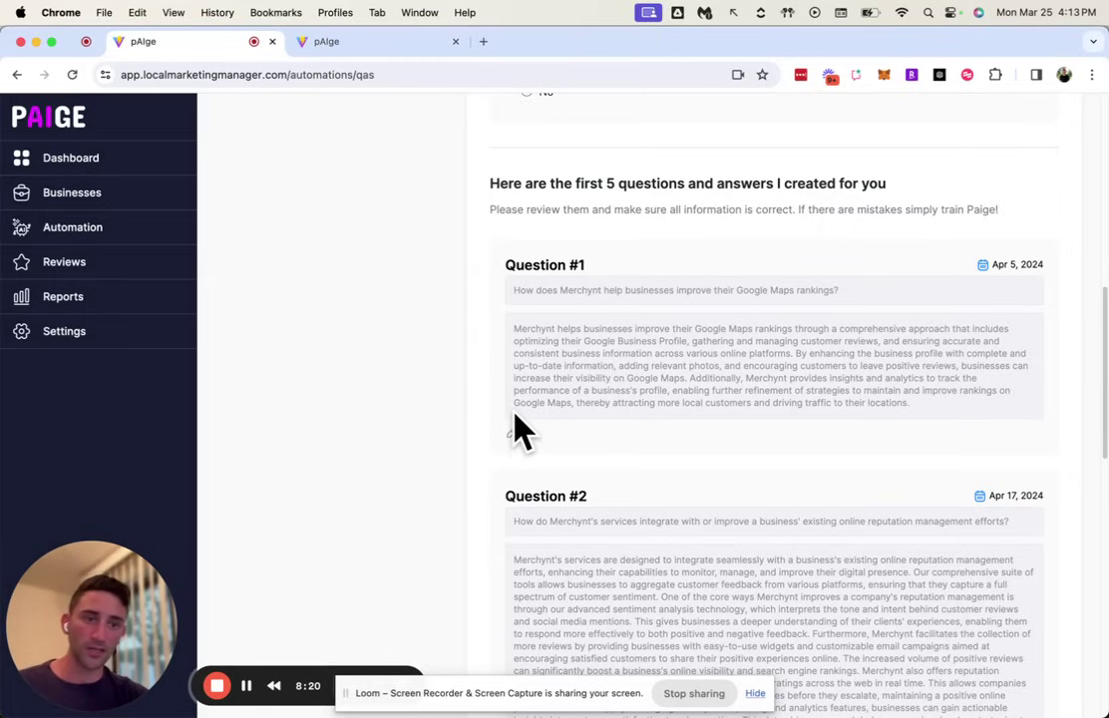
pyautogui.scroll(-10, 529, 408)
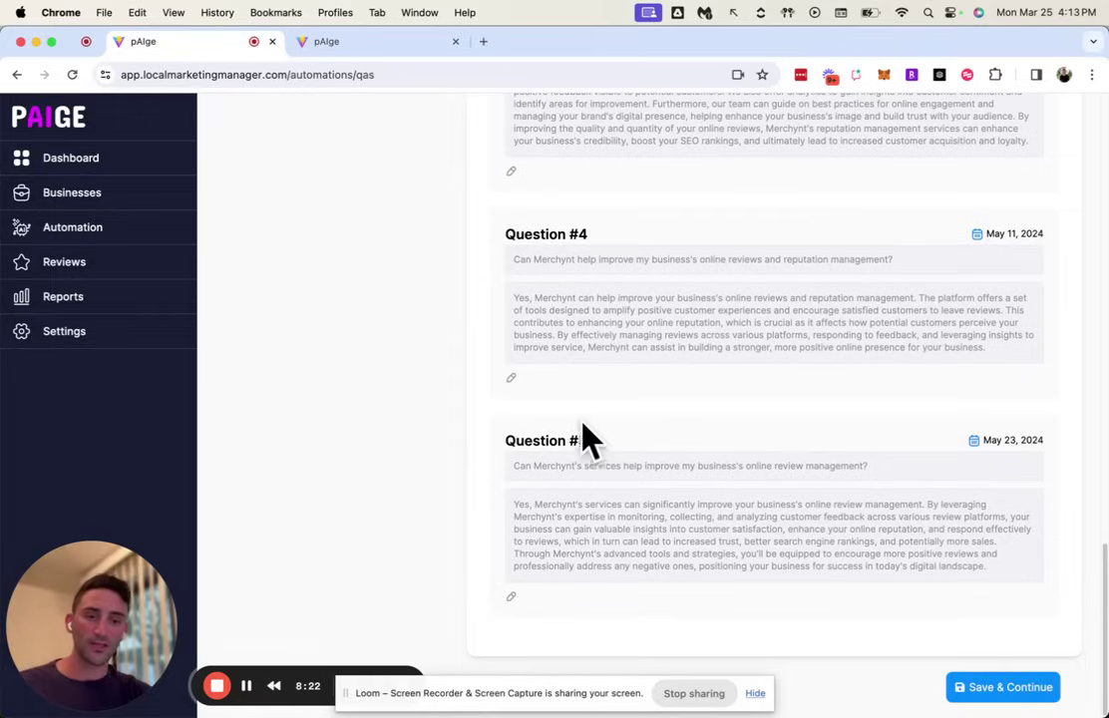
pyautogui.click(1002, 687)
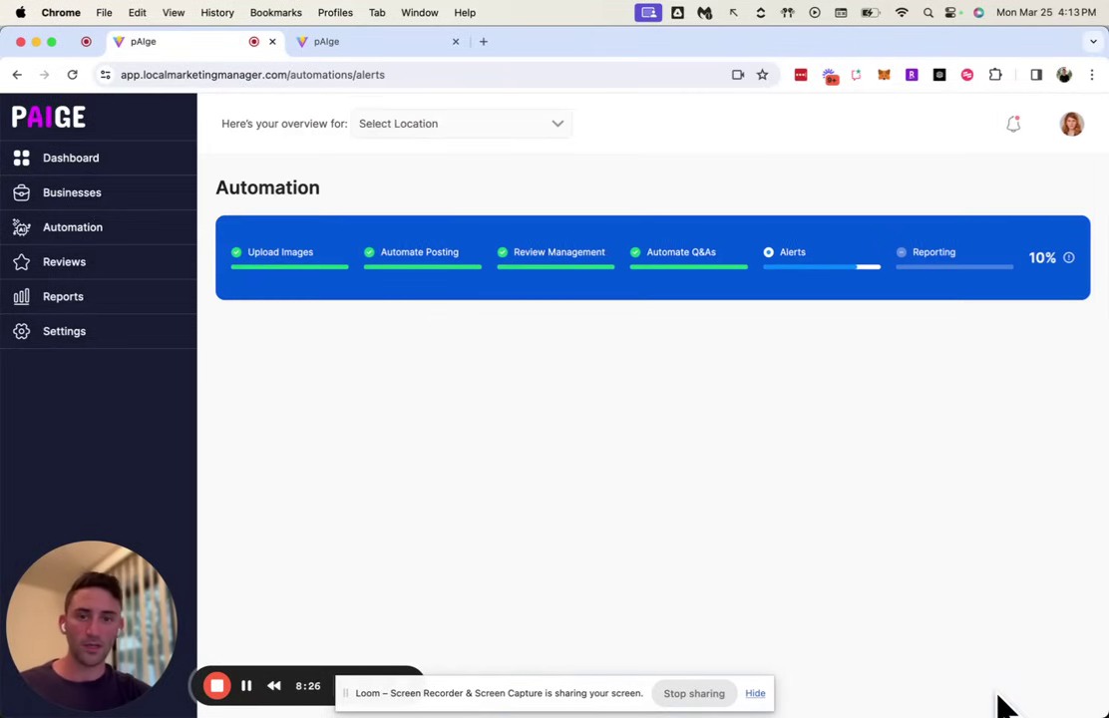
# For the "Need to upload more images" alert, try the different-email and additional-email recipient options and switch back to Me.
pyautogui.scroll(-5, 743, 486)
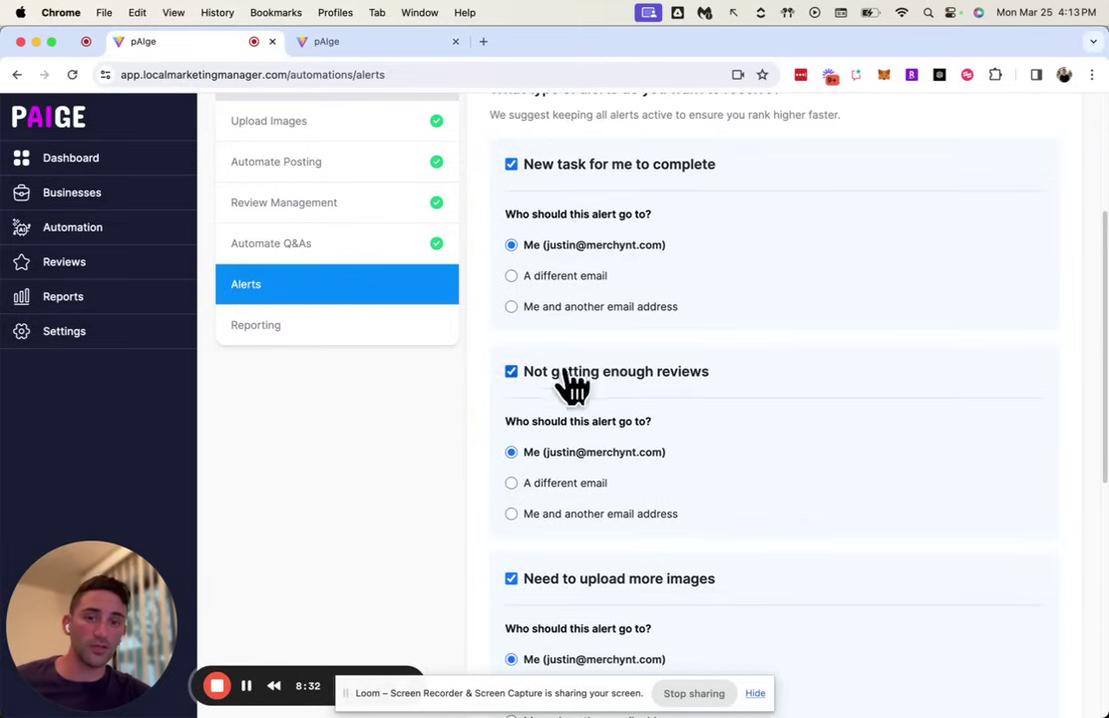
pyautogui.scroll(-3, 608, 369)
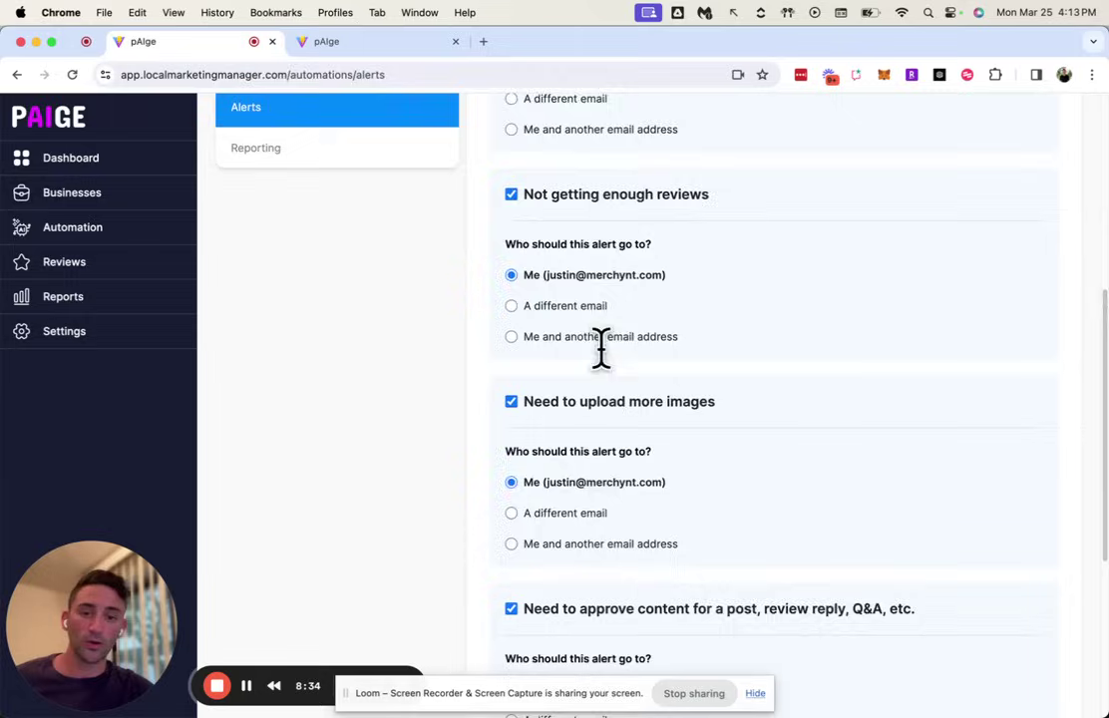
pyautogui.scroll(-3, 601, 347)
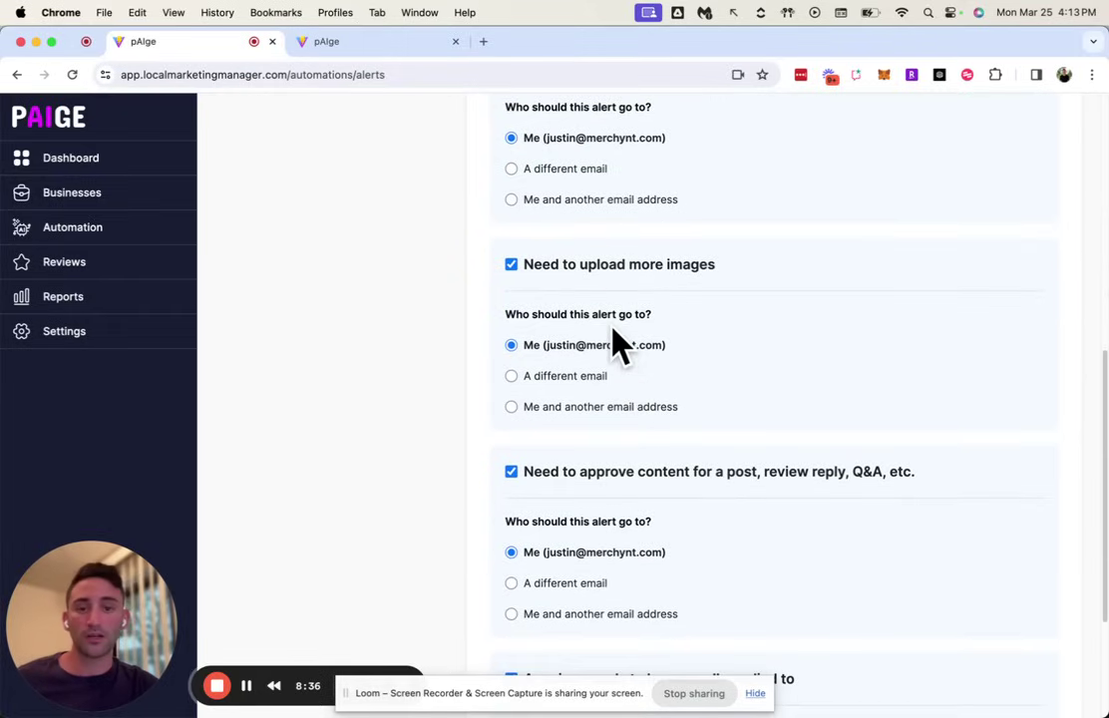
pyautogui.click(512, 377)
pyautogui.click(510, 448)
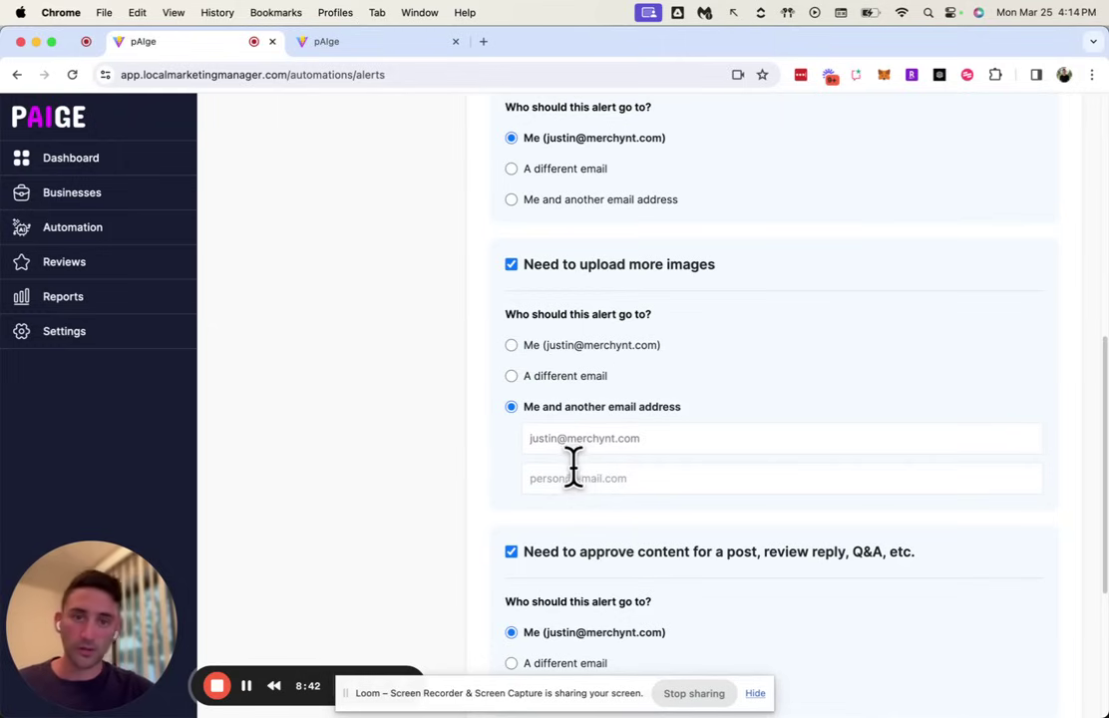
pyautogui.scroll(-1, 561, 457)
pyautogui.click(511, 335)
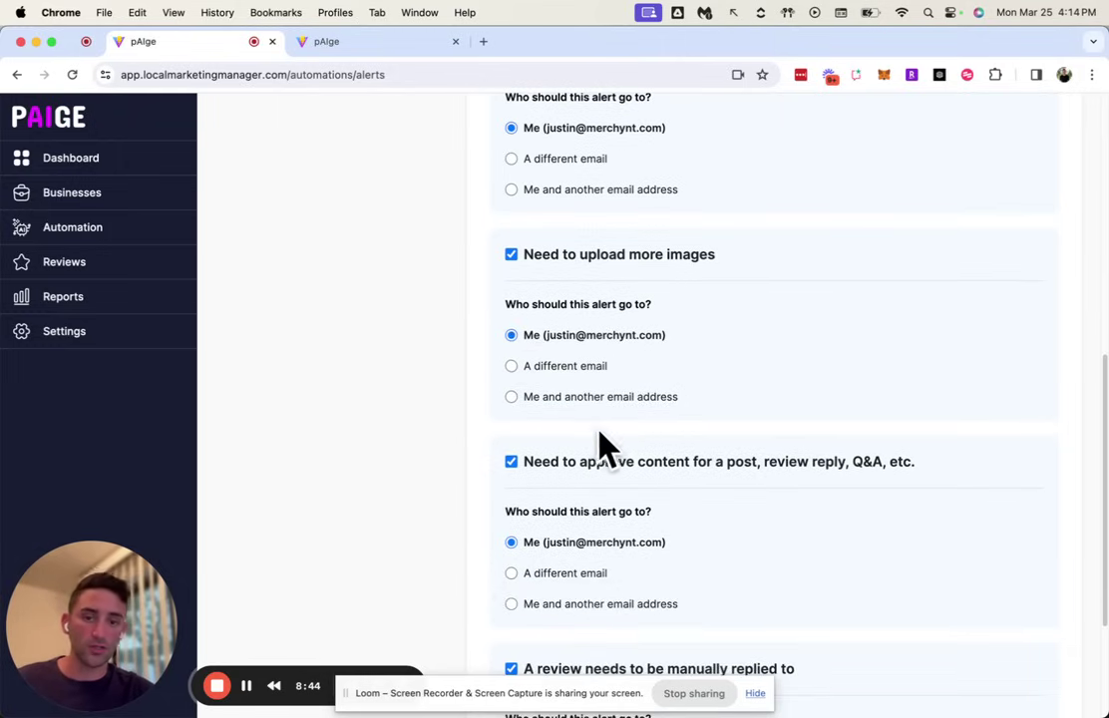
# Save the alert settings with every alert type active and sent to Me, and continue to Reporting.
pyautogui.scroll(-3, 605, 448)
pyautogui.scroll(-1, 604, 438)
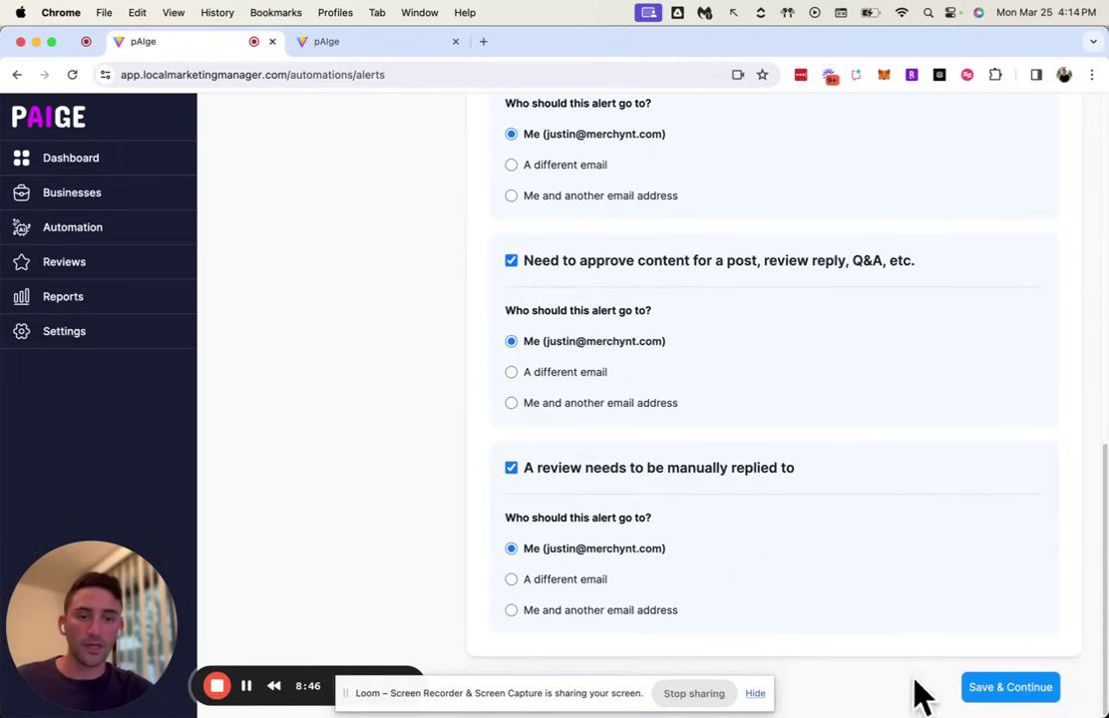
pyautogui.click(1012, 698)
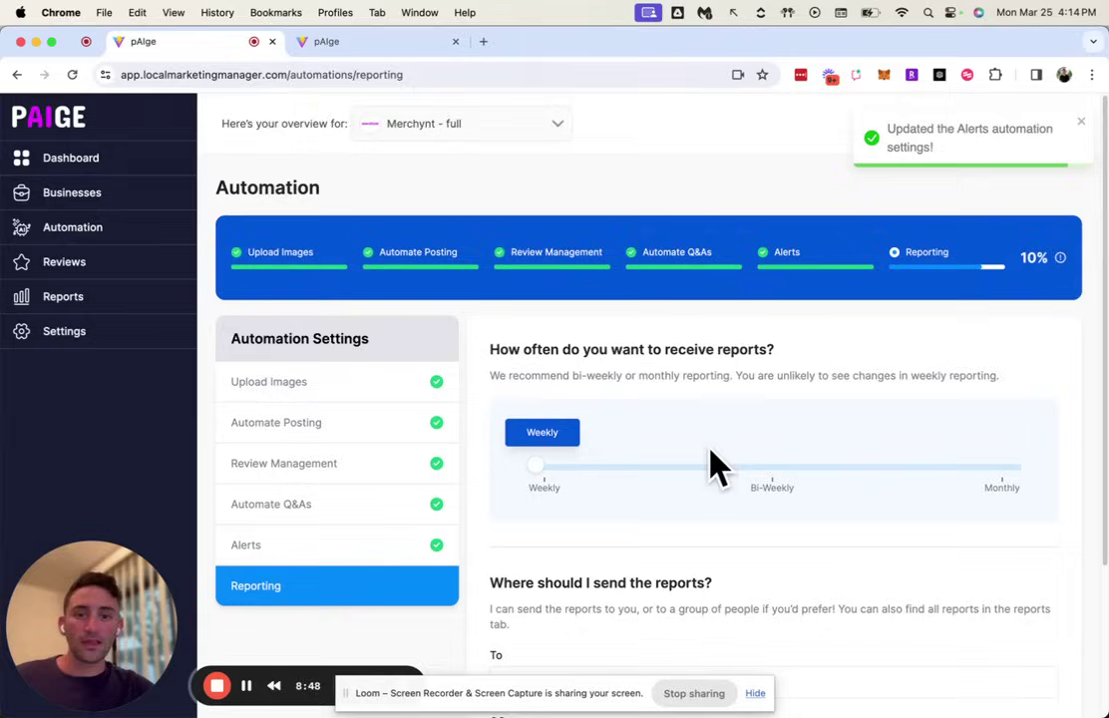
# Set the report frequency to Monthly and finish the automation setup.
pyautogui.scroll(-3, 714, 462)
pyautogui.scroll(-2, 708, 458)
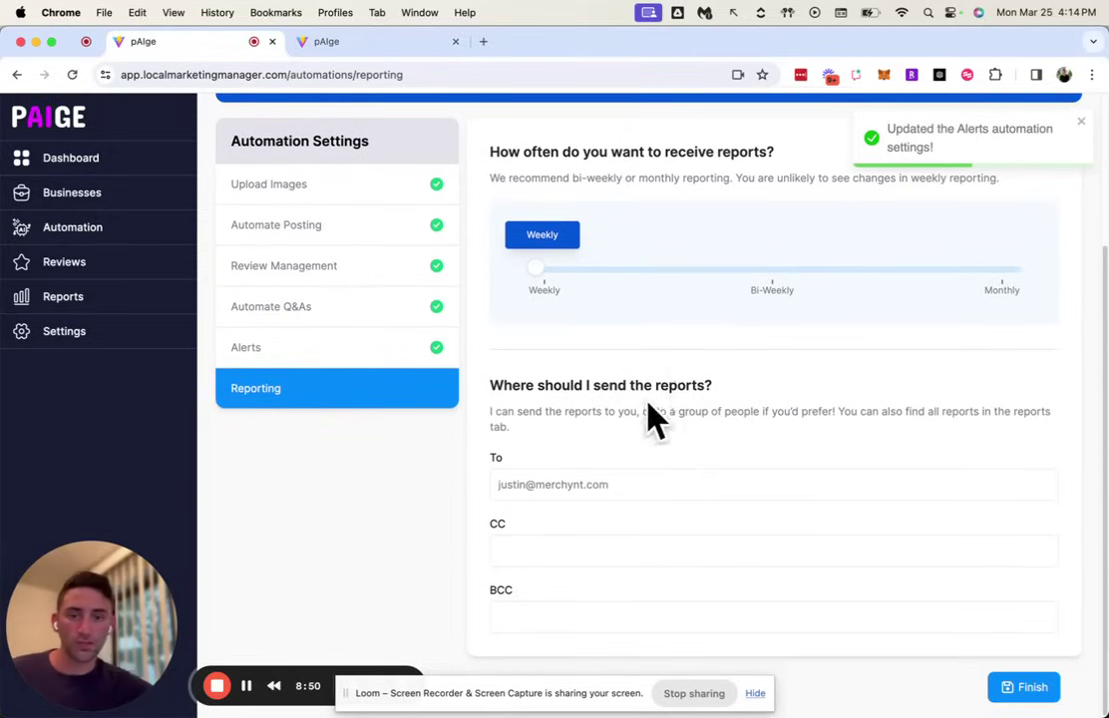
pyautogui.click(772, 297)
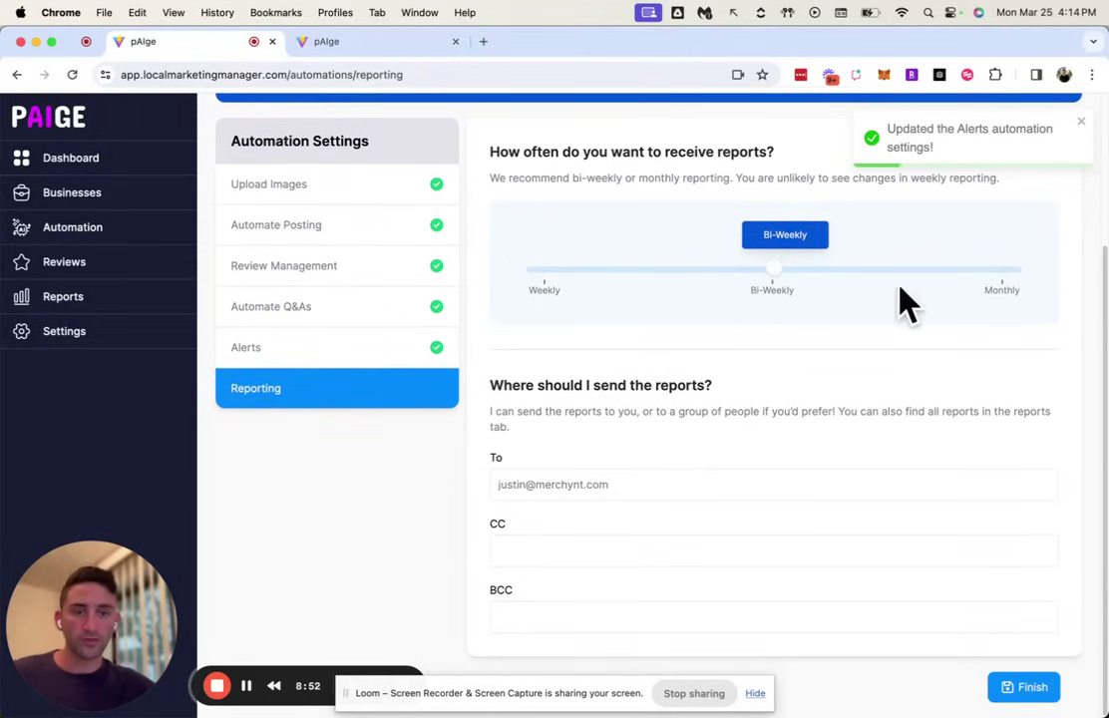
pyautogui.click(1007, 286)
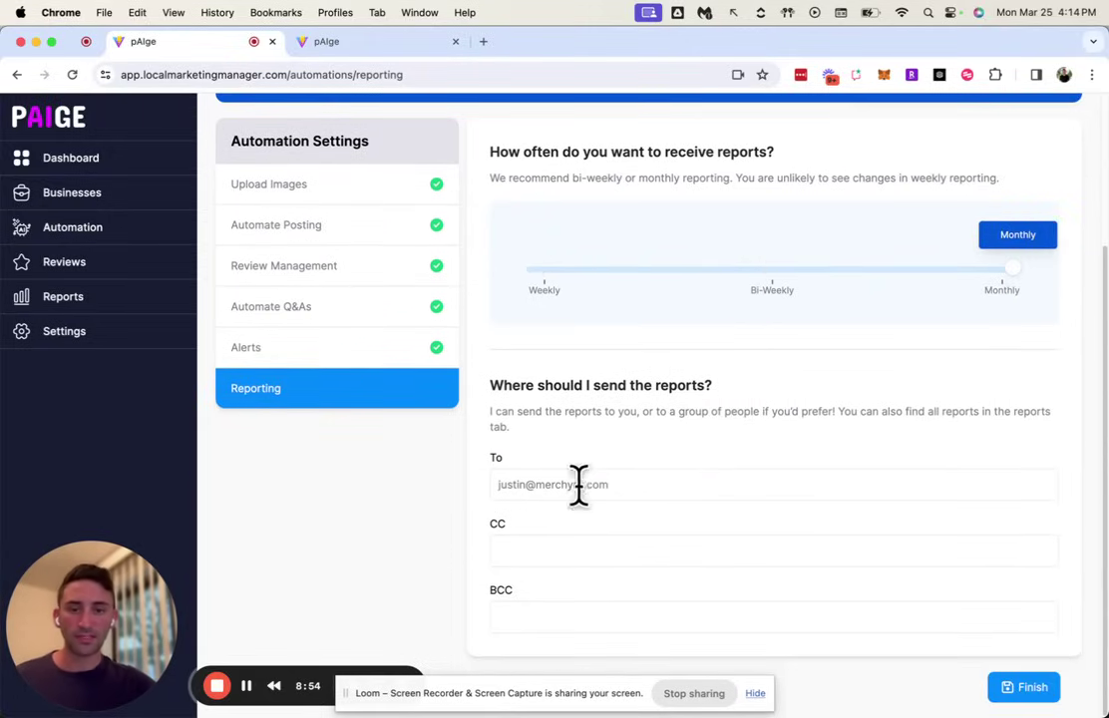
pyautogui.click(1018, 688)
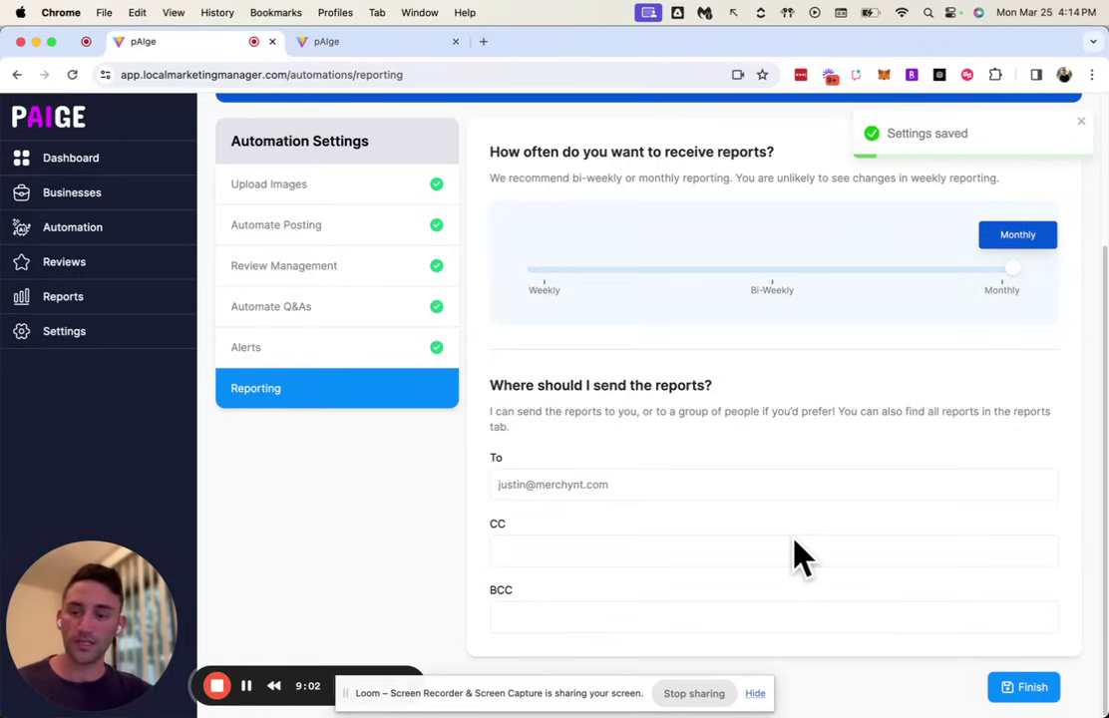
# Return to the Dashboard and look over the Recent Automations and My Tasks sections.
pyautogui.scroll(1, 717, 498)
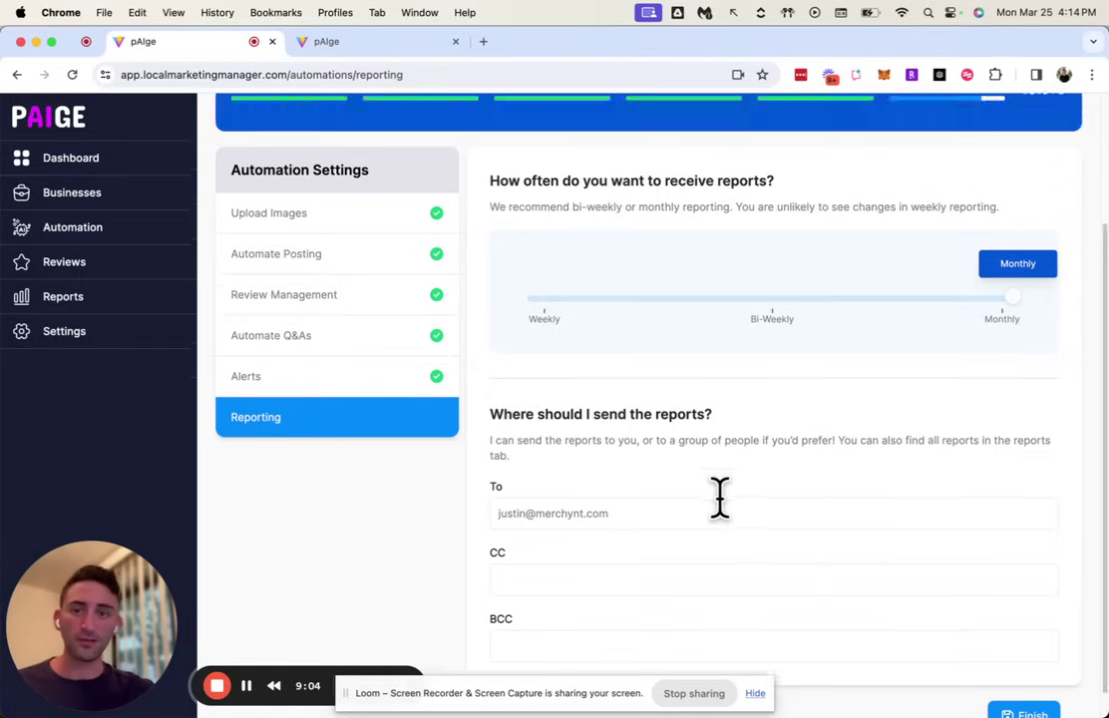
pyautogui.scroll(4, 703, 498)
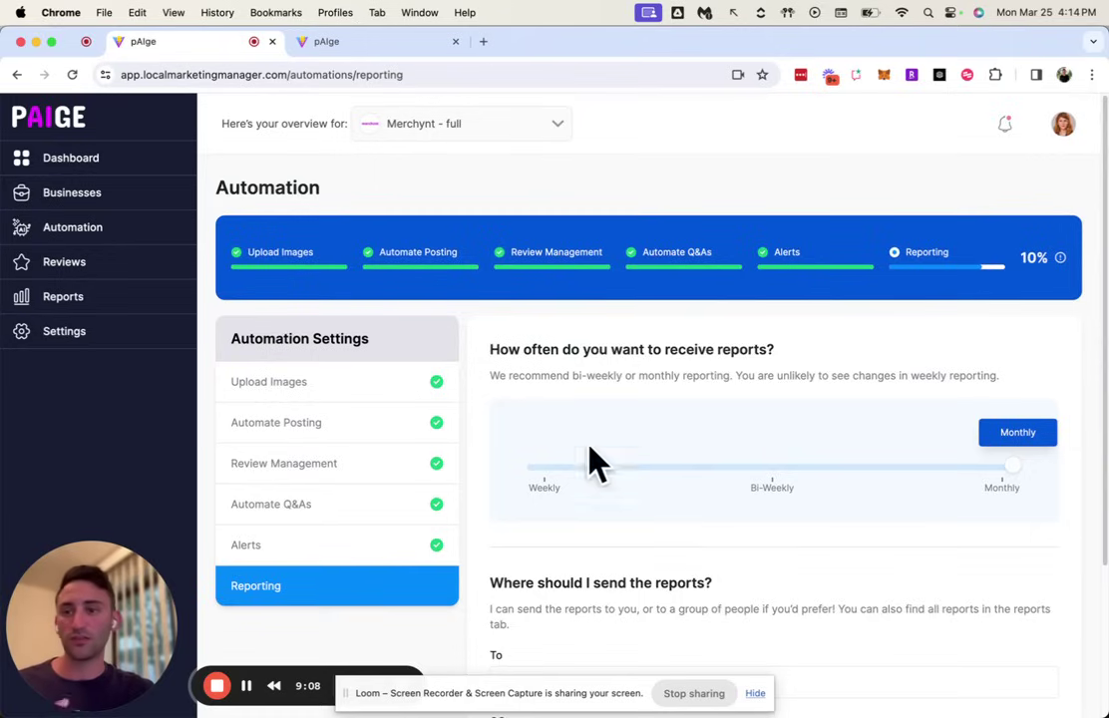
pyautogui.click(80, 159)
pyautogui.scroll(-5, 299, 488)
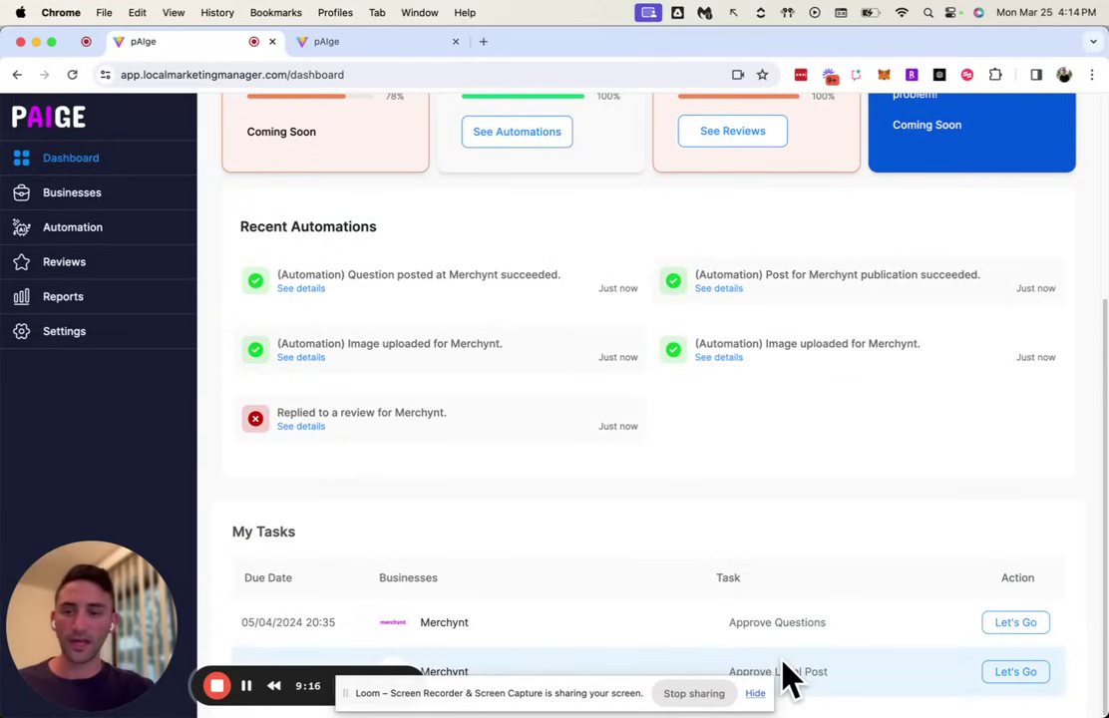
# Go to the Reviews page and examine the review statistics, monthly chart and review request link.
pyautogui.click(80, 274)
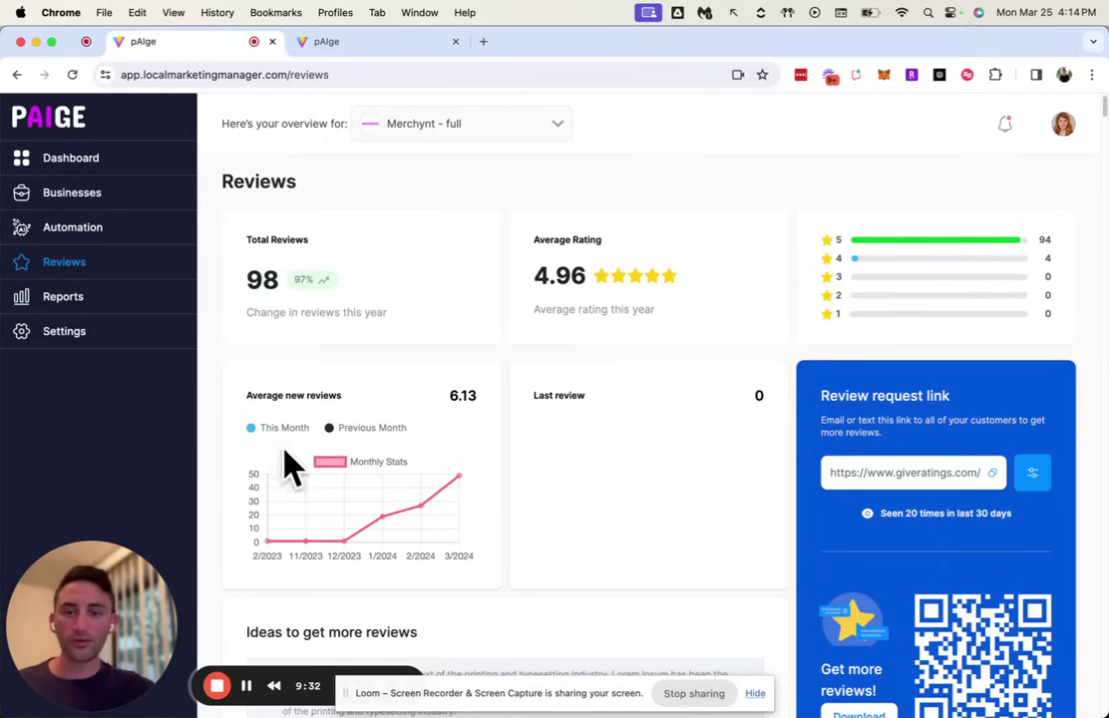
pyautogui.moveTo(461, 481)
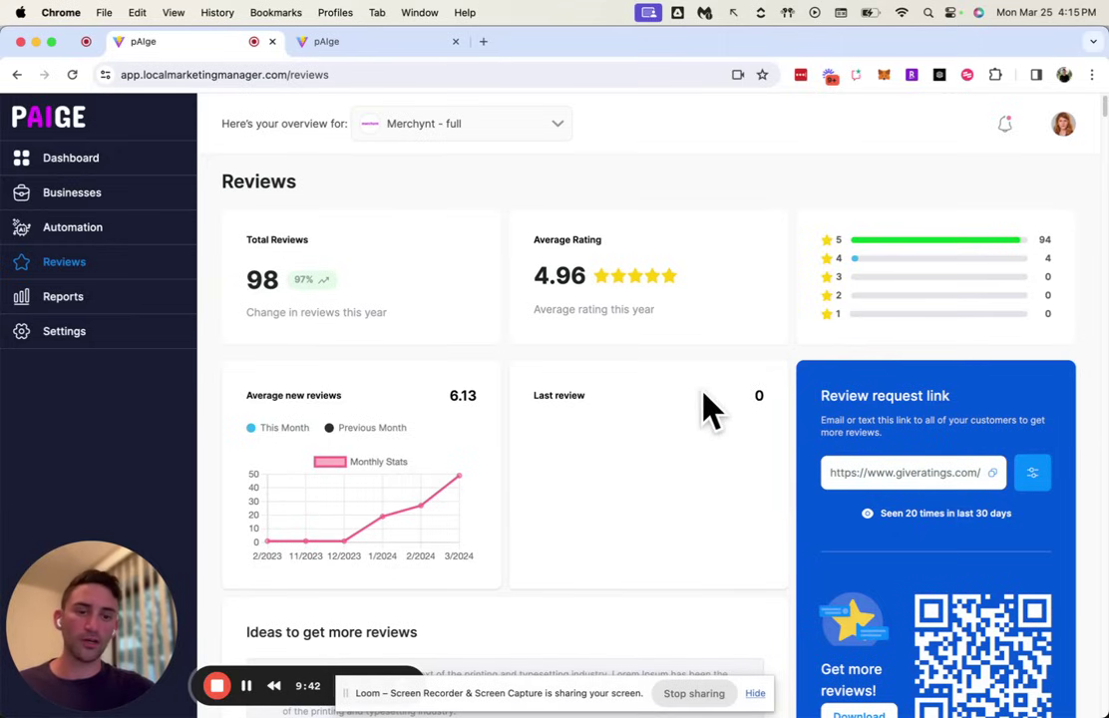
pyautogui.scroll(-2, 707, 508)
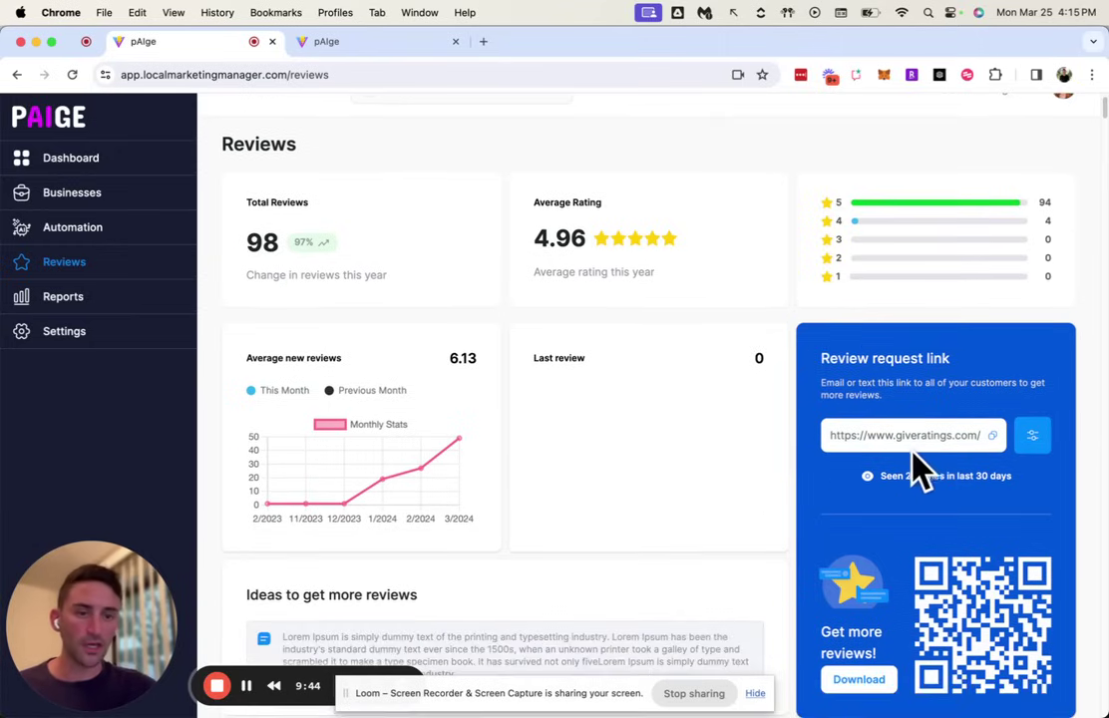
# Open the review request page, preview the feedback form for a Bad rating, and return to the rating choices.
pyautogui.click(923, 442)
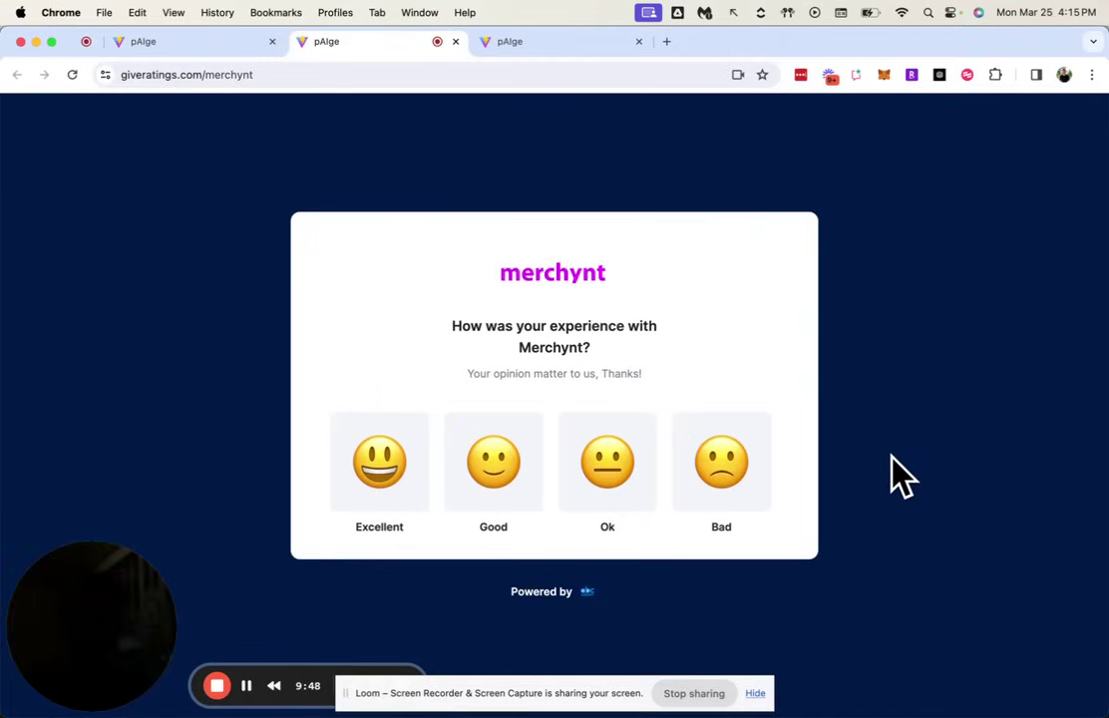
pyautogui.click(180, 76)
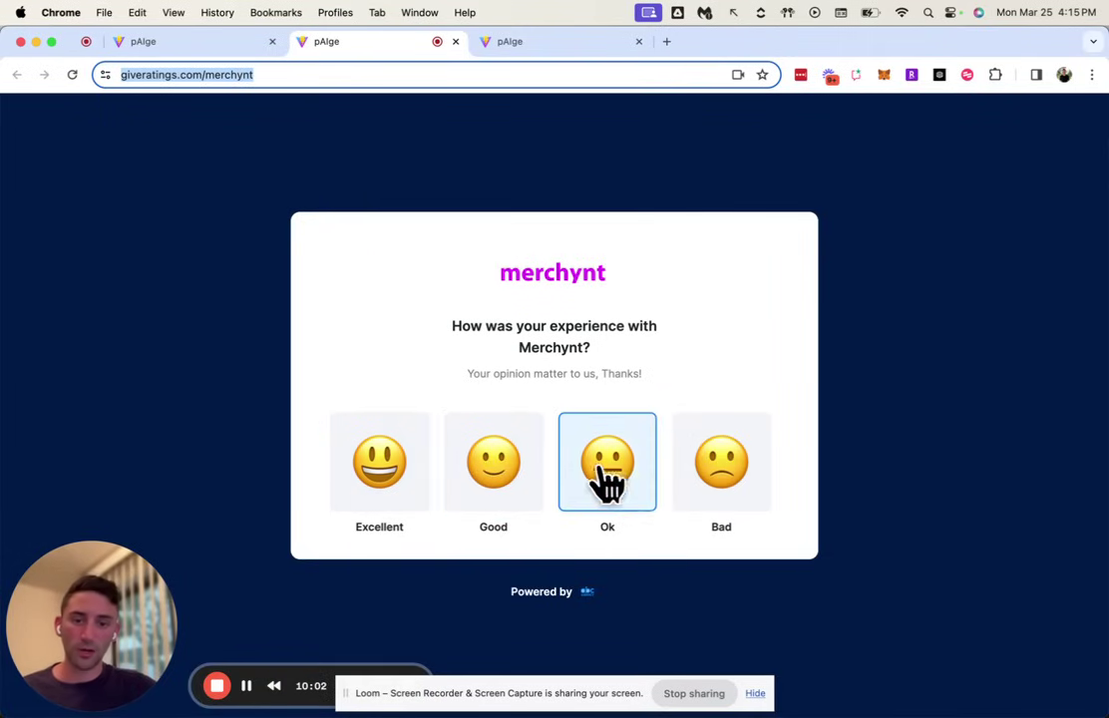
pyautogui.click(742, 475)
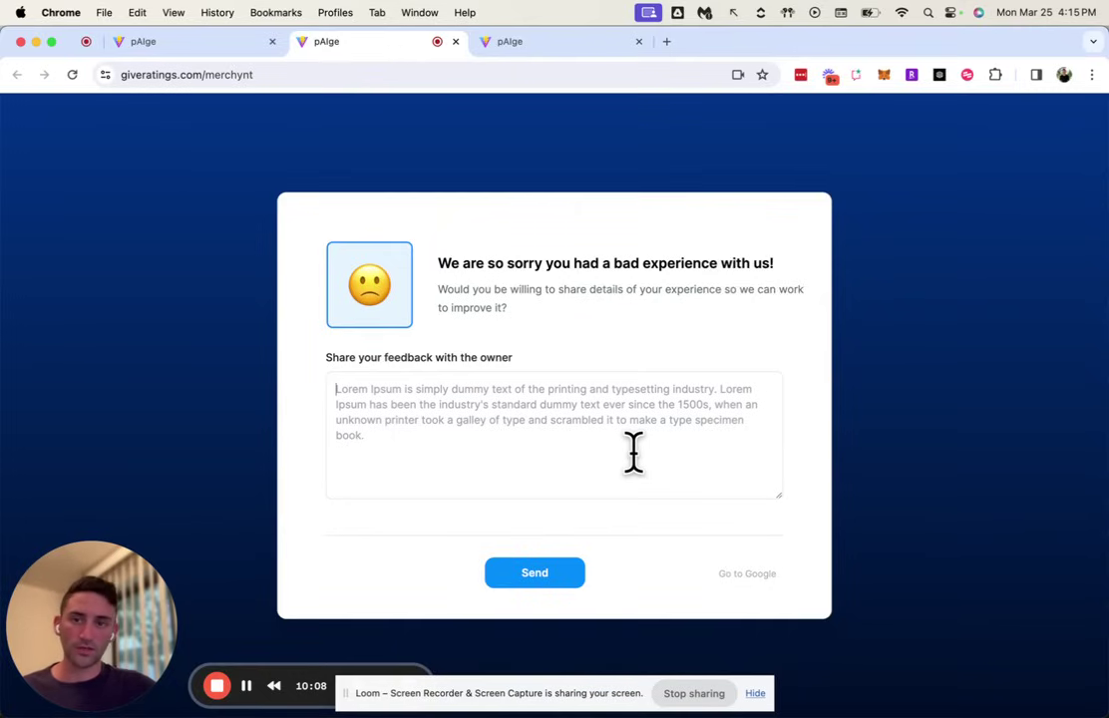
pyautogui.click(154, 381)
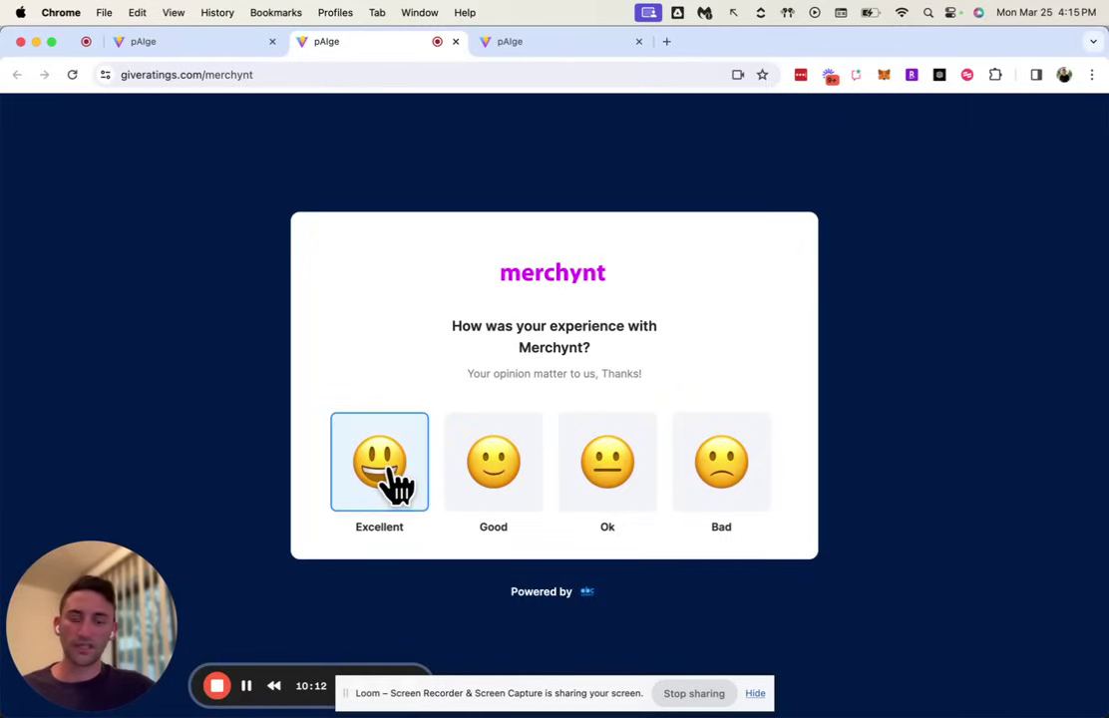
# Choose the Excellent rating to preview its Google review page, and return to Paige's Reviews page.
pyautogui.click(394, 478)
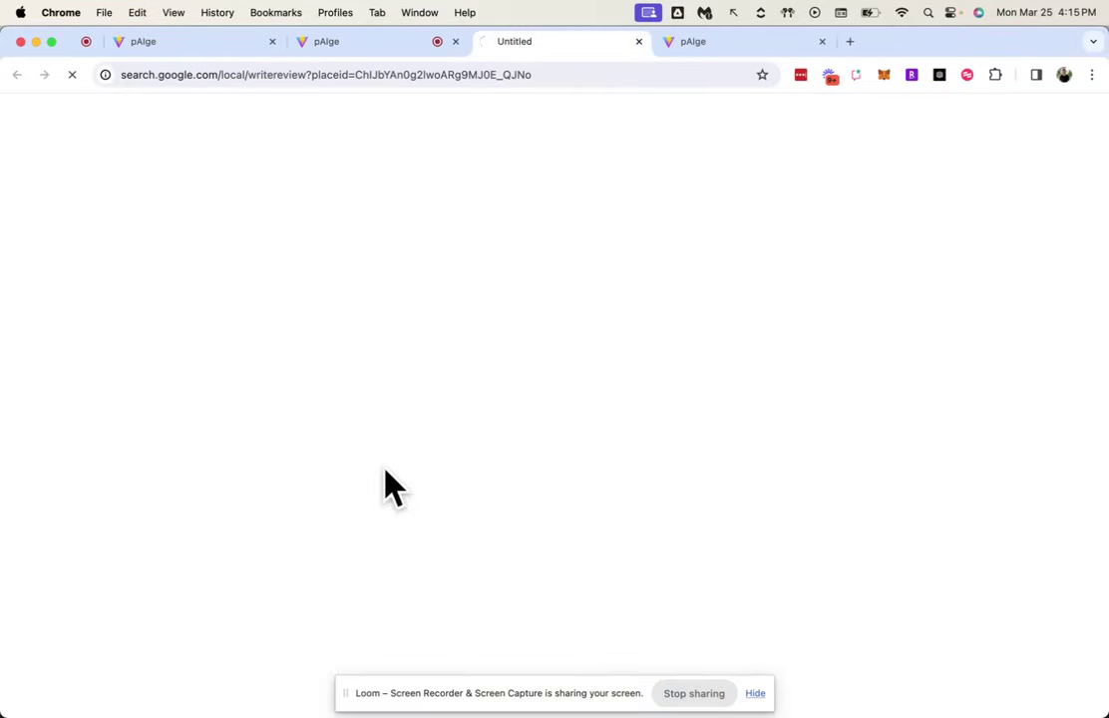
pyautogui.click(326, 56)
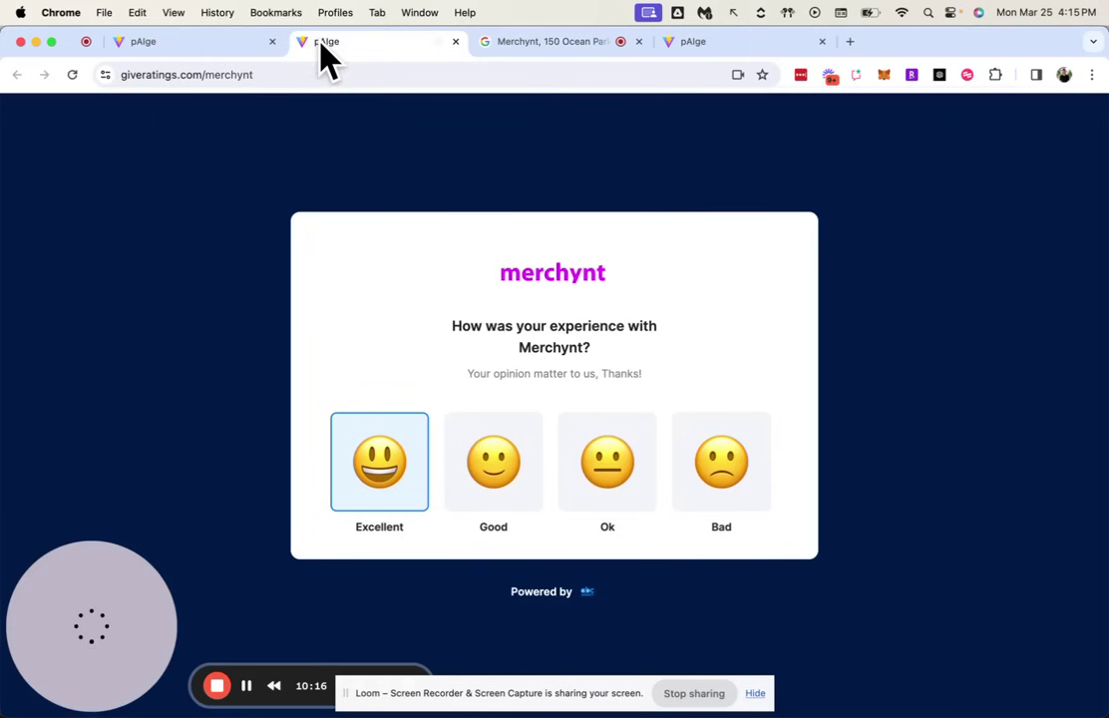
pyautogui.click(199, 56)
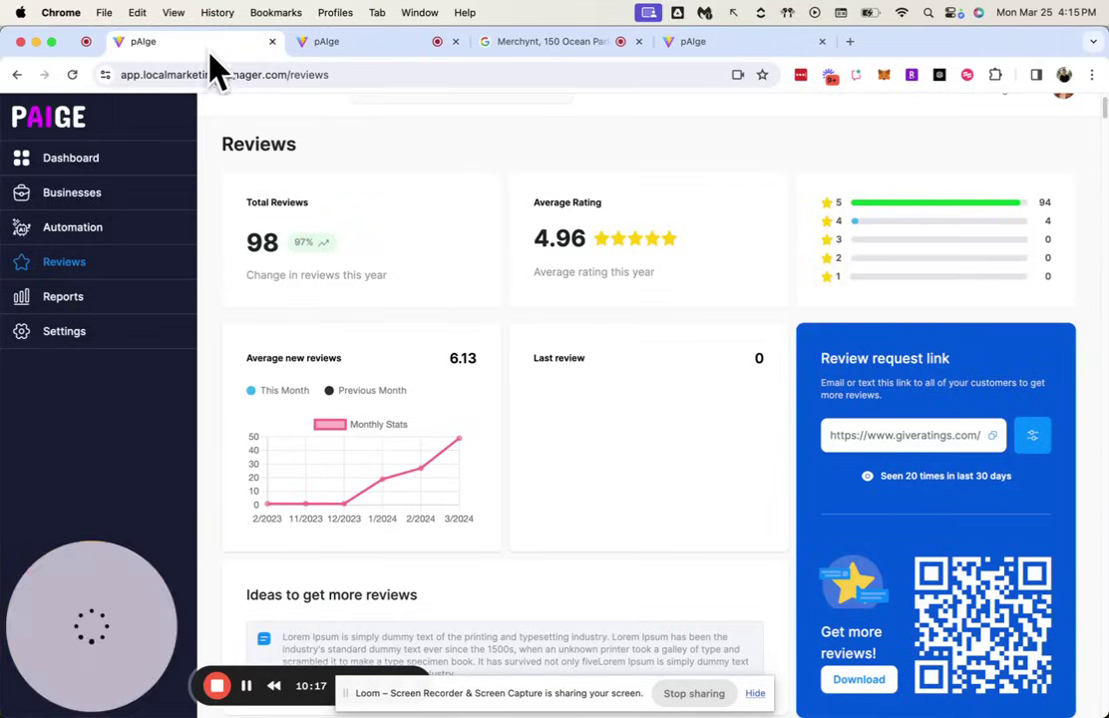
# Open the review destination configuration, try Custom URL for the Ok rating, and set it back to Feedback Form.
pyautogui.click(1021, 442)
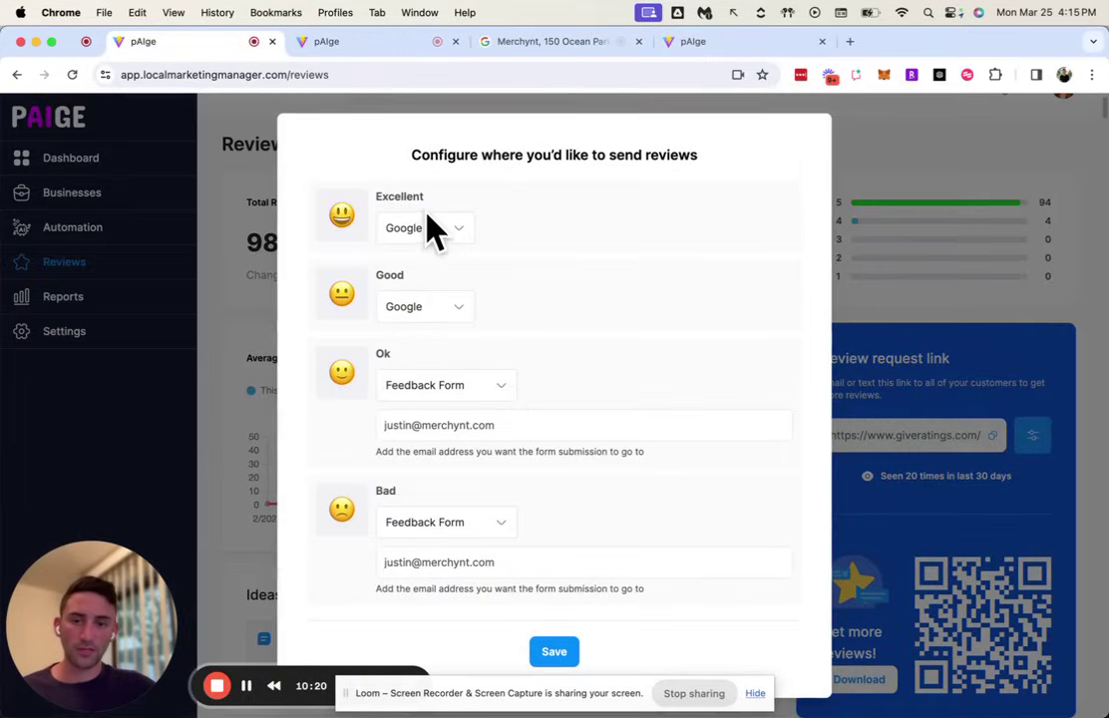
pyautogui.moveTo(522, 426); pyautogui.dragTo(377, 436)
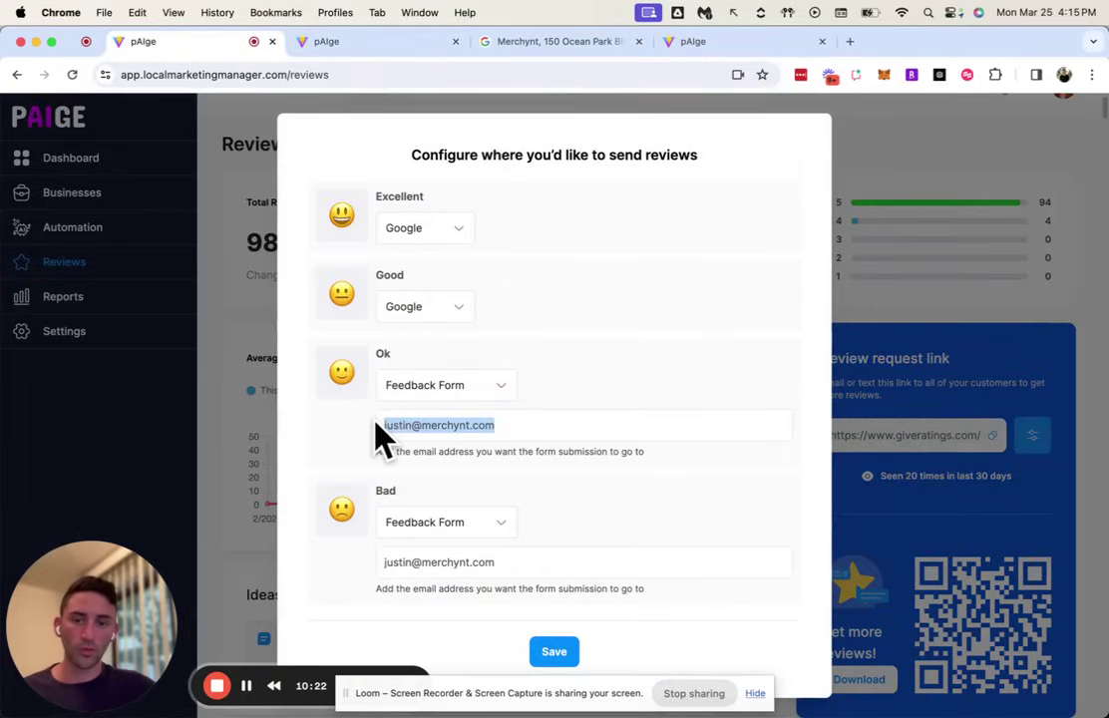
pyautogui.click(556, 389)
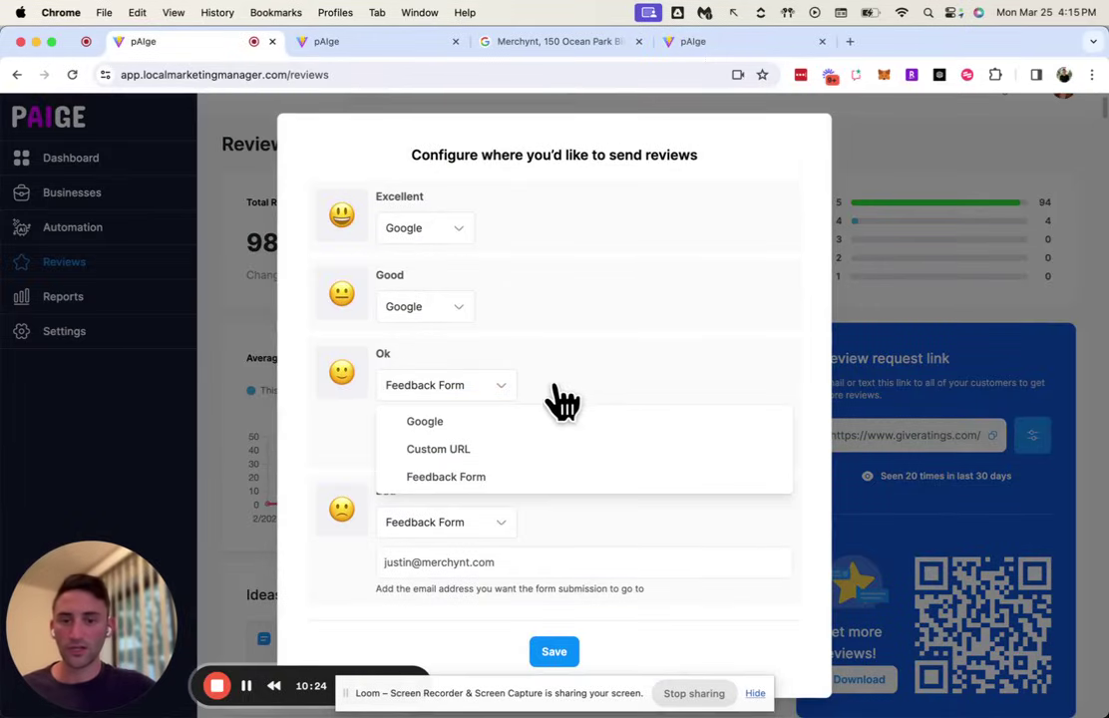
pyautogui.click(461, 454)
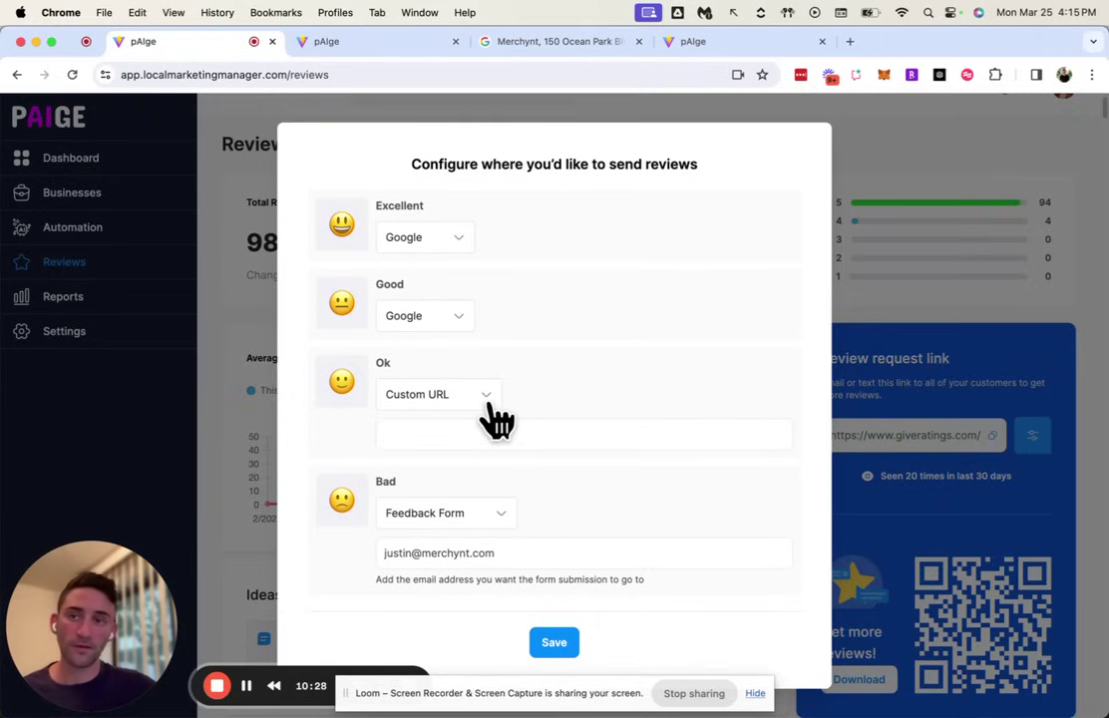
pyautogui.click(491, 401)
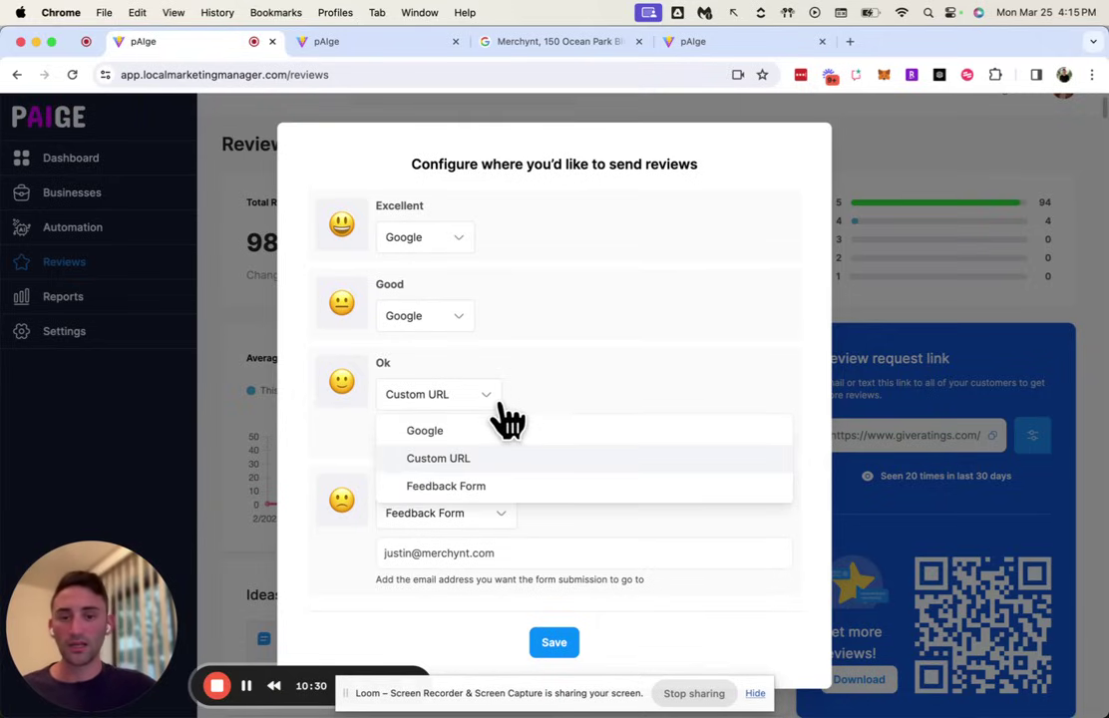
pyautogui.click(475, 487)
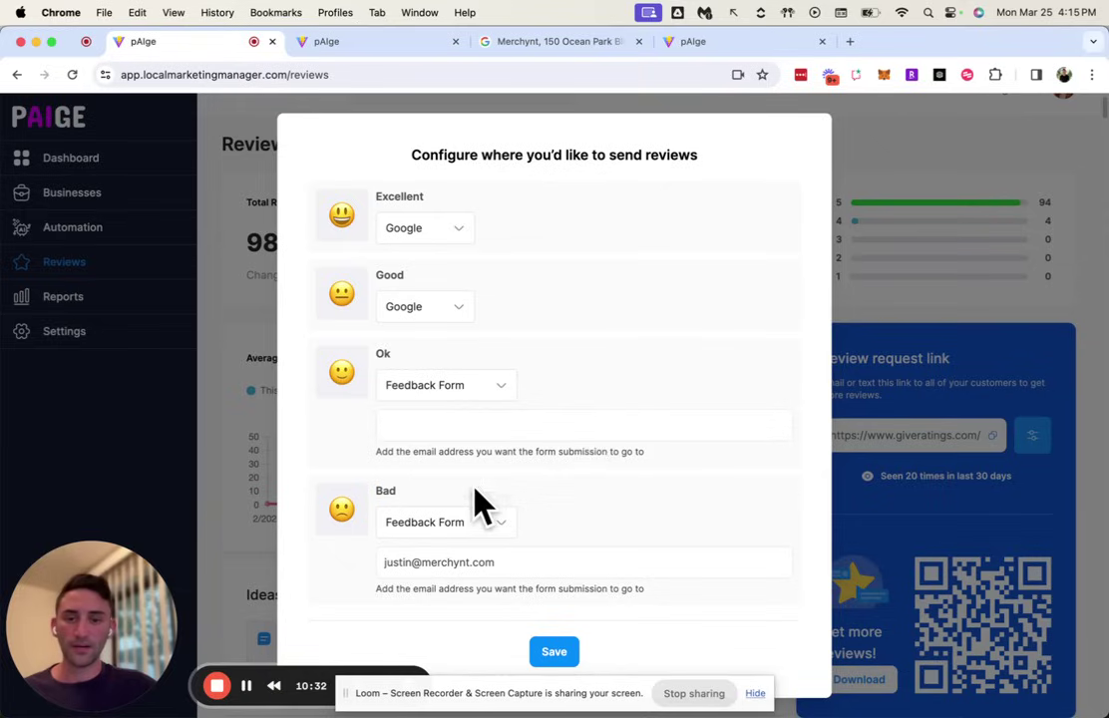
# Copy the Bad rating's feedback email address into the Ok rating's email field and save the review destinations.
pyautogui.tripleClick(485, 561)
pyautogui.press('super+c')
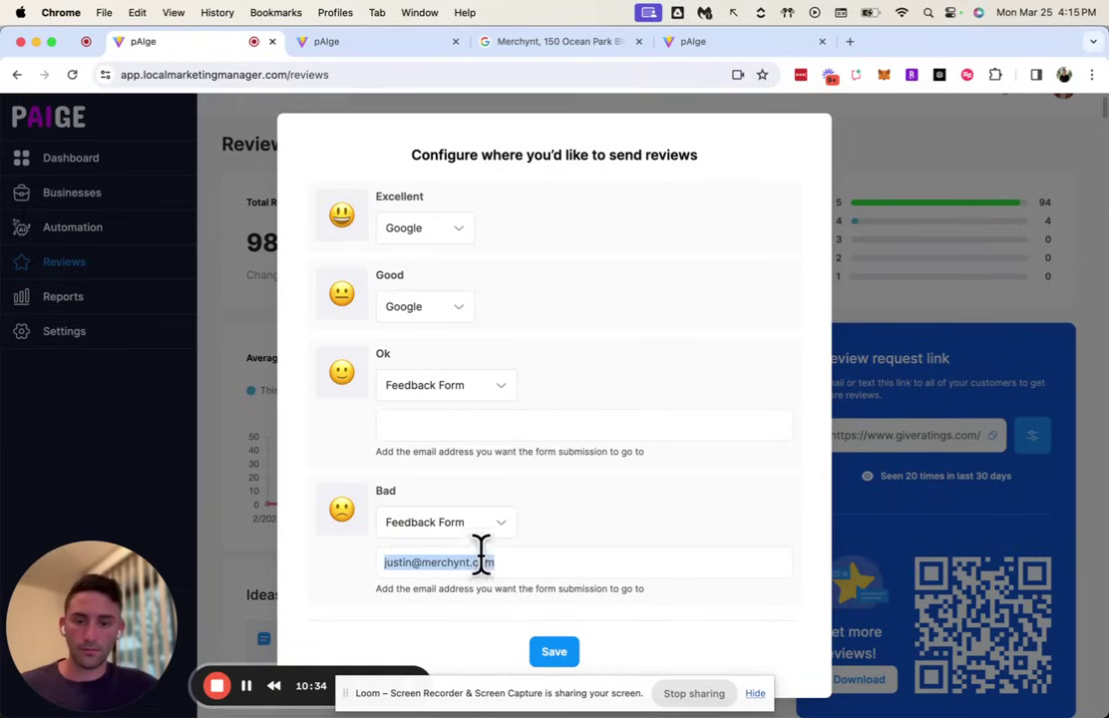
pyautogui.click(493, 423)
pyautogui.press('super+v')
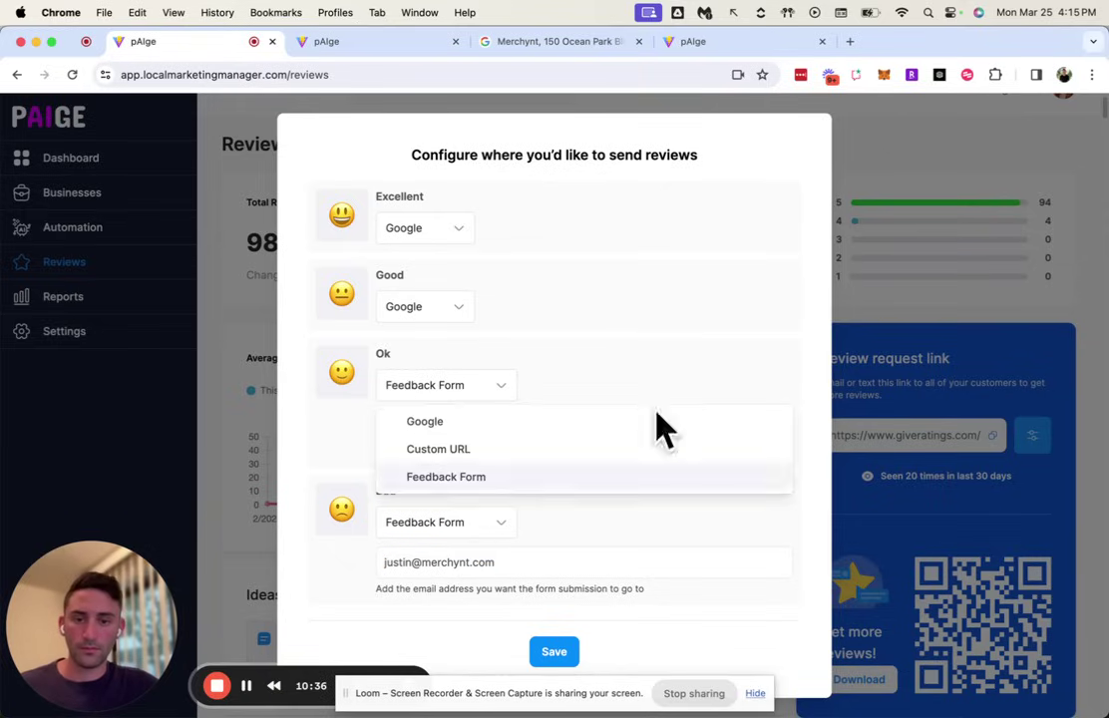
pyautogui.click(551, 658)
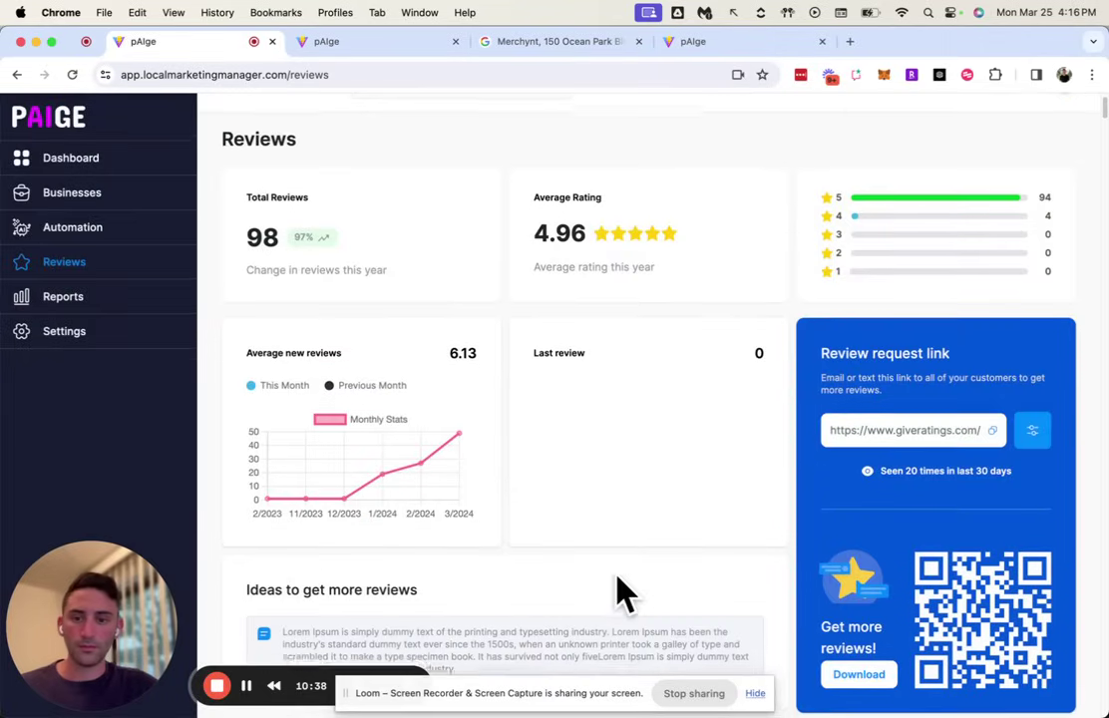
# Examine the User Rating reviews and their replies, open the reply editor for the first review, and close it without replying.
pyautogui.scroll(-2, 616, 592)
pyautogui.scroll(-6, 616, 589)
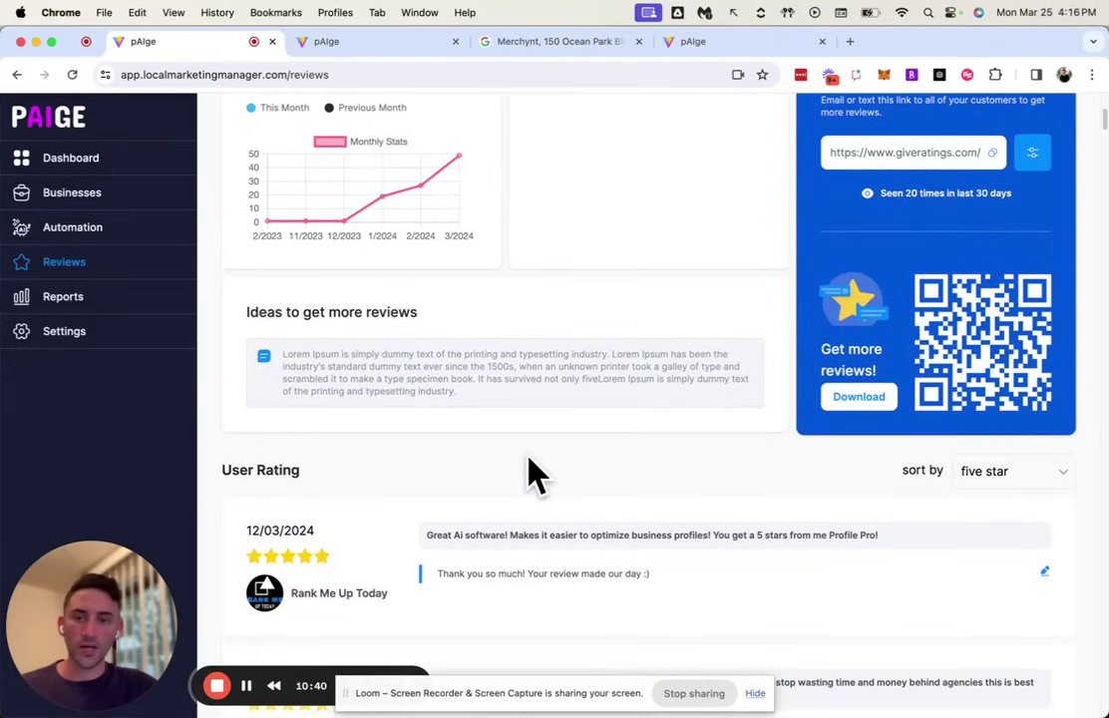
pyautogui.scroll(-1, 528, 439)
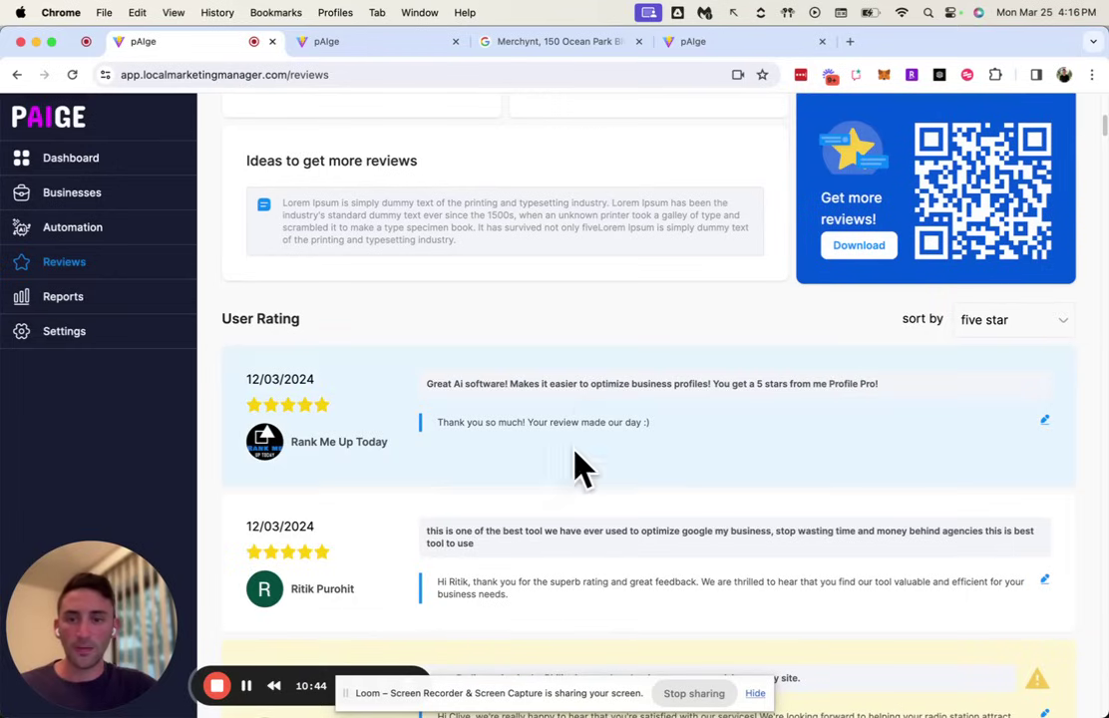
pyautogui.scroll(-1, 593, 483)
pyautogui.scroll(-2, 592, 488)
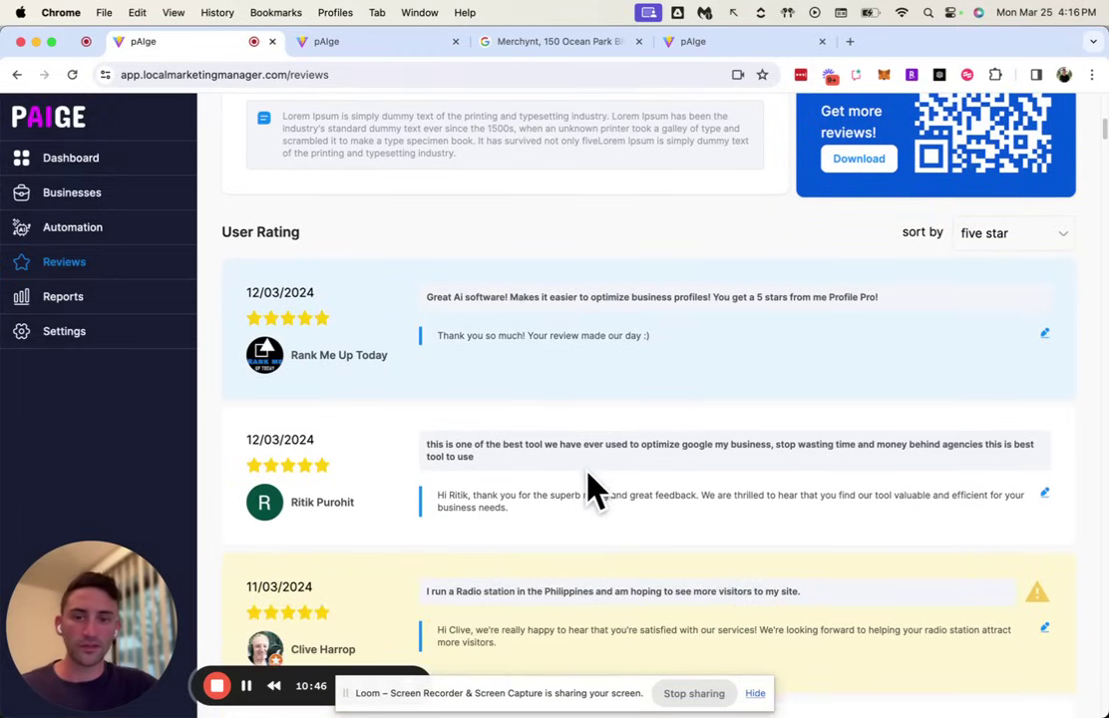
pyautogui.click(1044, 328)
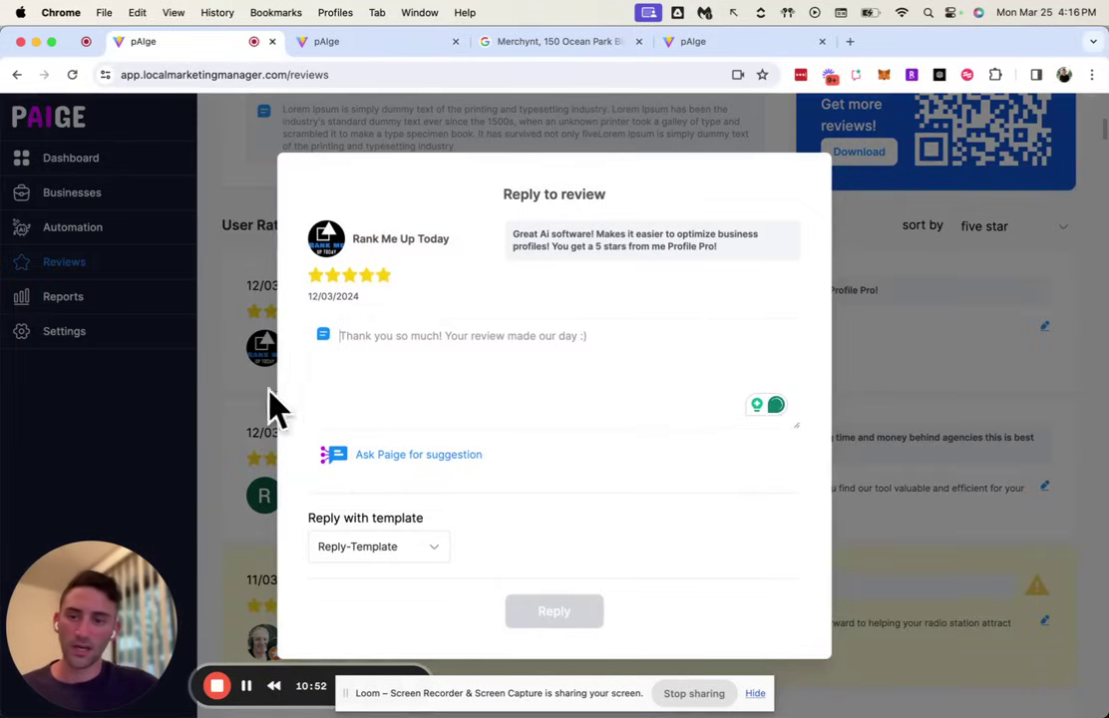
pyautogui.click(194, 396)
pyautogui.scroll(10, 329, 479)
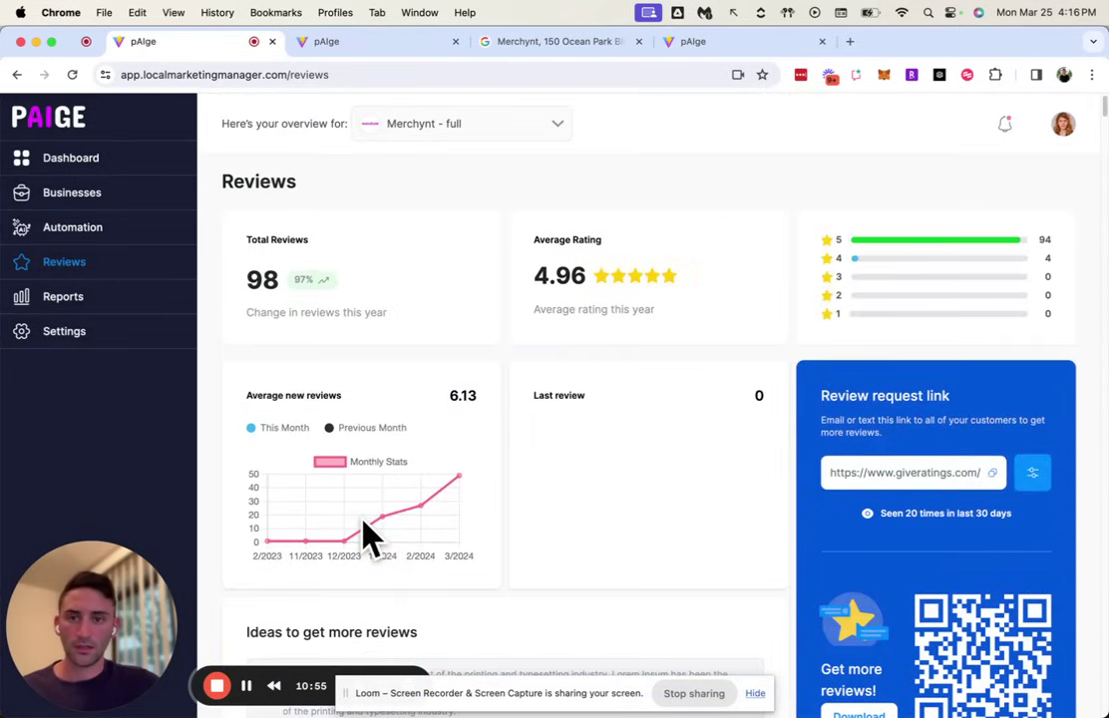
# Go to the Reports page and look over the performance charts for calls, impressions, direction requests, website clicks and conversations.
pyautogui.click(76, 307)
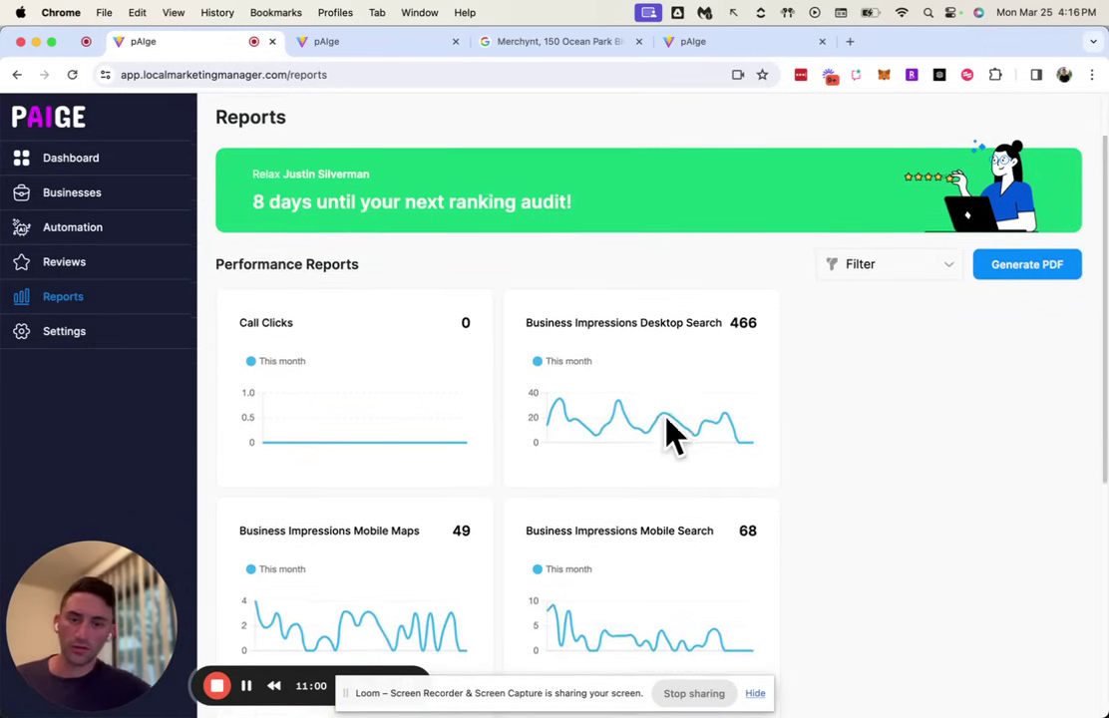
pyautogui.scroll(-3, 663, 426)
pyautogui.scroll(-7, 663, 425)
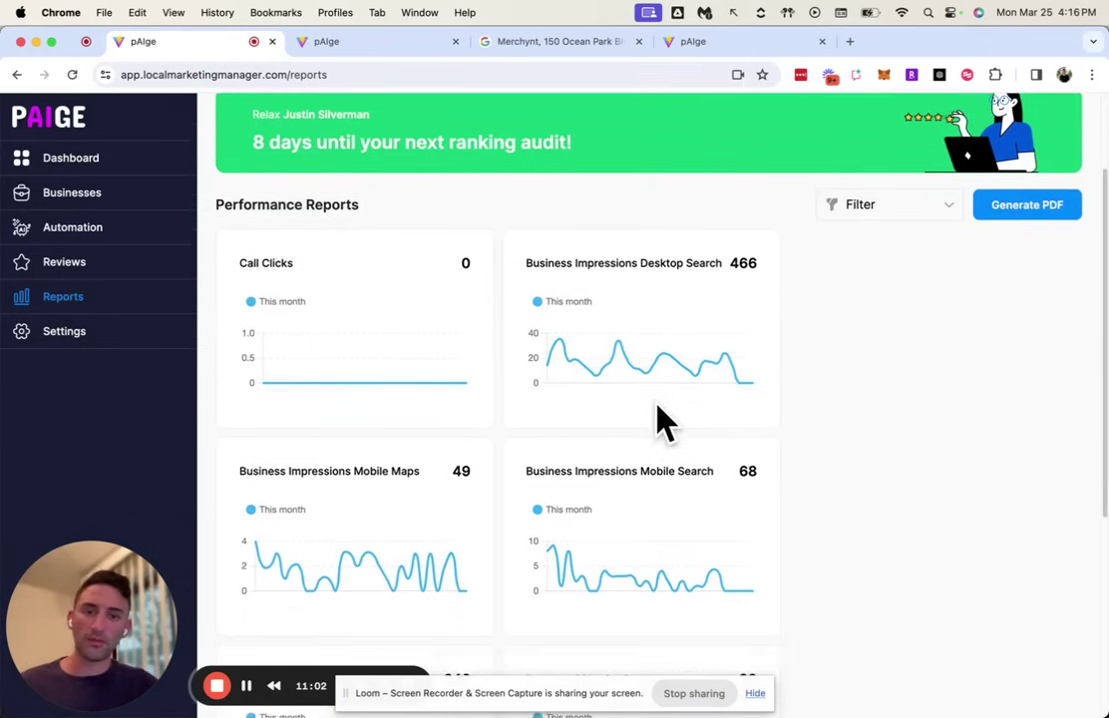
pyautogui.scroll(-3, 675, 466)
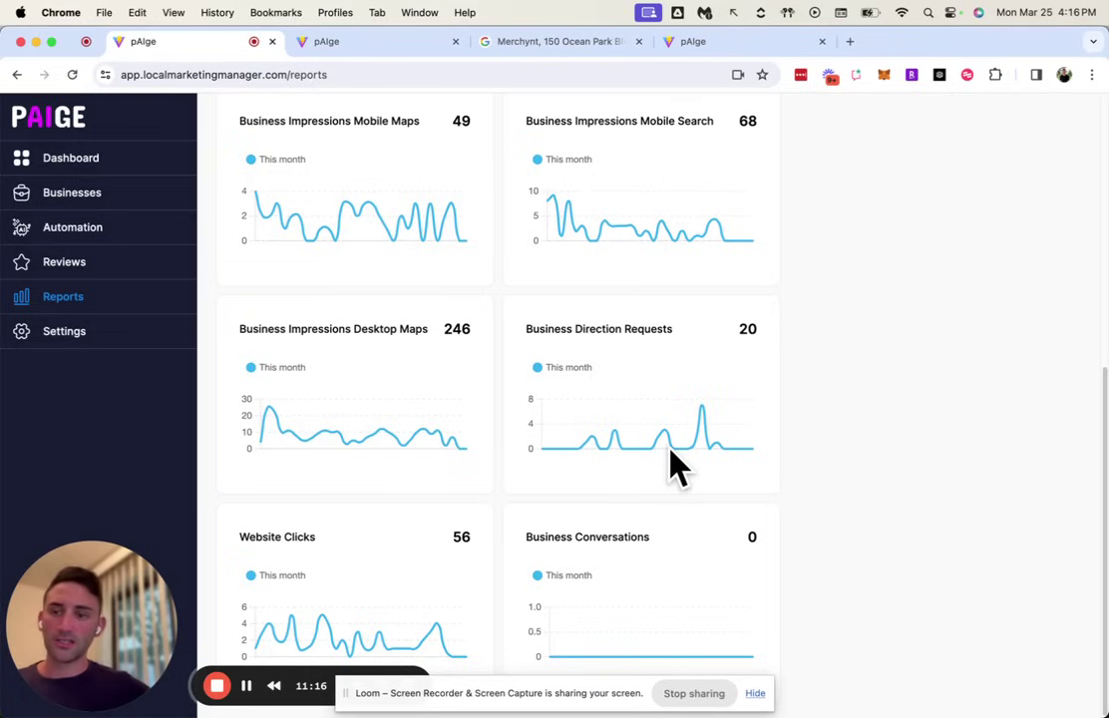
pyautogui.scroll(5, 670, 458)
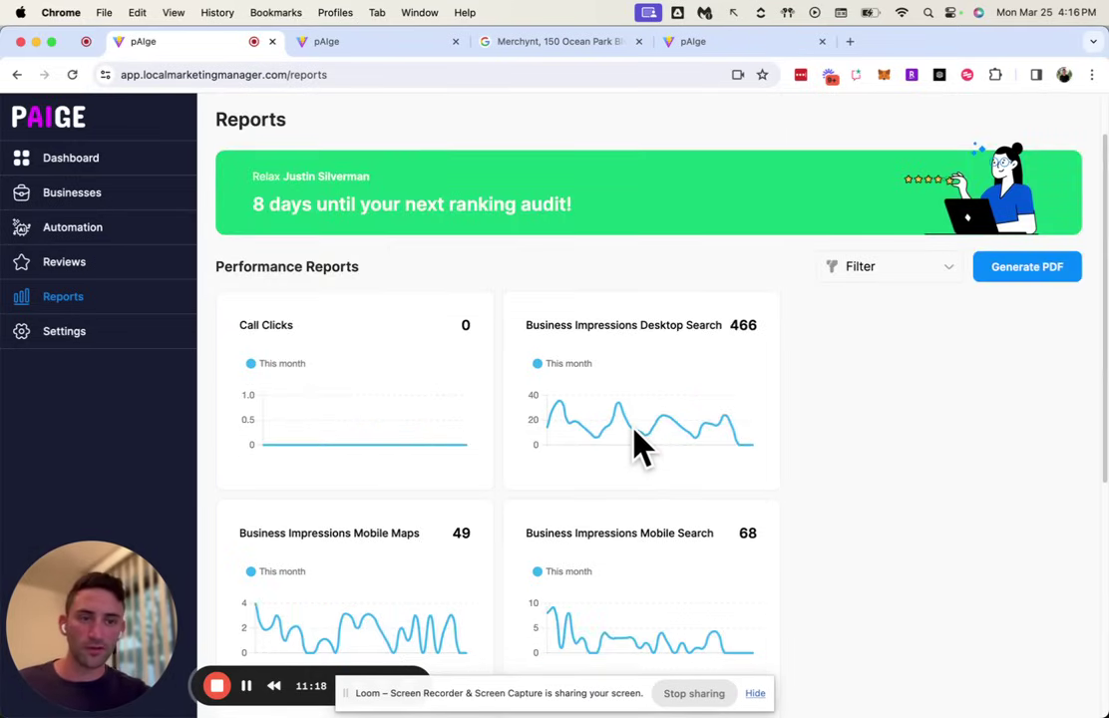
# Open the Settings page and examine the White Label options for names, logo, colors, custom subdomain and email sender.
pyautogui.click(52, 339)
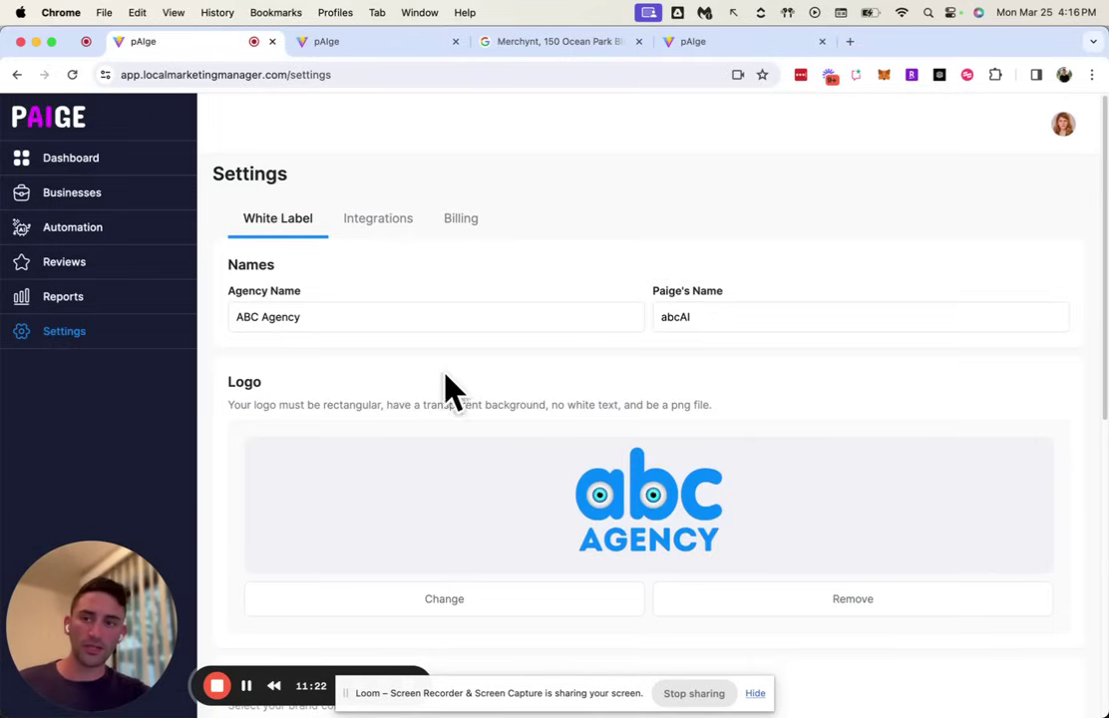
pyautogui.scroll(-10, 449, 399)
pyautogui.scroll(1, 571, 583)
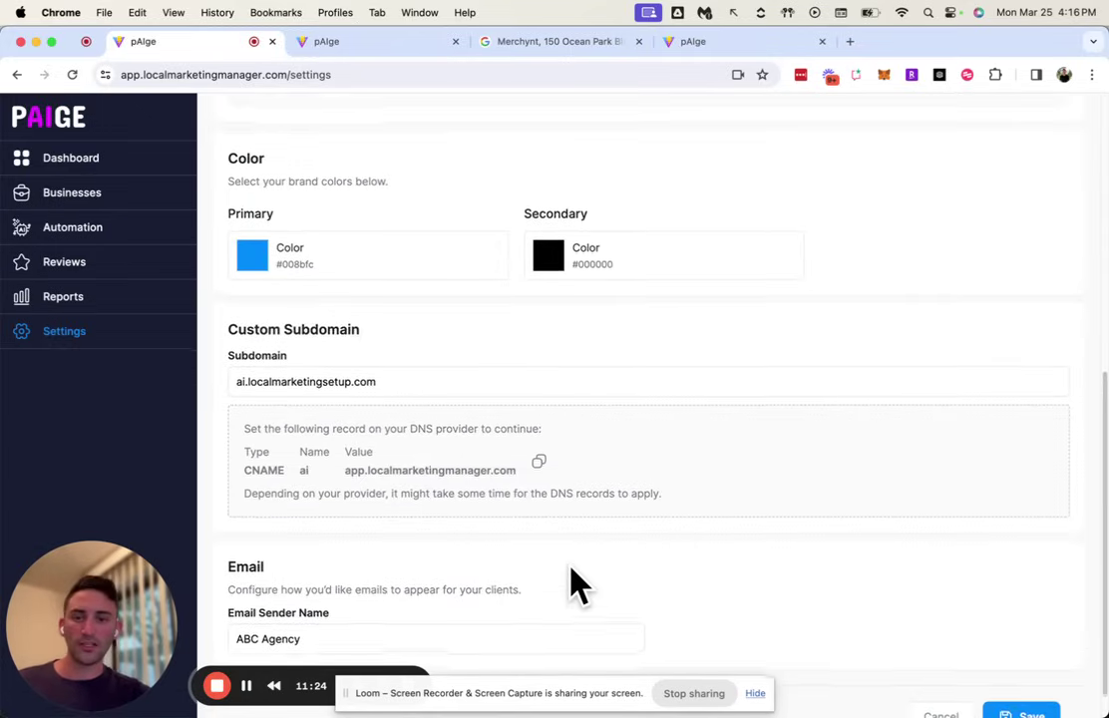
pyautogui.scroll(10, 571, 583)
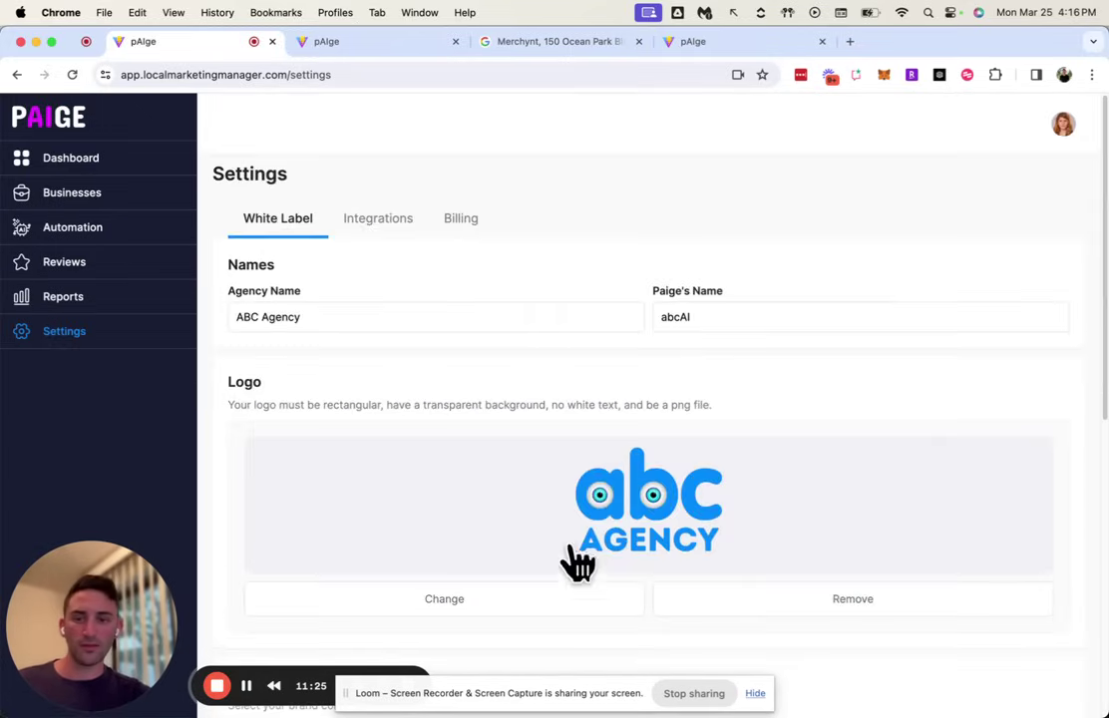
# View the Integrations and Billing settings, and return to the Dashboard.
pyautogui.click(383, 221)
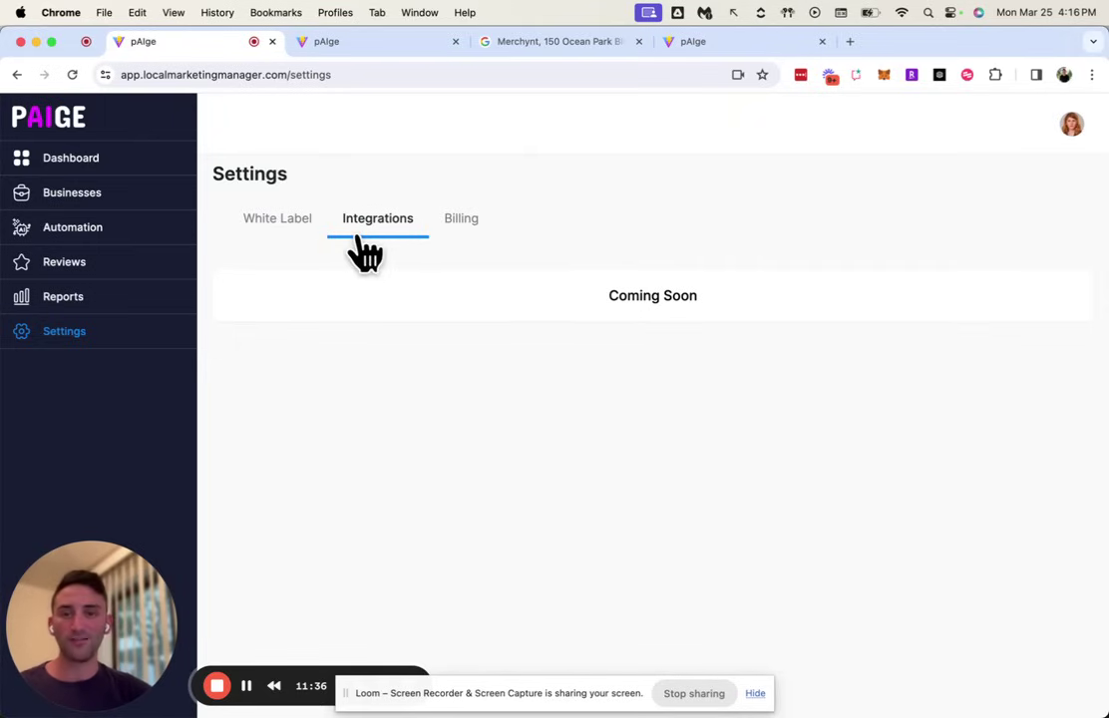
pyautogui.click(456, 229)
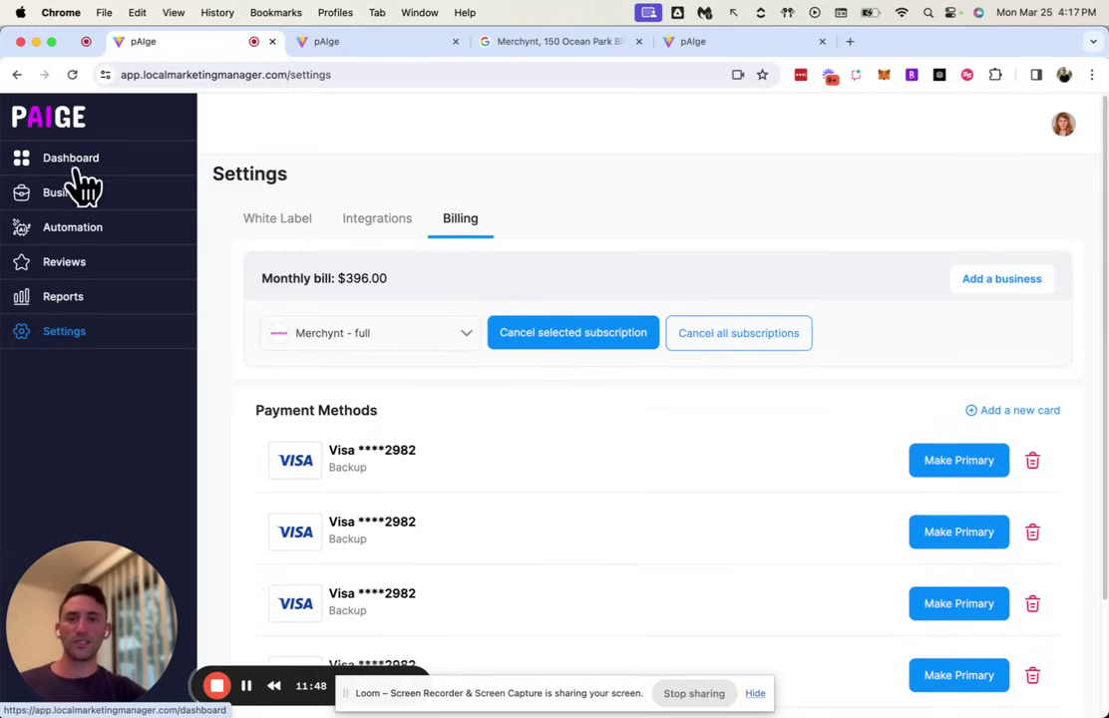
pyautogui.click(84, 165)
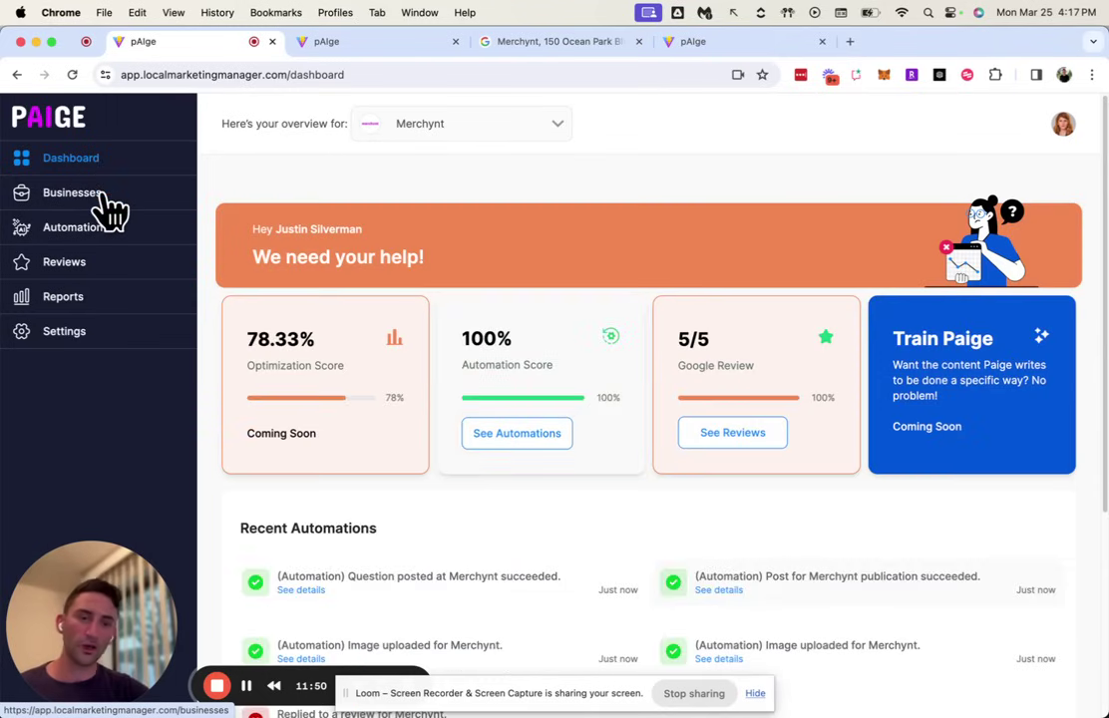